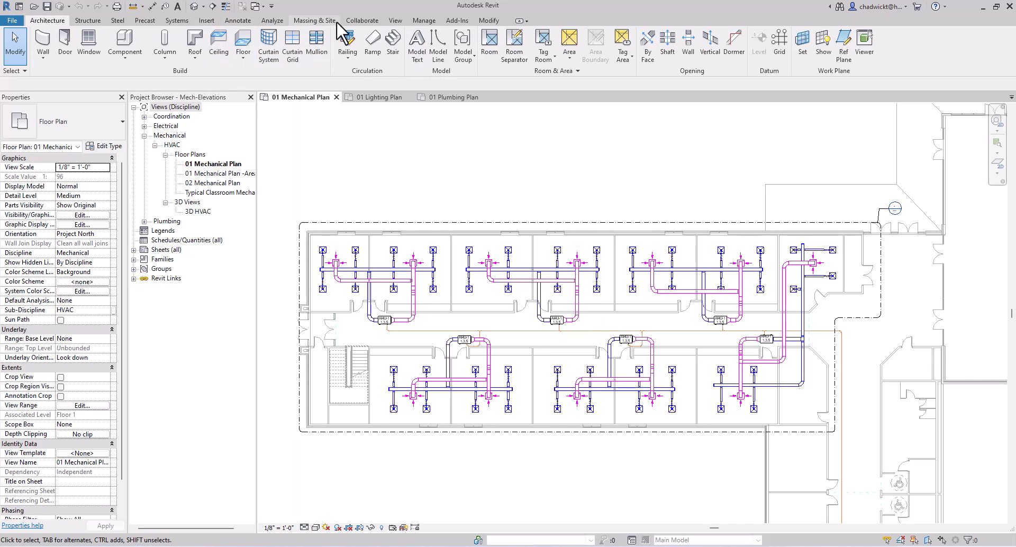
# Draw a horizontal building section through the upper row of north-wing classrooms, from outside the west wall past the wing's east end.
pyautogui.click(393, 21)
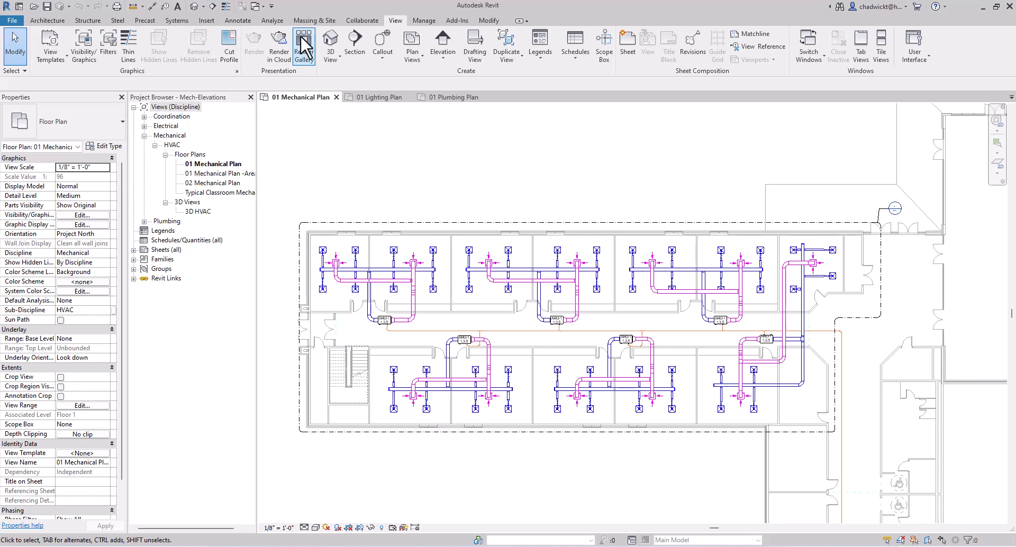
pyautogui.click(353, 41)
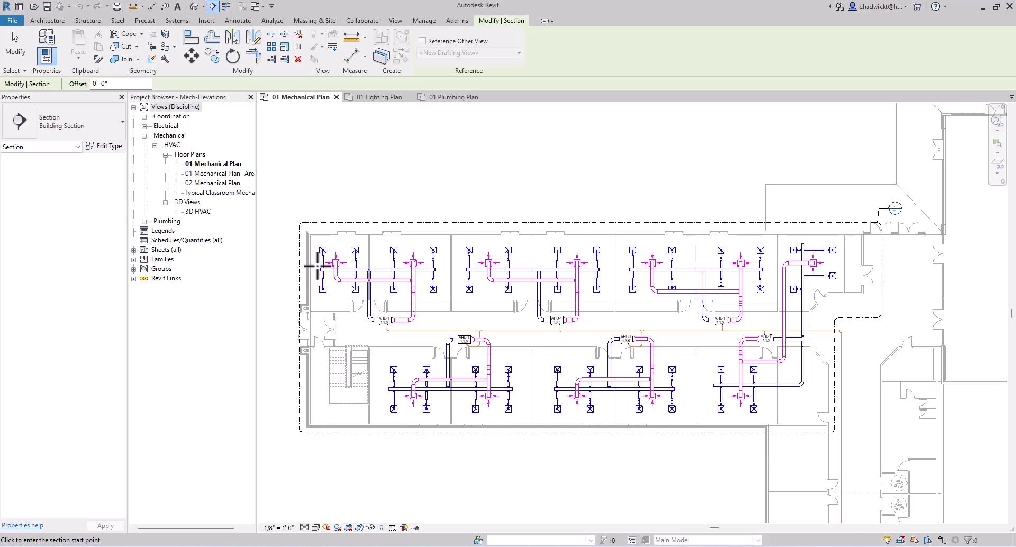
pyautogui.click(287, 274)
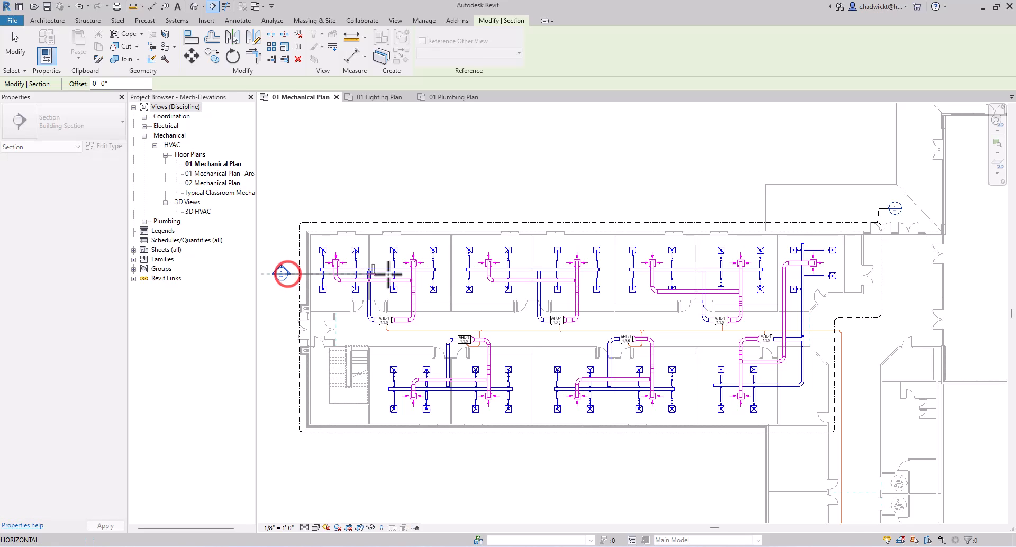
pyautogui.click(899, 283)
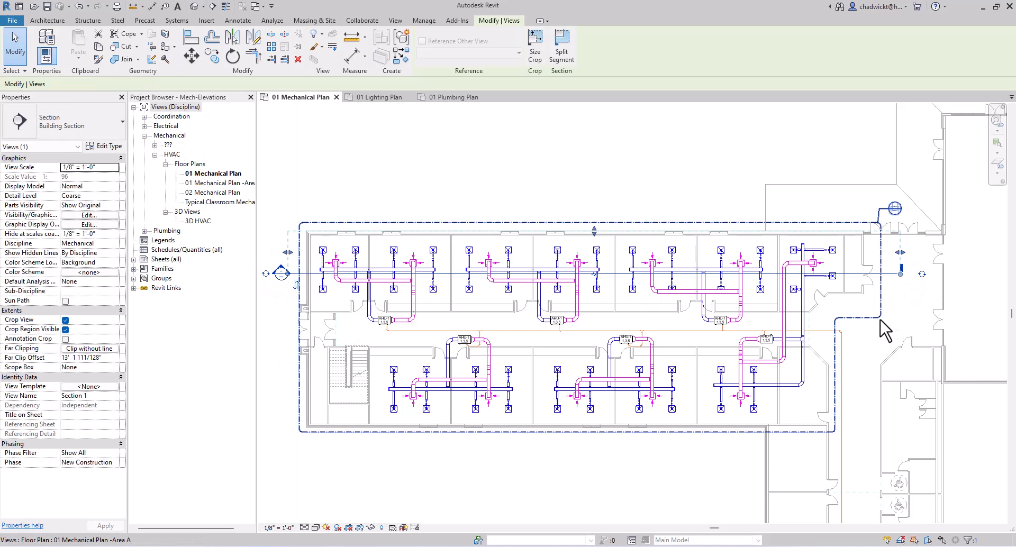
pyautogui.press('Escape')
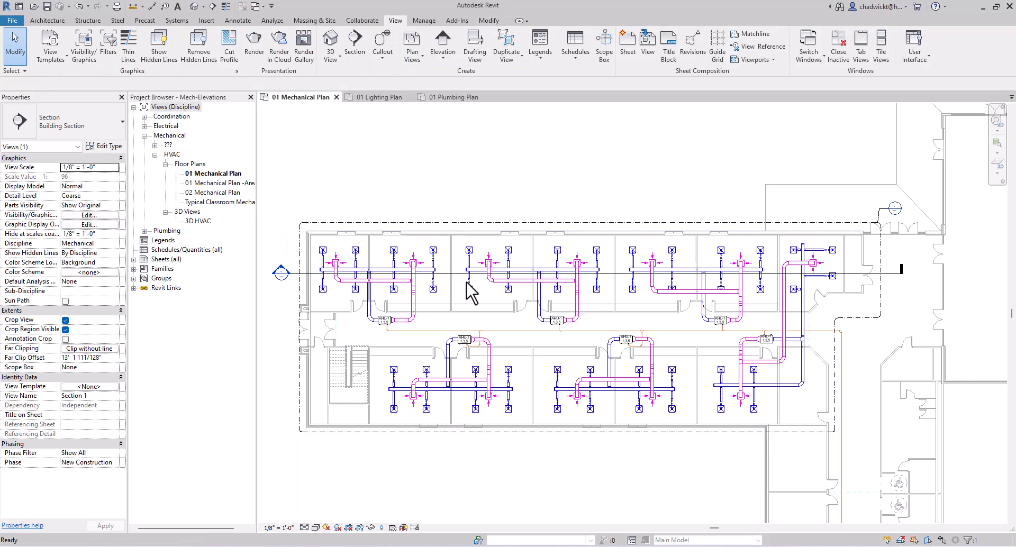
# Flip the new section's viewing direction and flip it back.
pyautogui.click(309, 274)
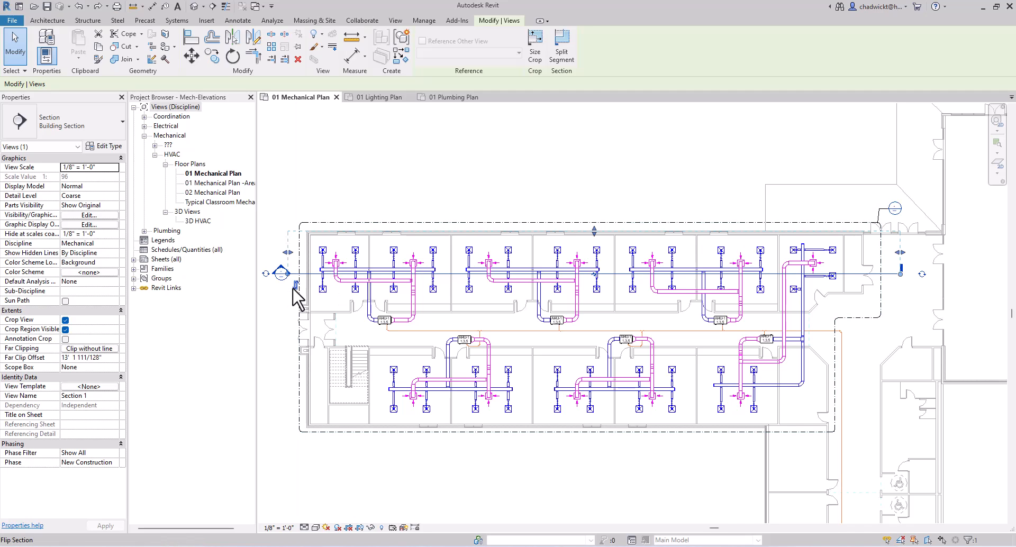
pyautogui.click(295, 288)
pyautogui.click(295, 260)
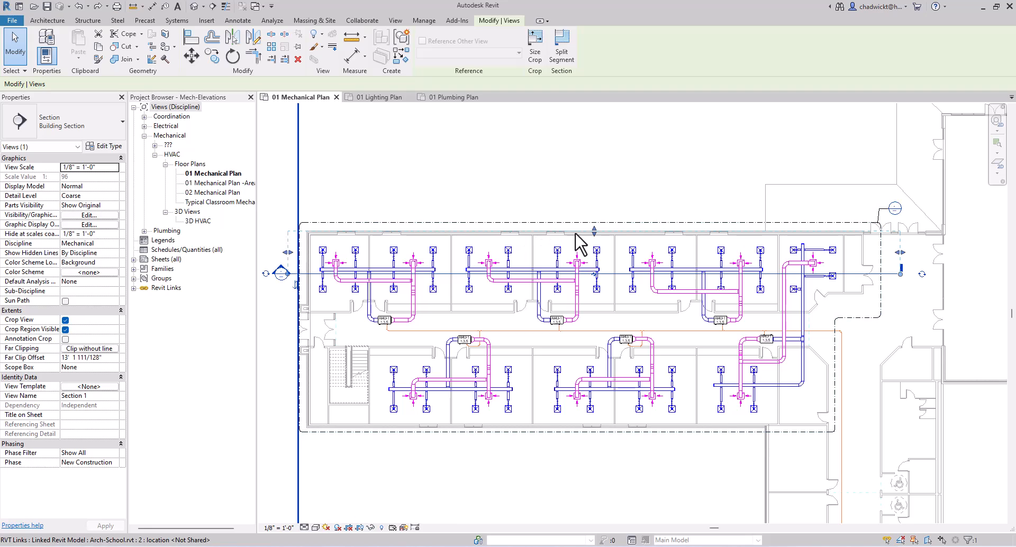
# Extend the section's far clip to about 14' 9", just beyond the north wall, and pull its west extent in toward the building edge.
pyautogui.moveTo(595, 233)
pyautogui.mouseDown()
pyautogui.moveTo(595, 218)
pyautogui.moveTo(580, 266)
pyautogui.moveTo(588, 224)
pyautogui.mouseUp()
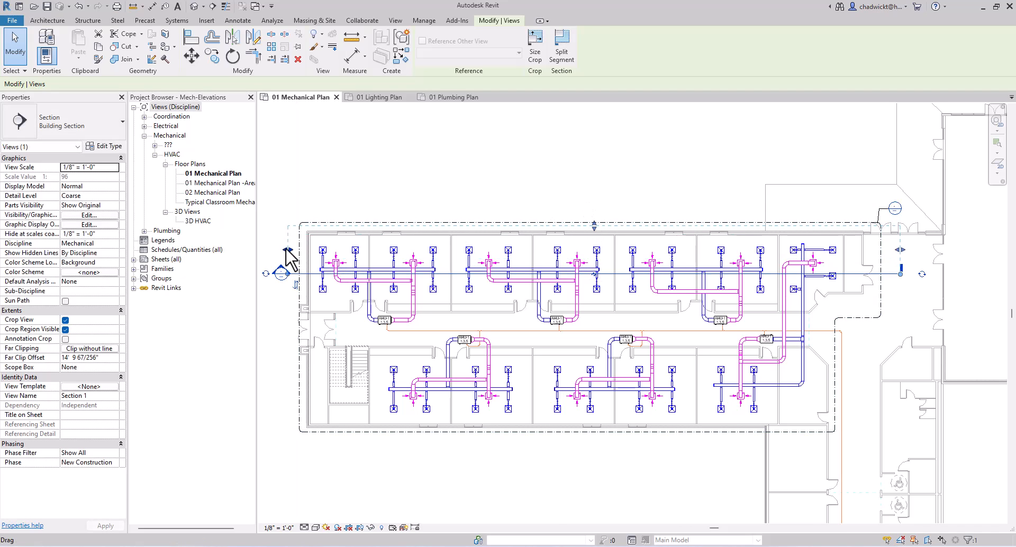
pyautogui.moveTo(287, 249)
pyautogui.mouseDown()
pyautogui.moveTo(312, 248)
pyautogui.moveTo(297, 249)
pyautogui.mouseUp()
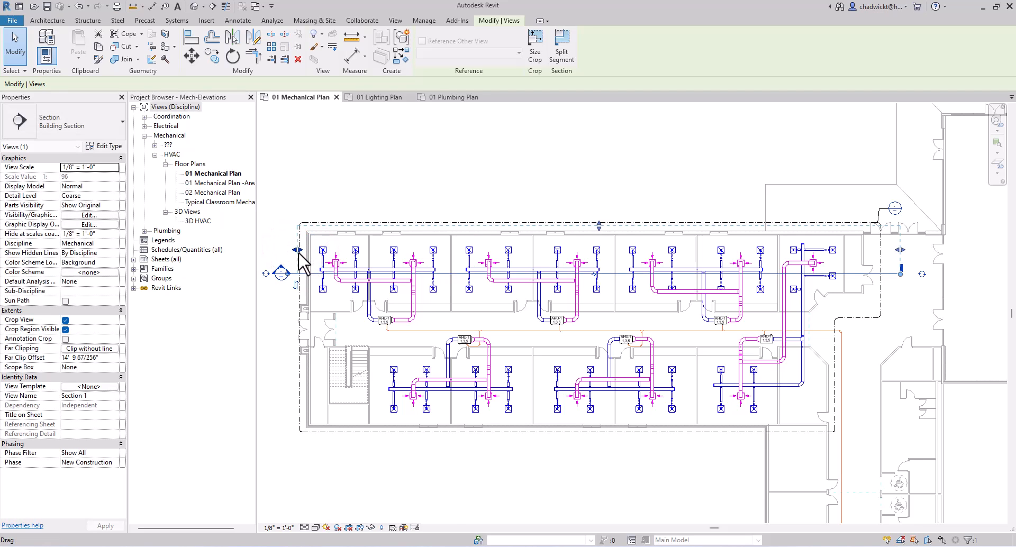
pyautogui.click(303, 181)
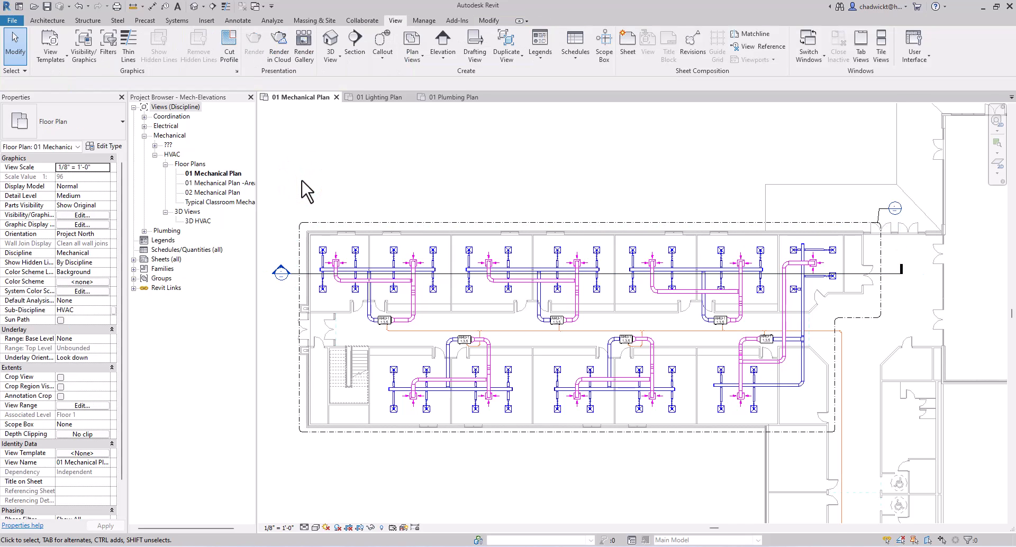
# Rename the Section 1 view, filed under the undefined mechanical sub-discipline, as North Wing - HVAC.
pyautogui.click(155, 145)
pyautogui.click(165, 154)
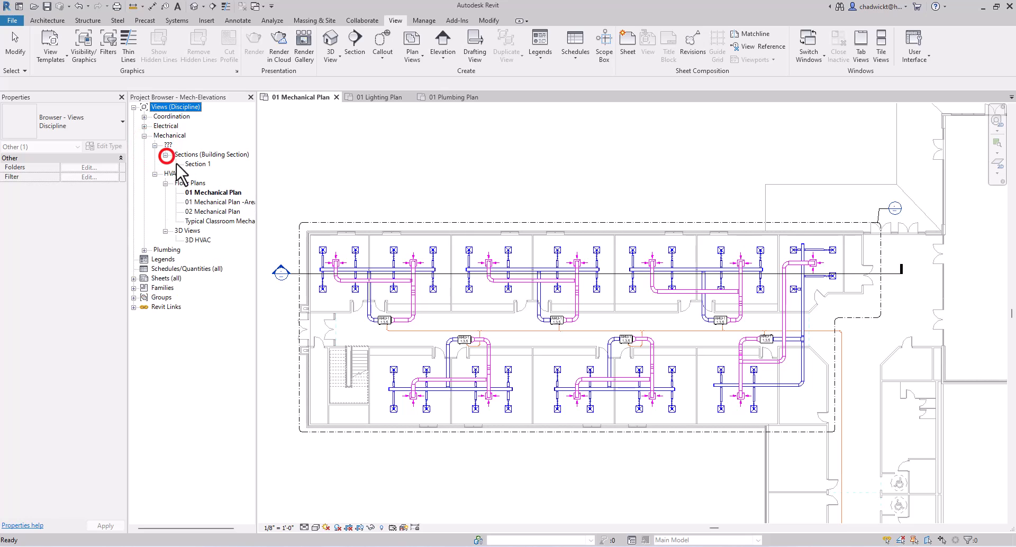
pyautogui.click(193, 164)
pyautogui.click(198, 164)
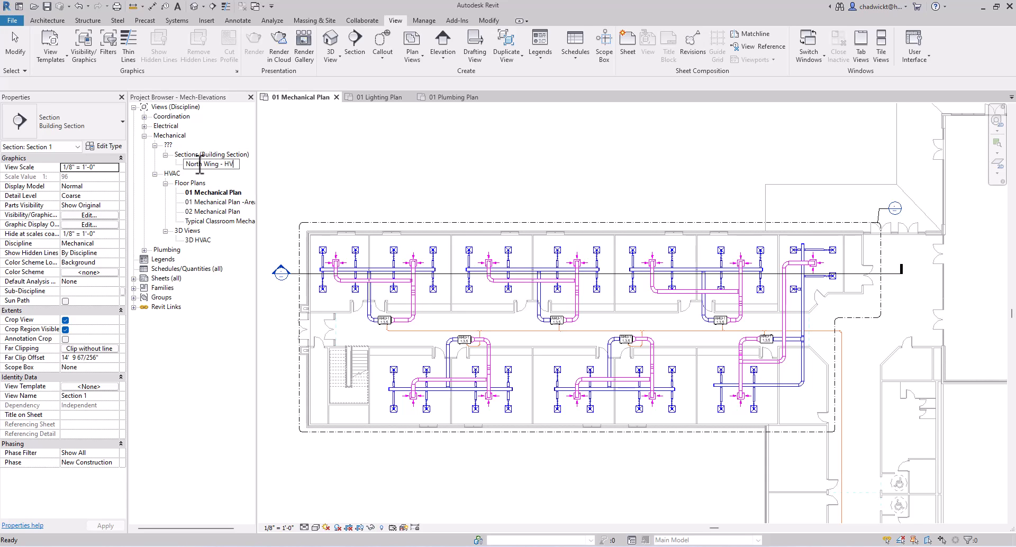
pyautogui.click(298, 170)
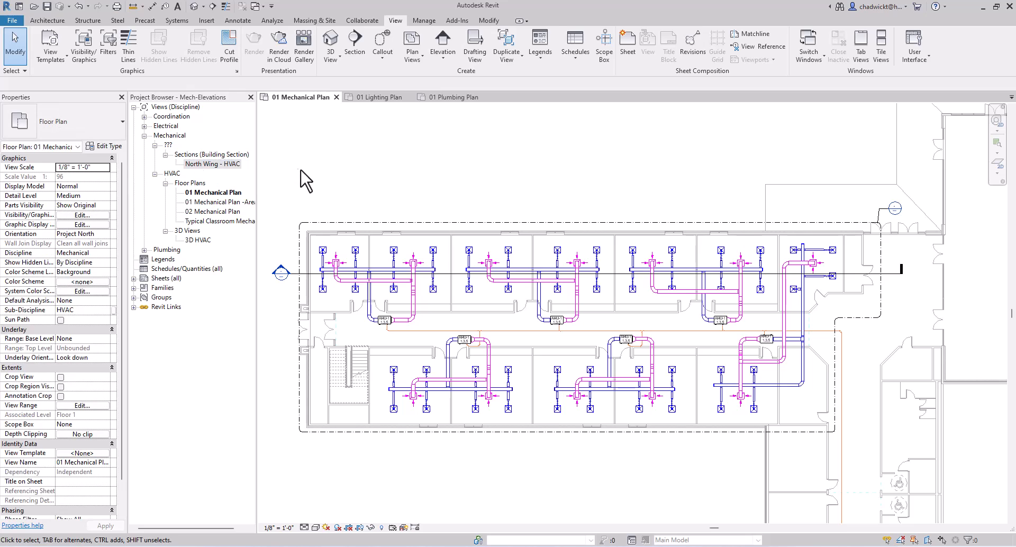
# Open the North Wing - HVAC section and extend its crop region above the Parapet - Gym level and below the TOF level.
pyautogui.doubleClick(235, 165)
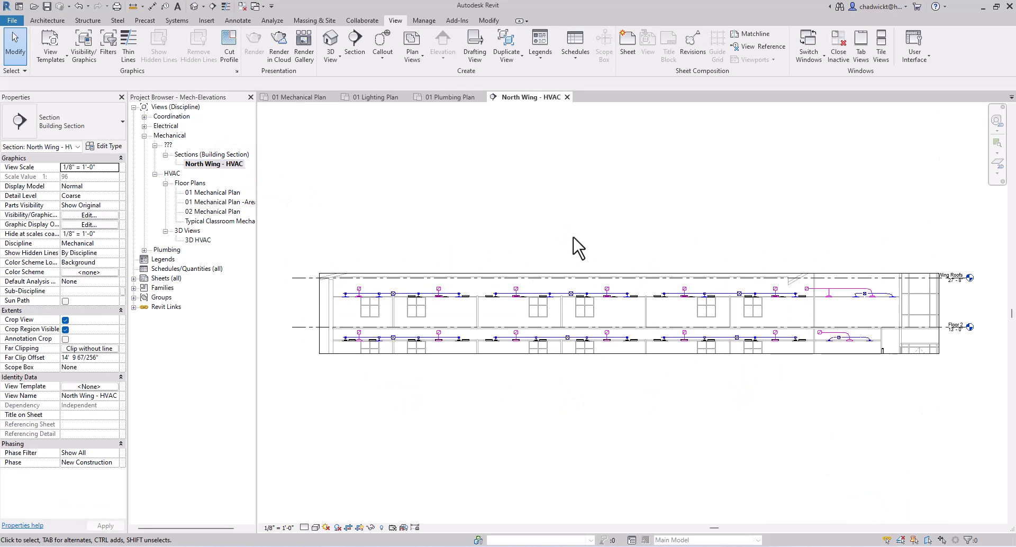
pyautogui.click(437, 273)
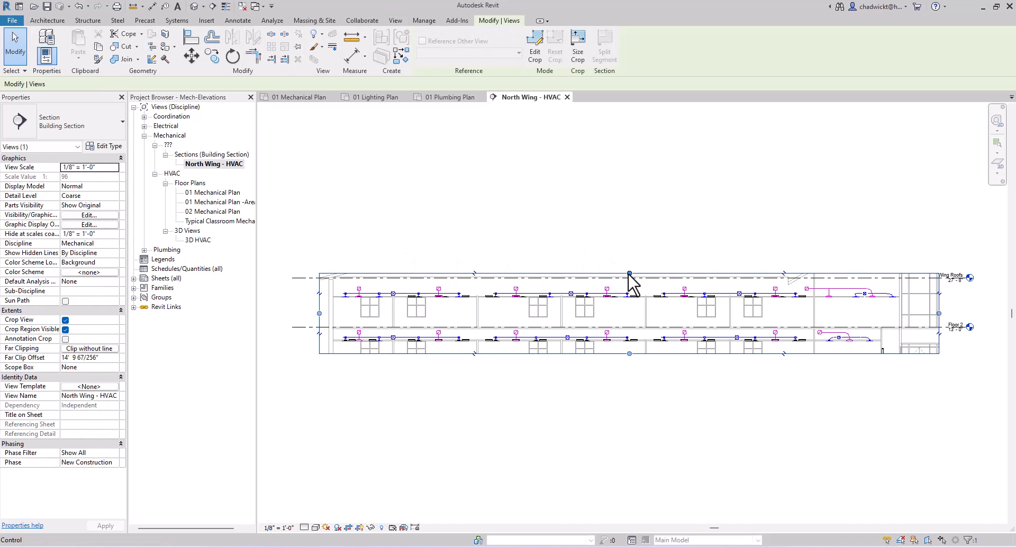
pyautogui.moveTo(629, 274); pyautogui.dragTo(632, 227)
pyautogui.moveTo(629, 353); pyautogui.dragTo(629, 402)
pyautogui.moveTo(629, 227); pyautogui.dragTo(629, 236)
pyautogui.click(637, 450)
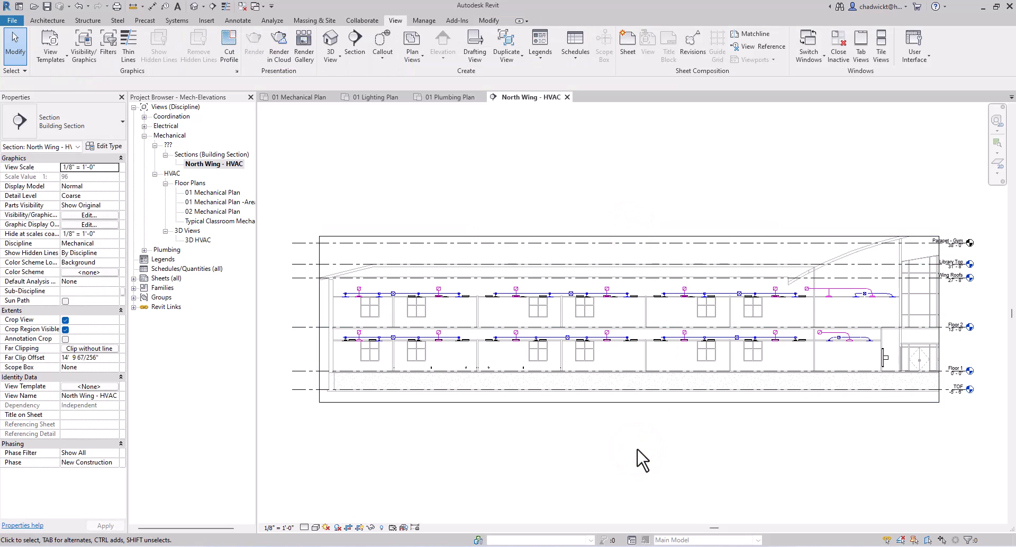
# Apply the Mechanical Section view template properties to the North Wing - HVAC section.
pyautogui.rightClick(220, 164)
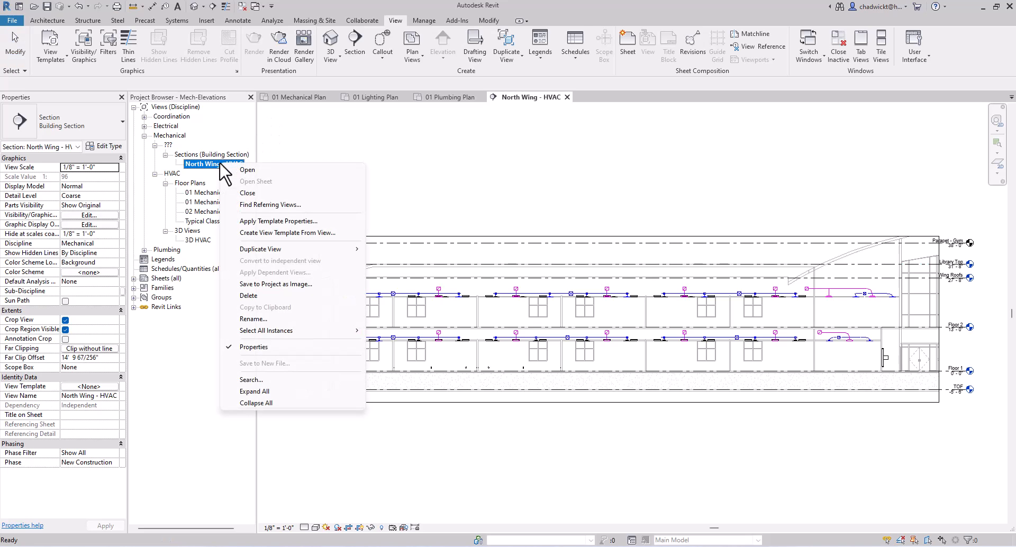
pyautogui.click(267, 222)
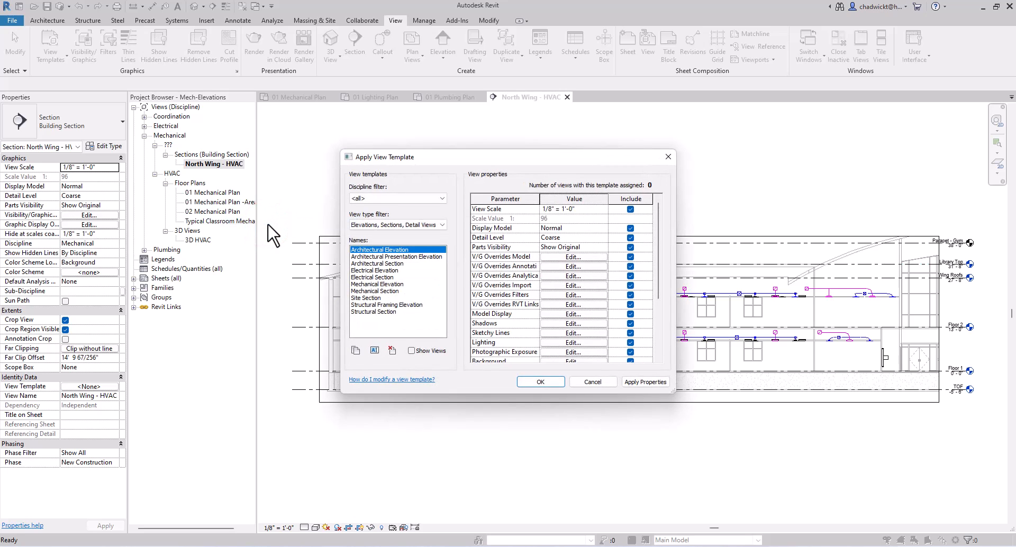
pyautogui.click(374, 292)
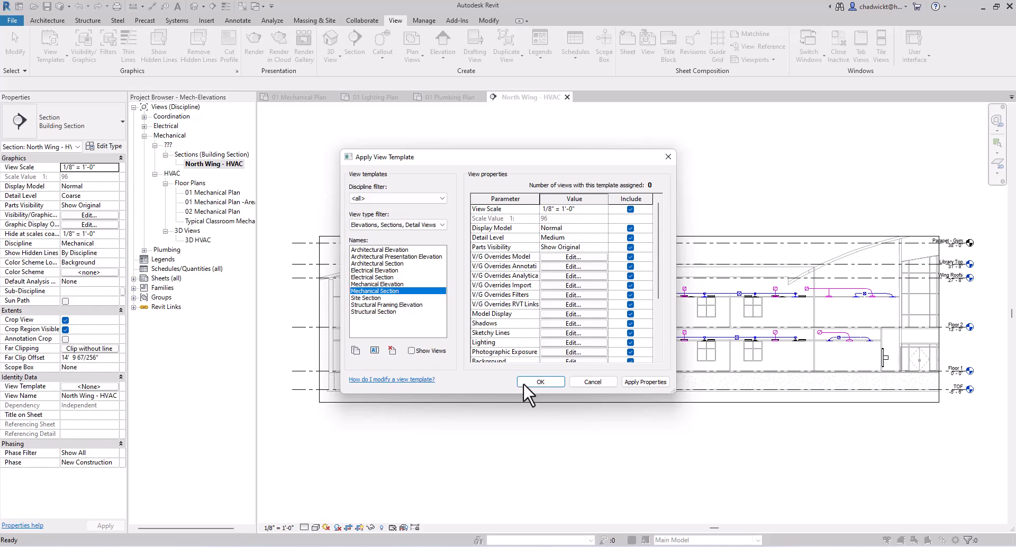
pyautogui.click(538, 382)
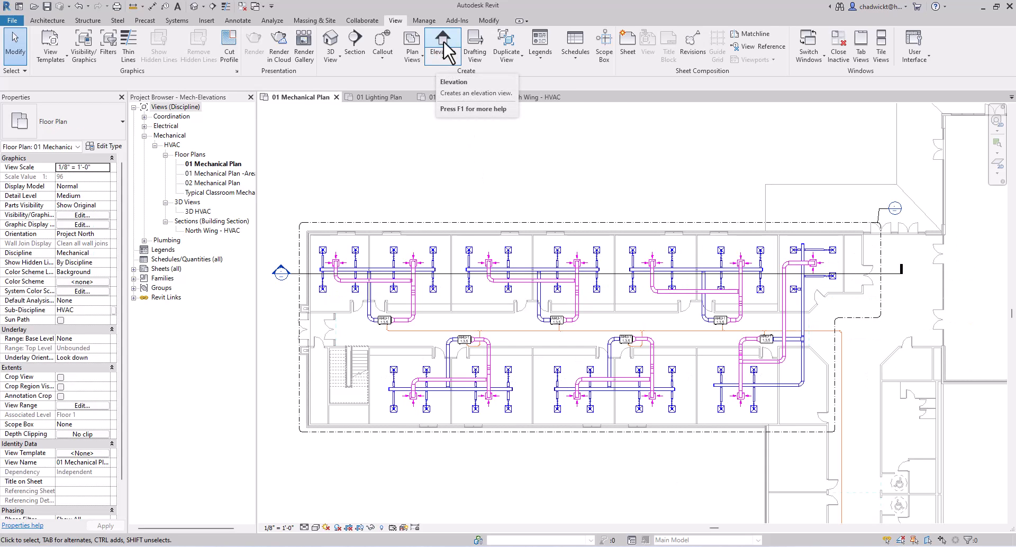
pyautogui.click(444, 43)
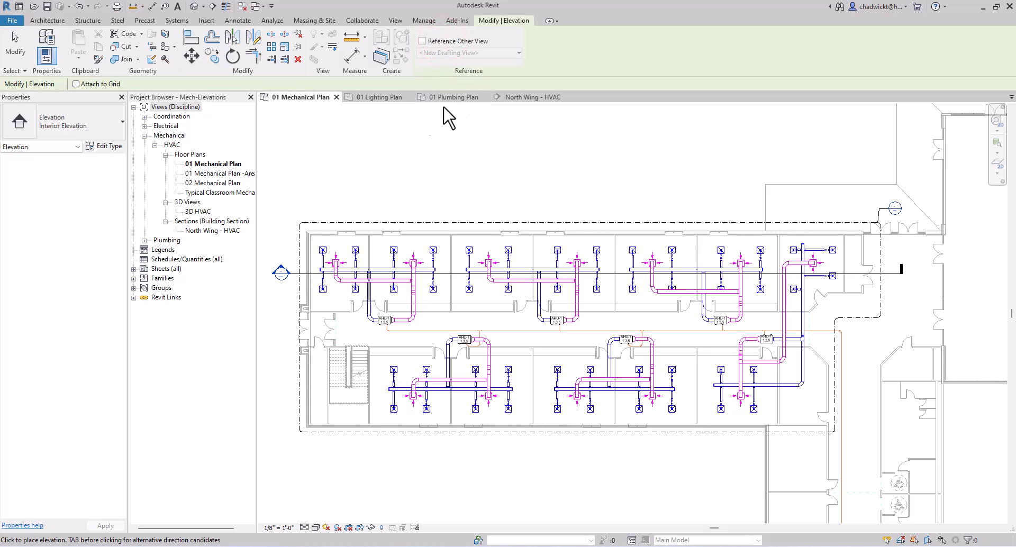
pyautogui.click(106, 127)
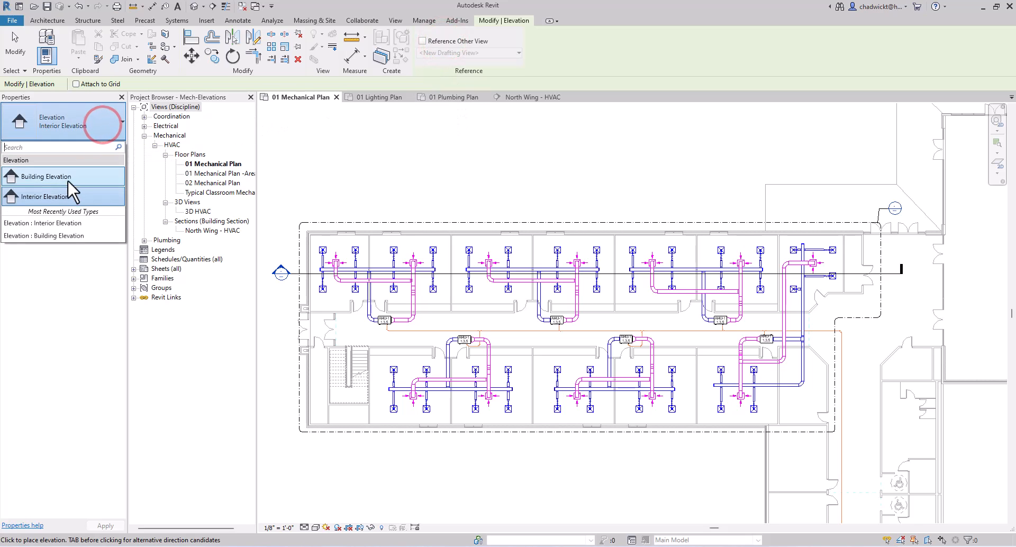
pyautogui.click(59, 200)
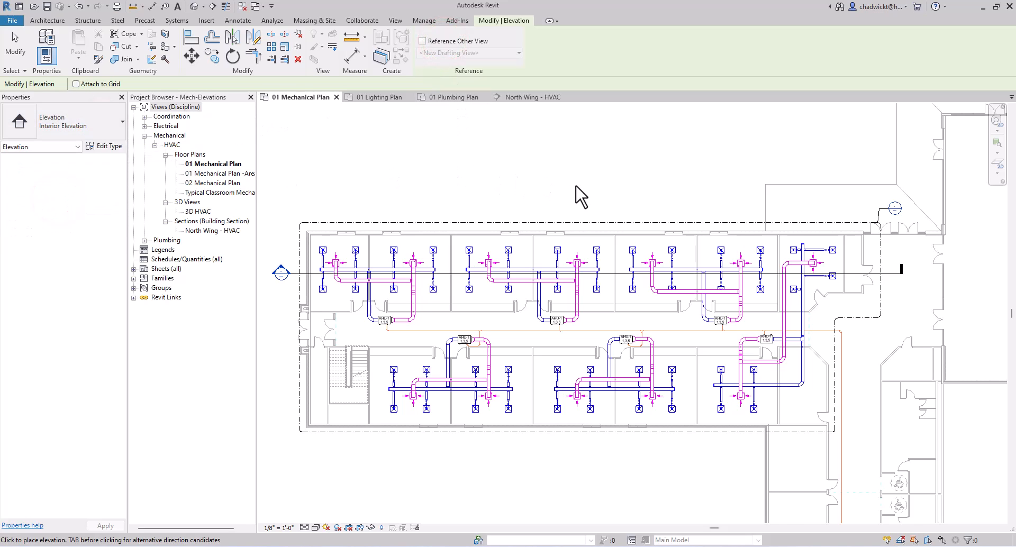
pyautogui.scroll(-1, 582, 189)
pyautogui.scroll(-4, 564, 192)
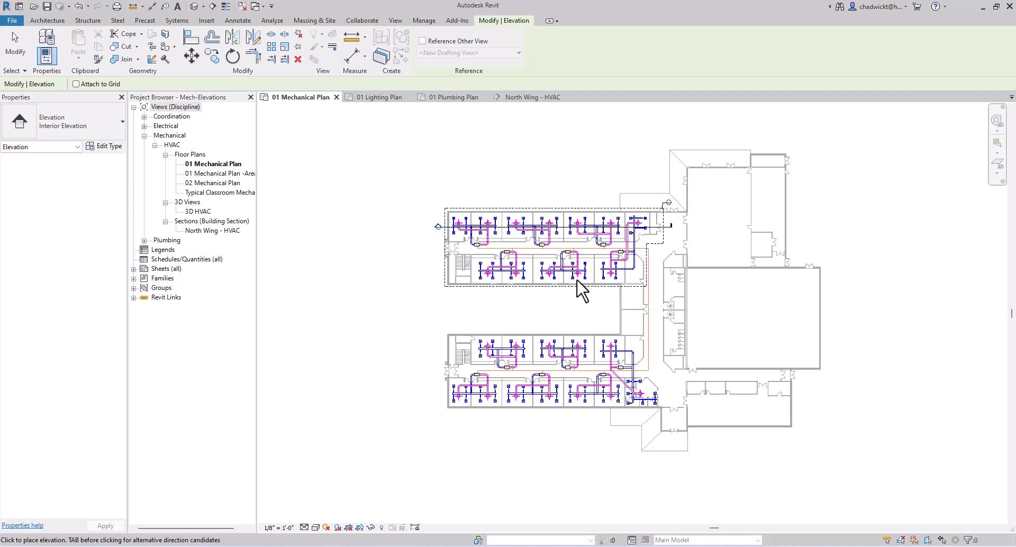
pyautogui.scroll(-2, 494, 291)
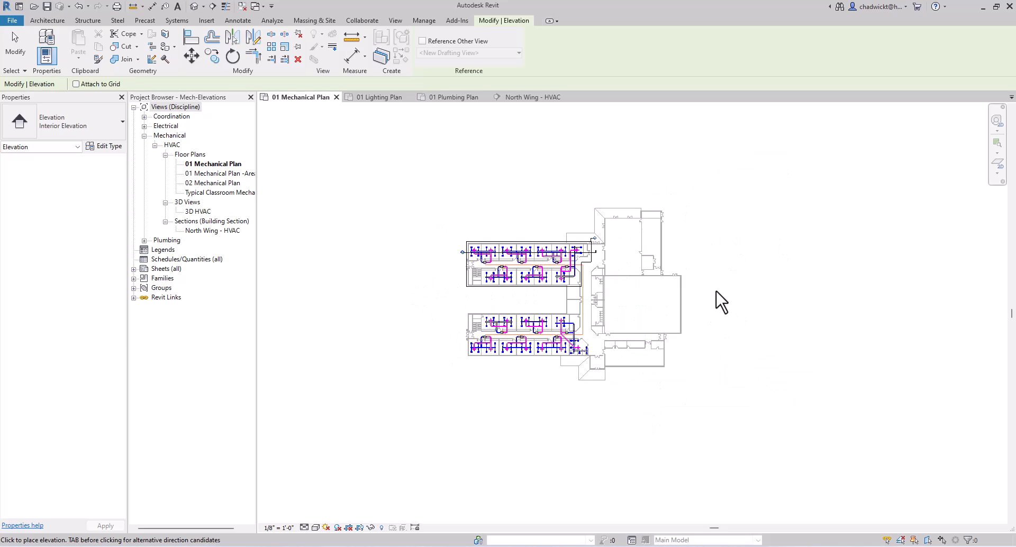
pyautogui.press('Escape')
# Turn on the Elevations annotation category in the visibility/graphic overrides of the 01 Mechanical Plan view.
pyautogui.scroll(2, 509, 213)
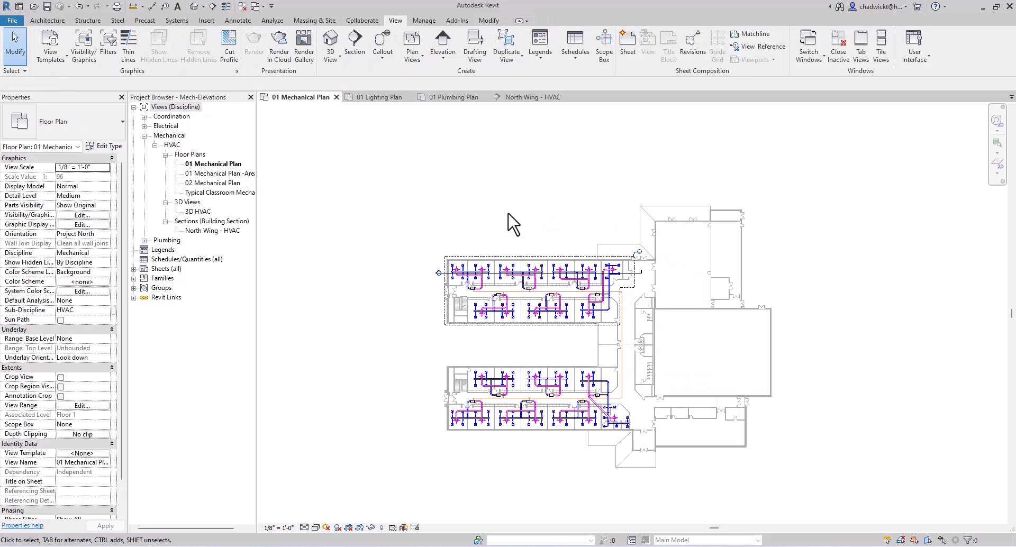
pyautogui.scroll(1, 509, 213)
pyautogui.moveTo(509, 214); pyautogui.dragTo(489, 167, button='middle')
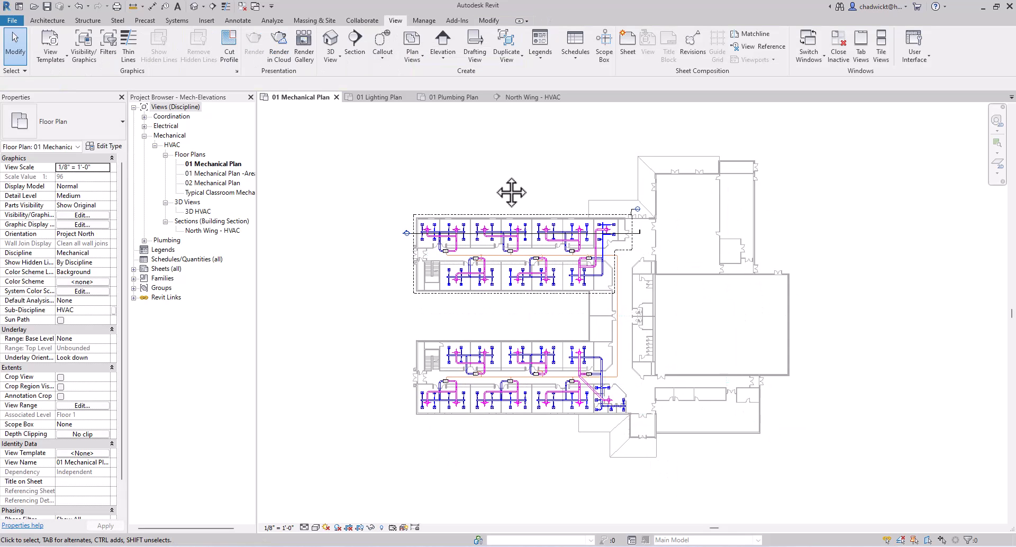
pyautogui.click(88, 48)
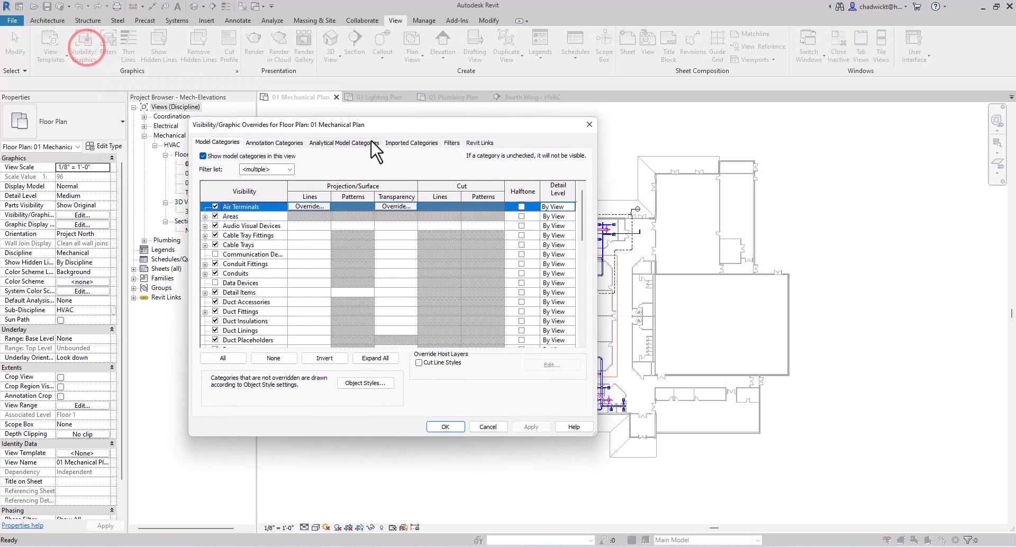
pyautogui.scroll(-2, 278, 282)
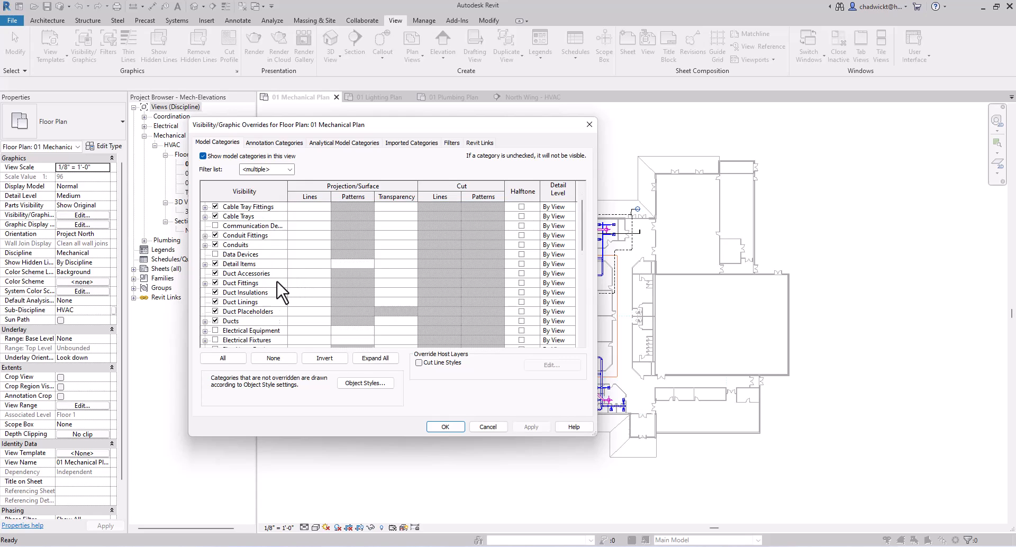
pyautogui.click(276, 143)
pyautogui.scroll(-6, 278, 270)
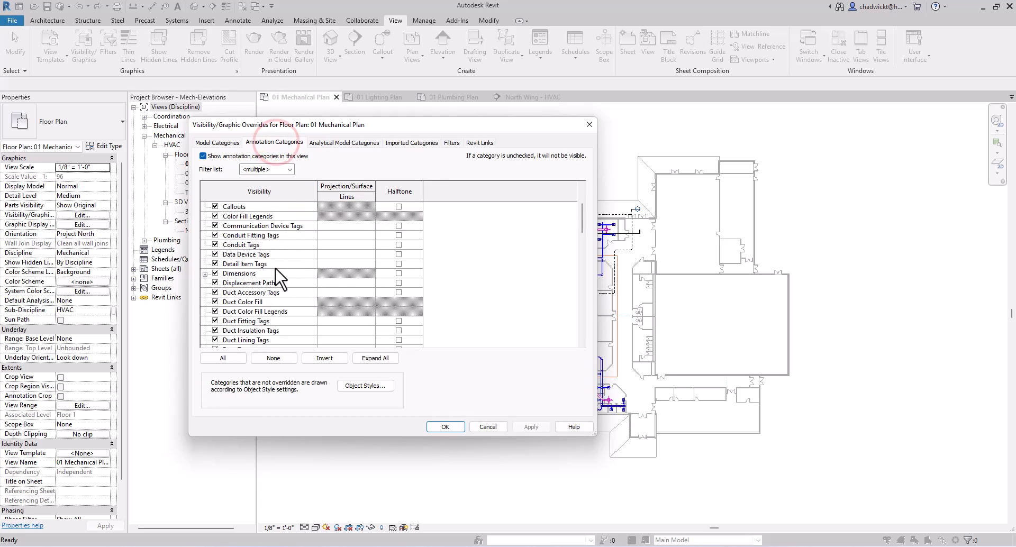
pyautogui.scroll(-1, 274, 271)
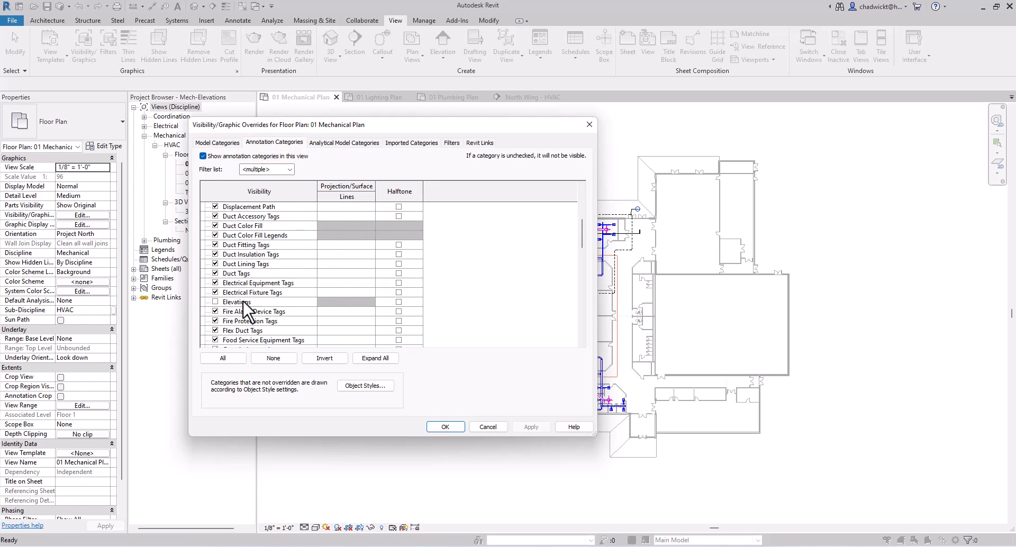
pyautogui.click(216, 301)
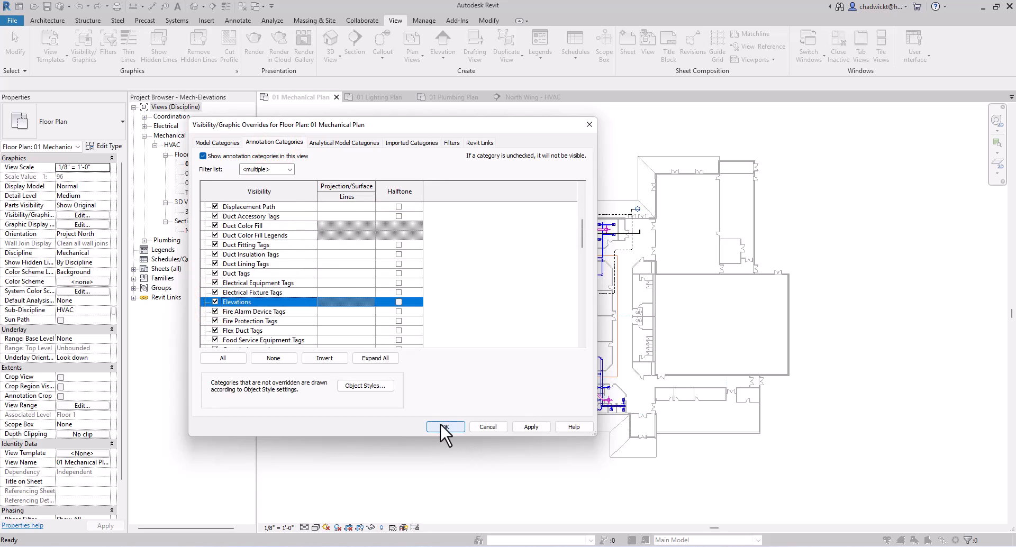
pyautogui.click(444, 428)
pyautogui.click(680, 417)
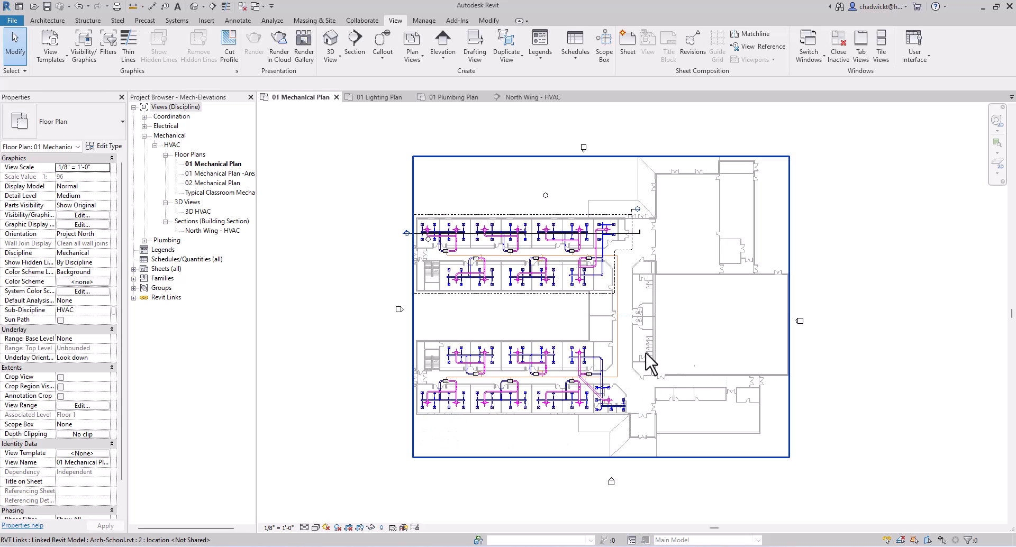
# Place an interior elevation in the 01 Mechanical Plan, facing the angled wall of the south wing rooms by the entrance.
pyautogui.scroll(2, 605, 456)
pyautogui.scroll(-1, 878, 341)
pyautogui.scroll(2, 719, 266)
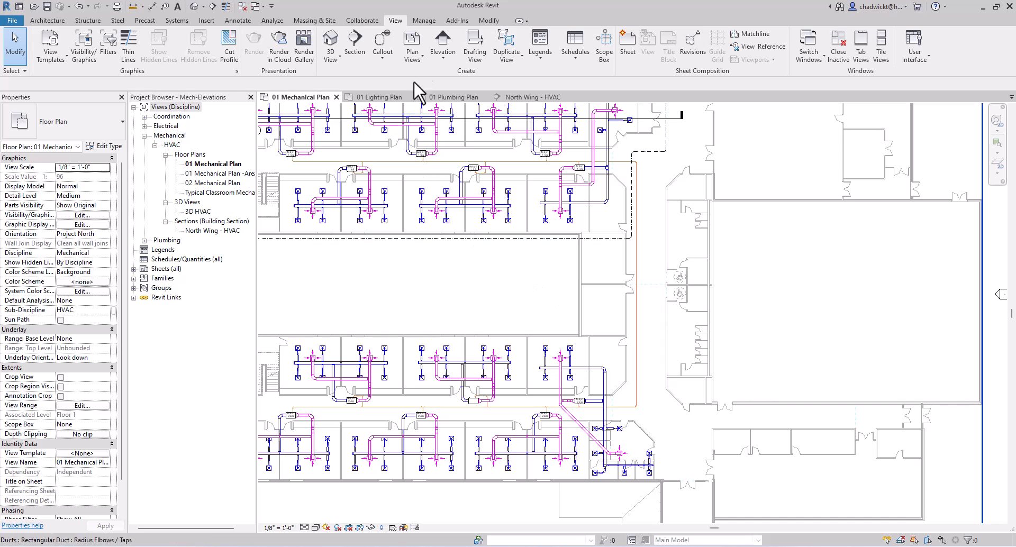
pyautogui.click(440, 44)
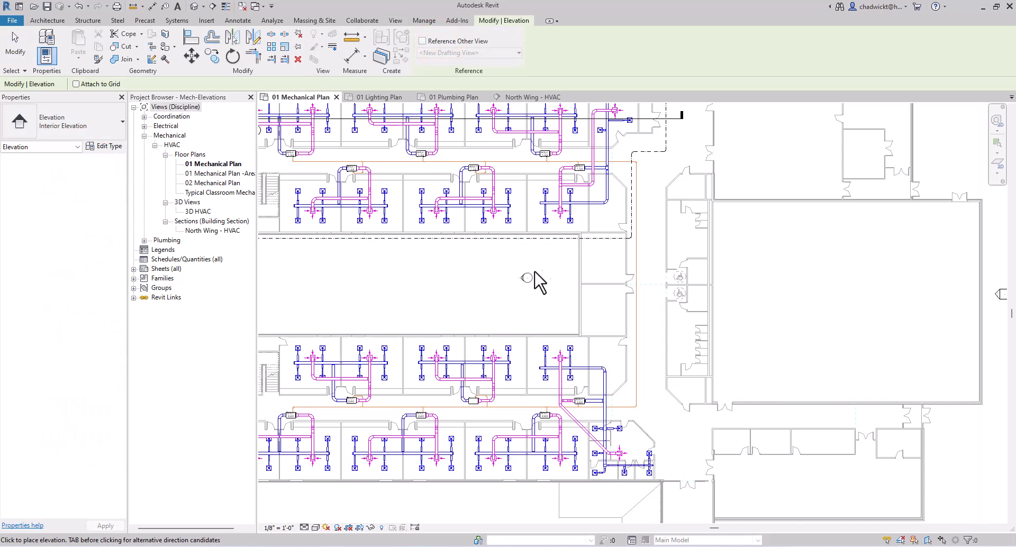
pyautogui.scroll(2, 598, 344)
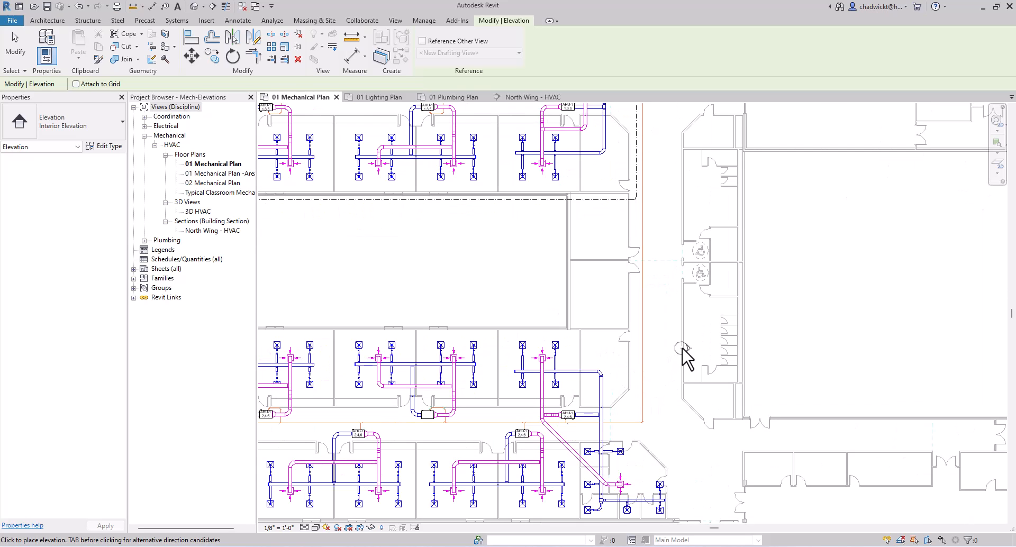
pyautogui.scroll(2, 704, 410)
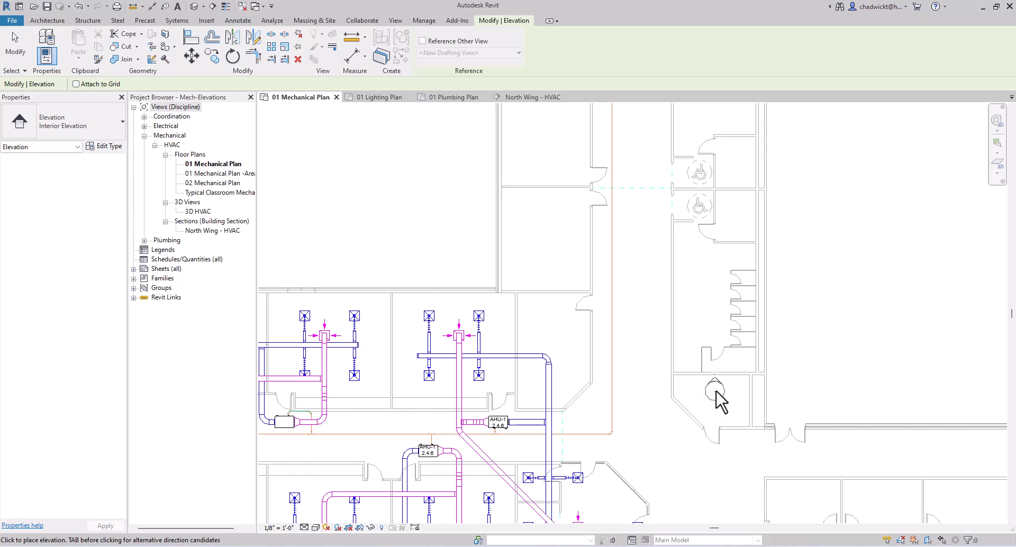
pyautogui.moveTo(719, 447); pyautogui.dragTo(713, 255, button='middle')
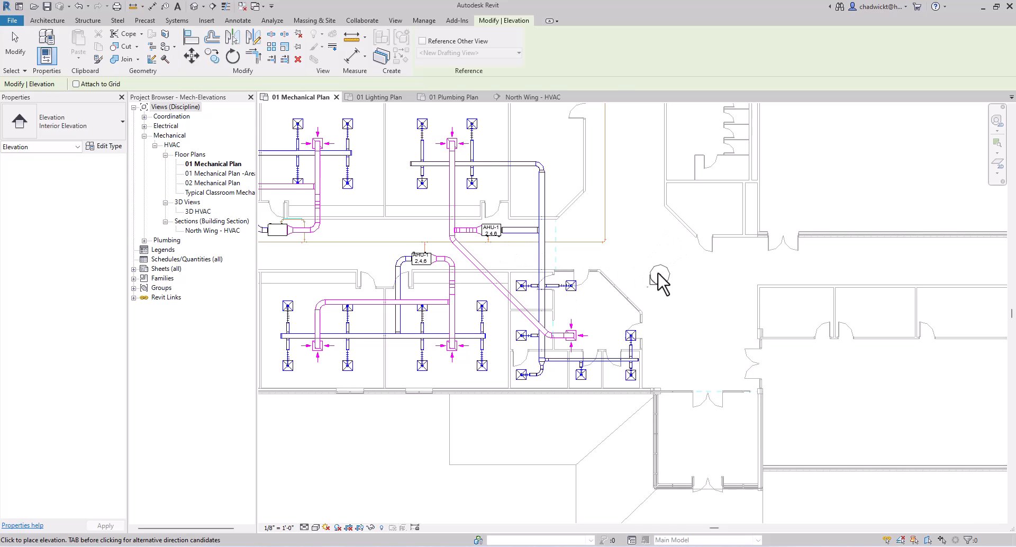
pyautogui.click(638, 276)
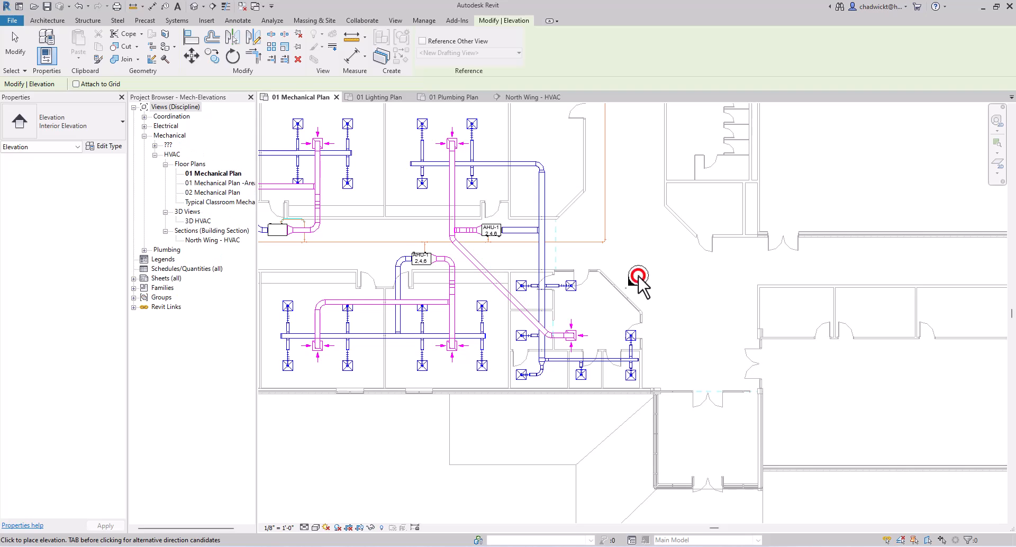
pyautogui.press('Escape')
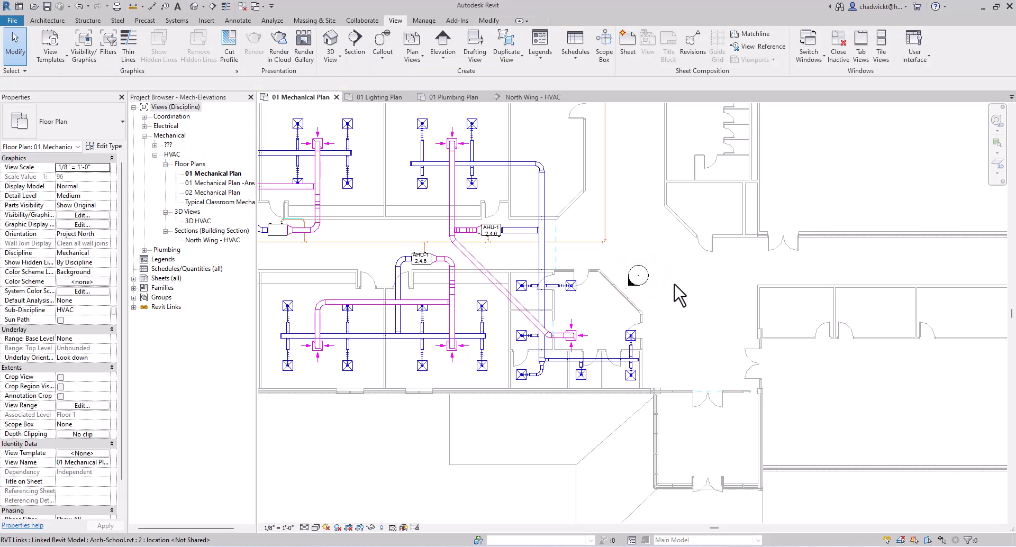
# Shorten both ends of the new elevation's view line so it spans only the angled corner of the south wing.
pyautogui.click(635, 287)
pyautogui.scroll(-5, 677, 303)
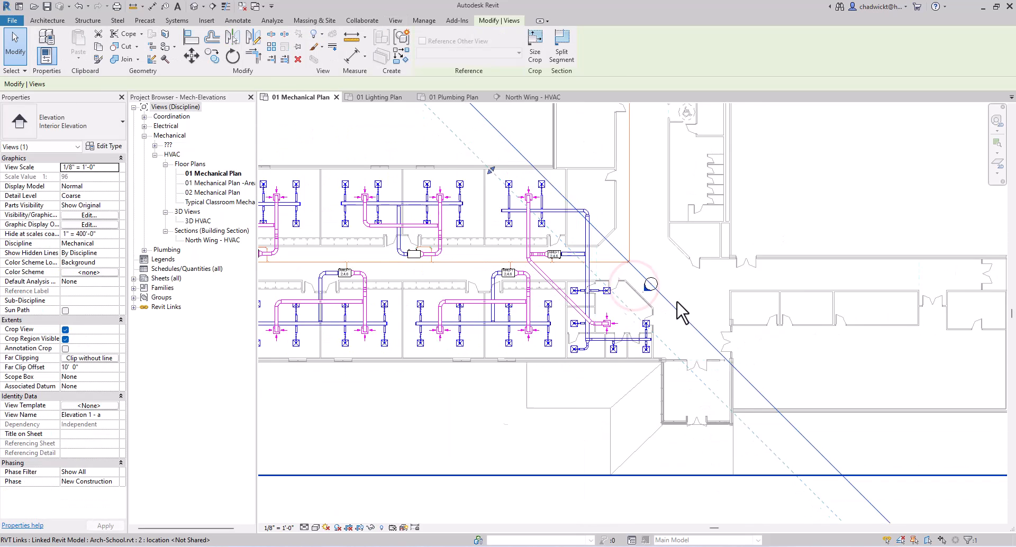
pyautogui.scroll(-4, 677, 304)
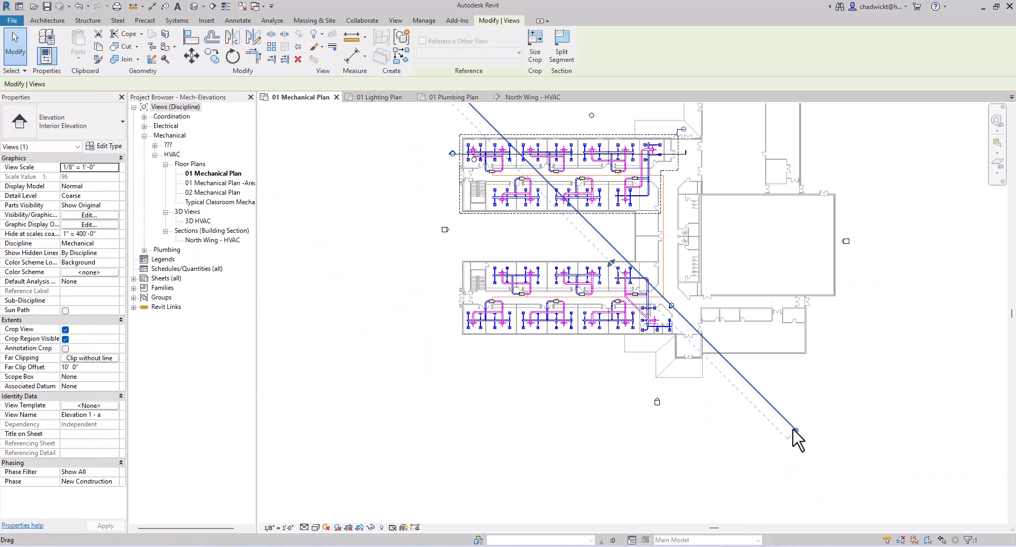
pyautogui.click(796, 431)
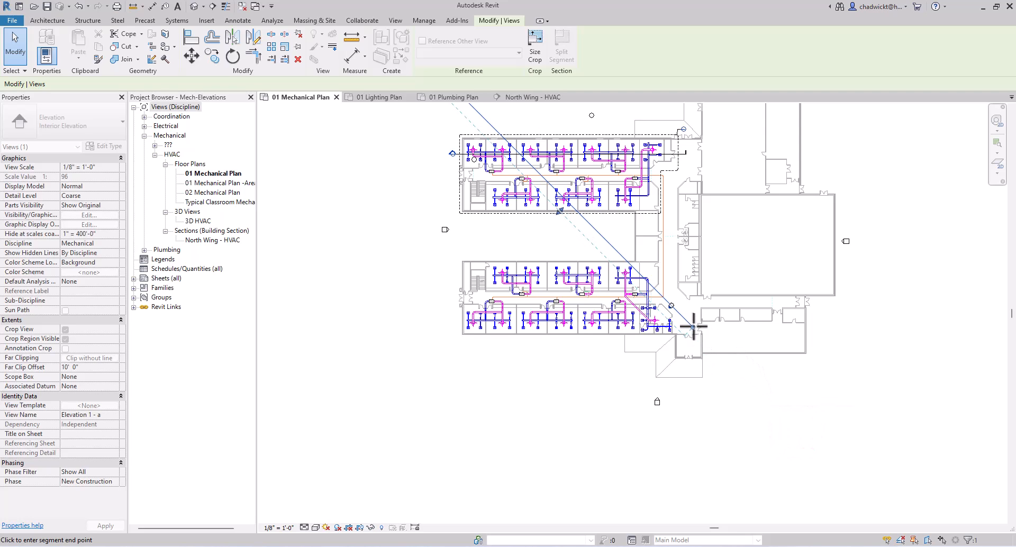
pyautogui.moveTo(689, 326); pyautogui.dragTo(690, 325)
pyautogui.moveTo(634, 290); pyautogui.dragTo(653, 412, button='middle')
pyautogui.click(463, 200)
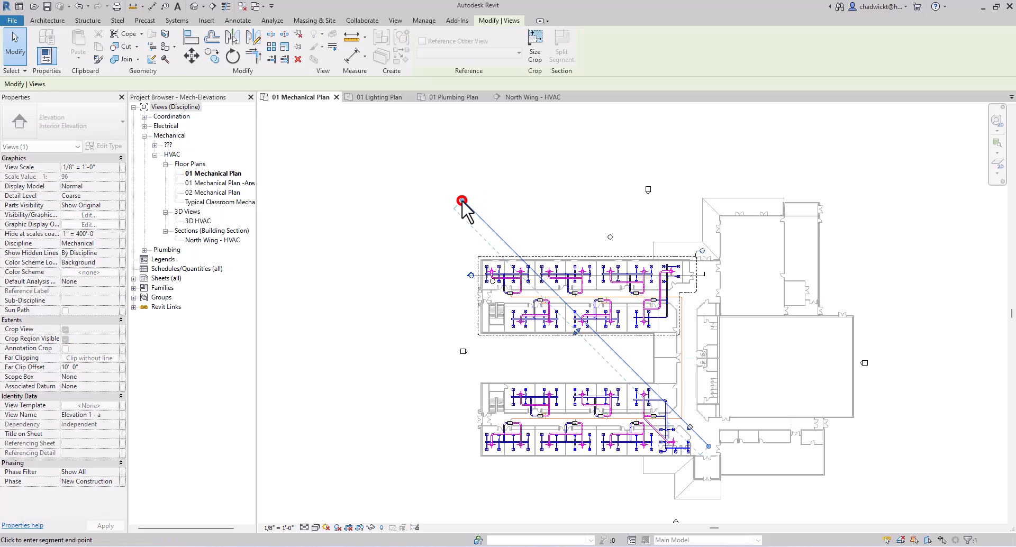
pyautogui.click(630, 382)
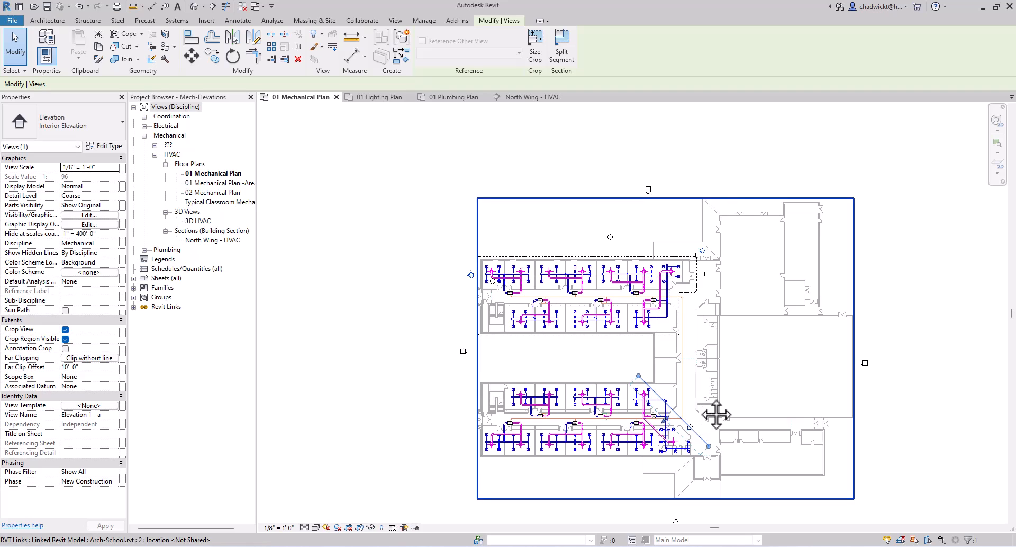
# Extend the elevation's far clip depth into the south wing to about 30' 8".
pyautogui.moveTo(698, 406); pyautogui.dragTo(674, 255, button='middle')
pyautogui.scroll(2, 674, 255)
pyautogui.scroll(3, 674, 256)
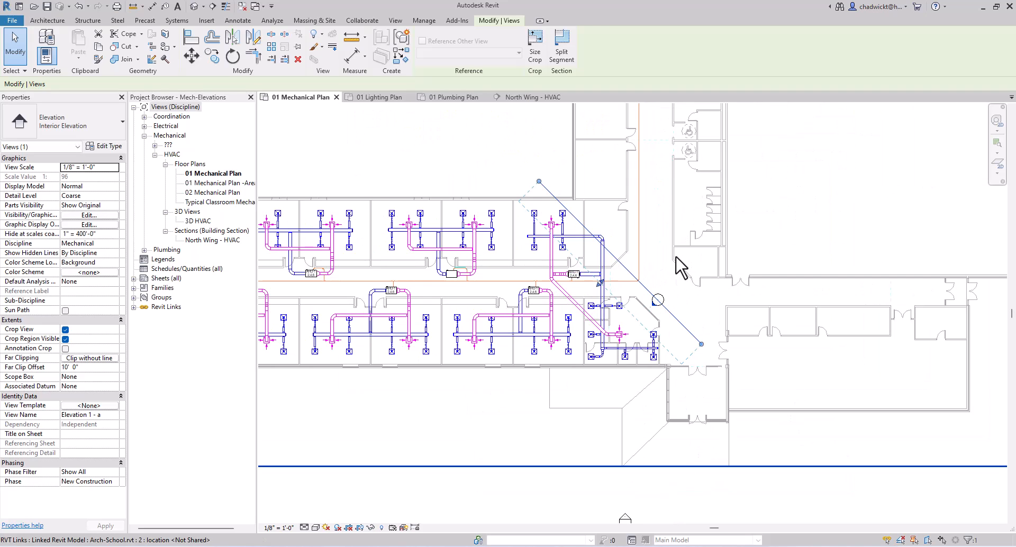
pyautogui.moveTo(595, 290); pyautogui.dragTo(543, 329)
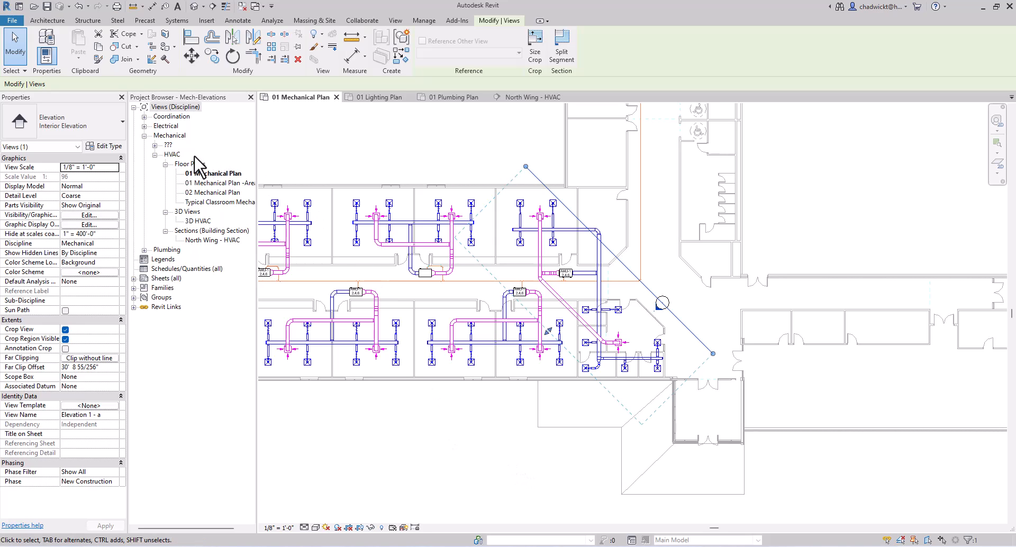
# Rename the Elevation 1 - a view, filed under the undefined mechanical sub-discipline, as Entrance Elevation - HVAC.
pyautogui.click(154, 145)
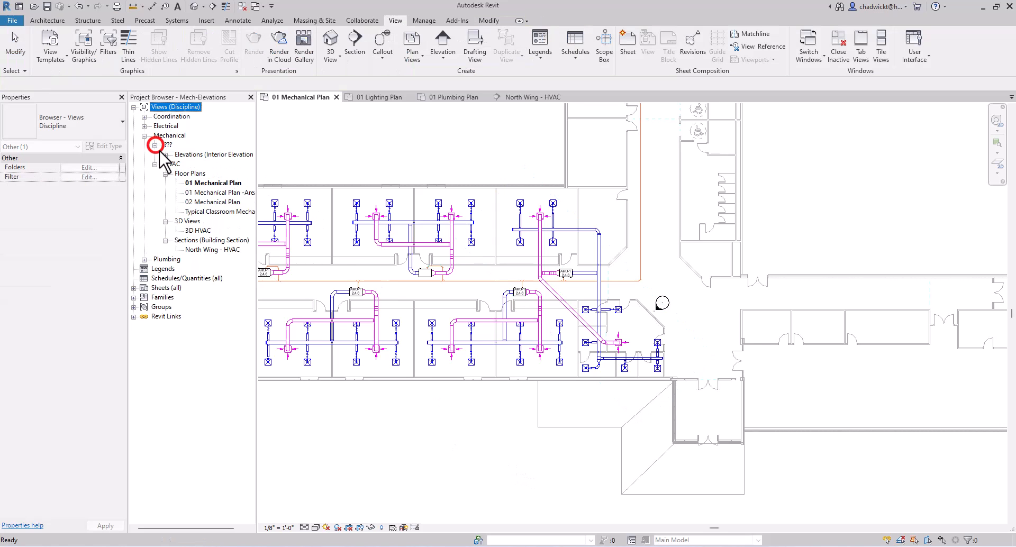
pyautogui.click(204, 164)
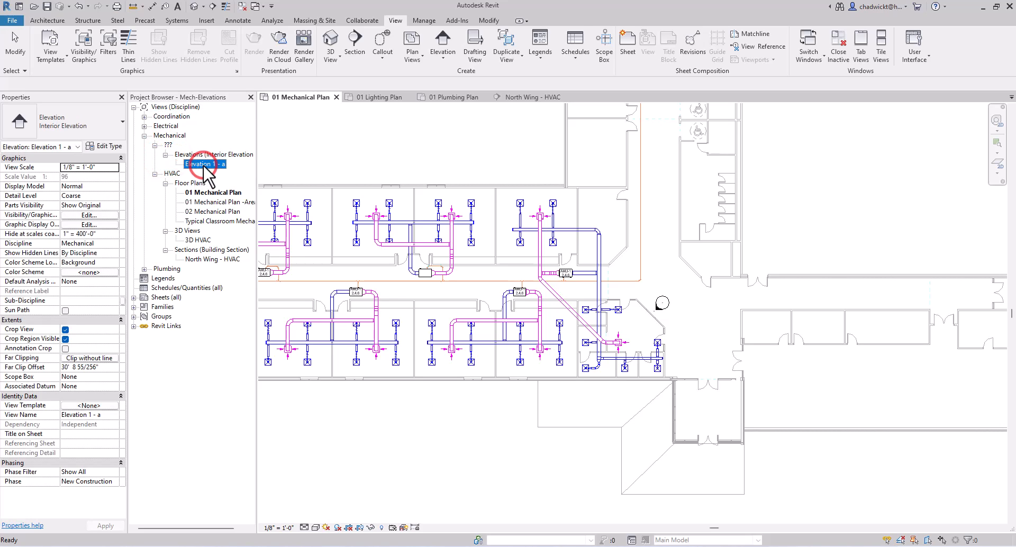
pyautogui.click(204, 164)
pyautogui.write('E')
pyautogui.write('ntrance E')
pyautogui.press('Return')
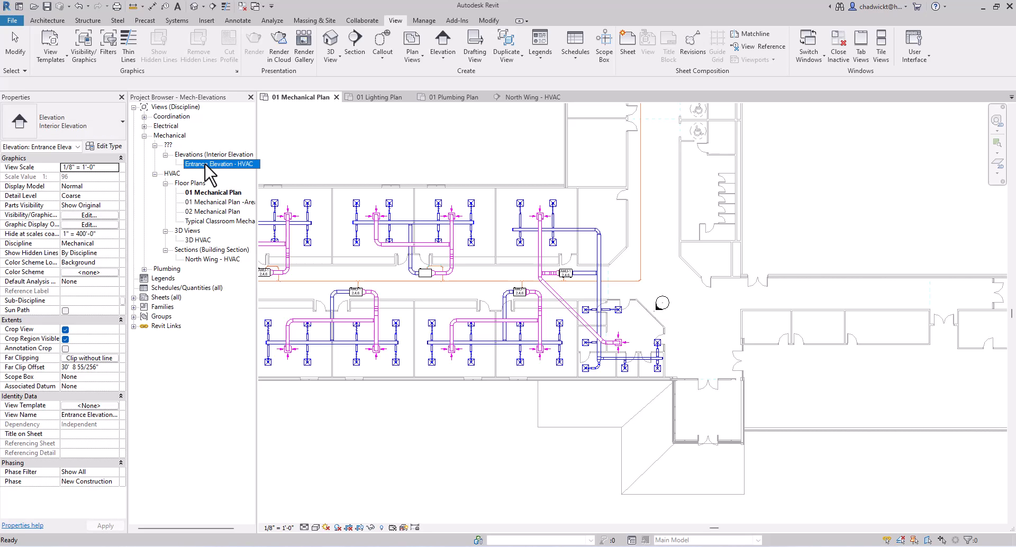
# Apply the Mechanical Elevation view template properties to the Entrance Elevation - HVAC view.
pyautogui.rightClick(212, 164)
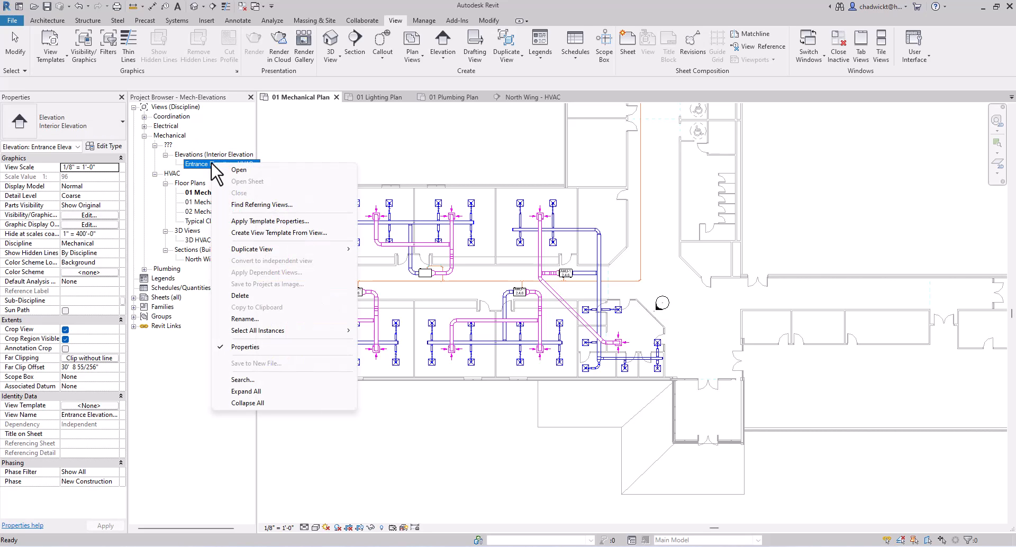
pyautogui.click(269, 221)
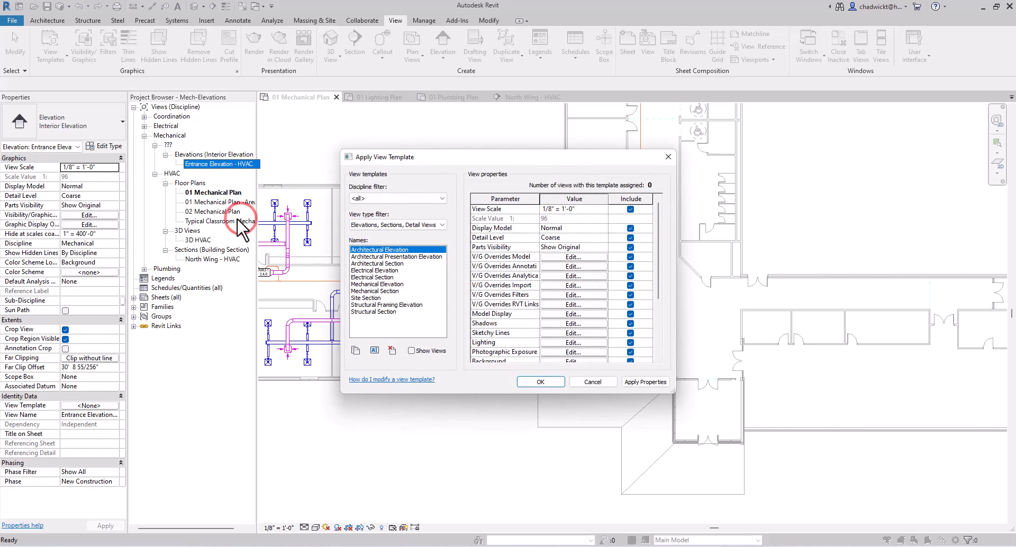
pyautogui.click(393, 284)
pyautogui.click(537, 382)
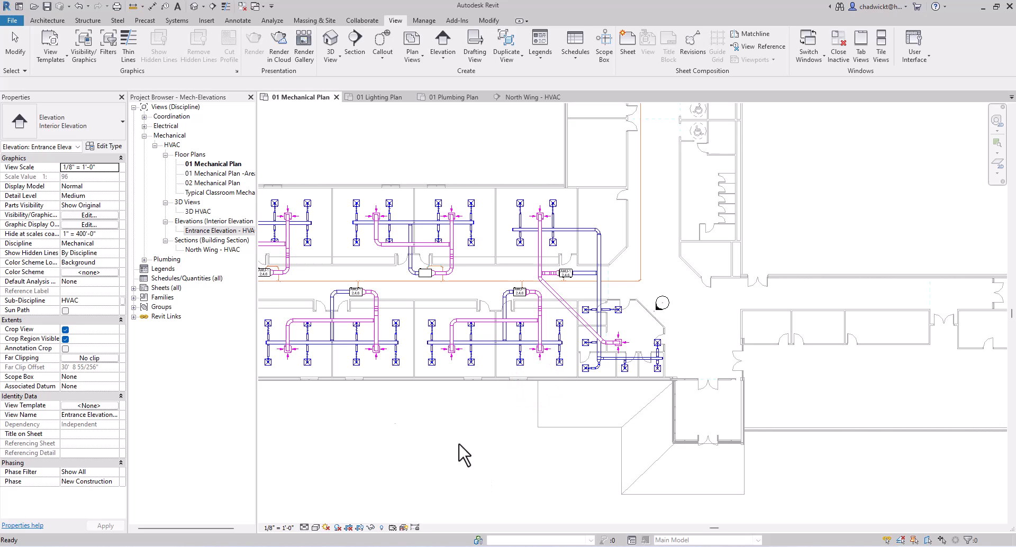
# Open the Entrance Elevation - HVAC view and hide the plumbing fixtures category, using one of the sinks.
pyautogui.click(217, 231)
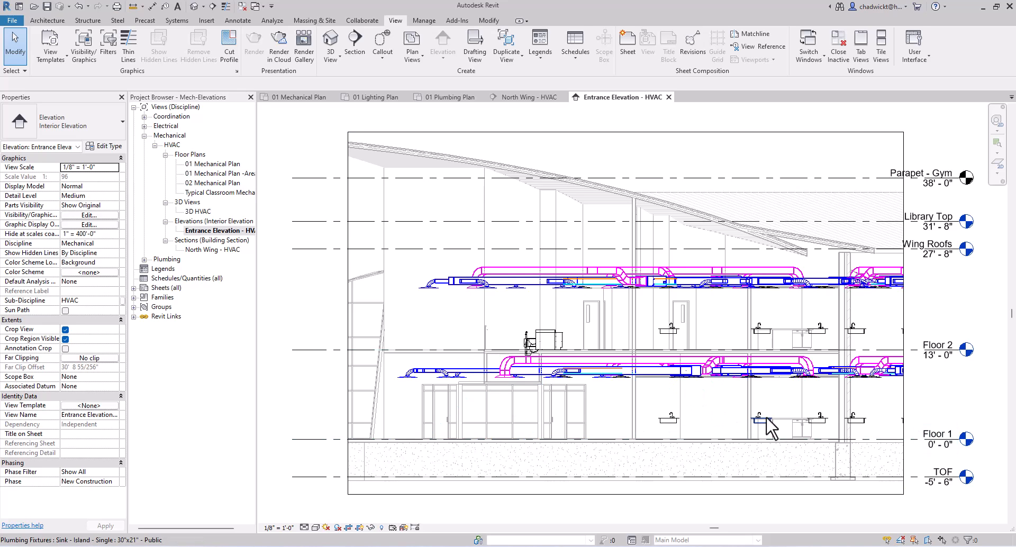
pyautogui.moveTo(770, 428); pyautogui.dragTo(739, 407, button='middle')
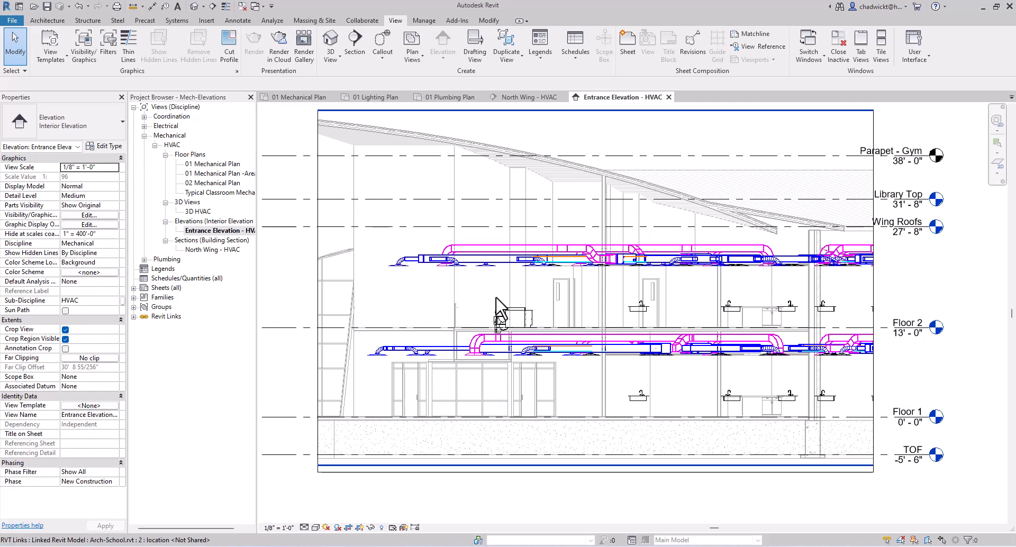
pyautogui.scroll(1, 688, 318)
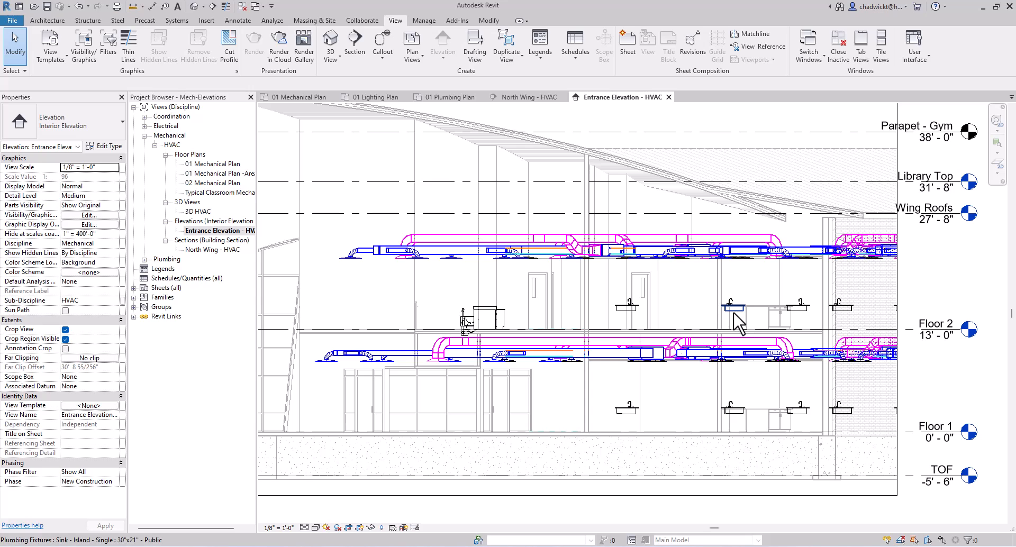
pyautogui.click(734, 310)
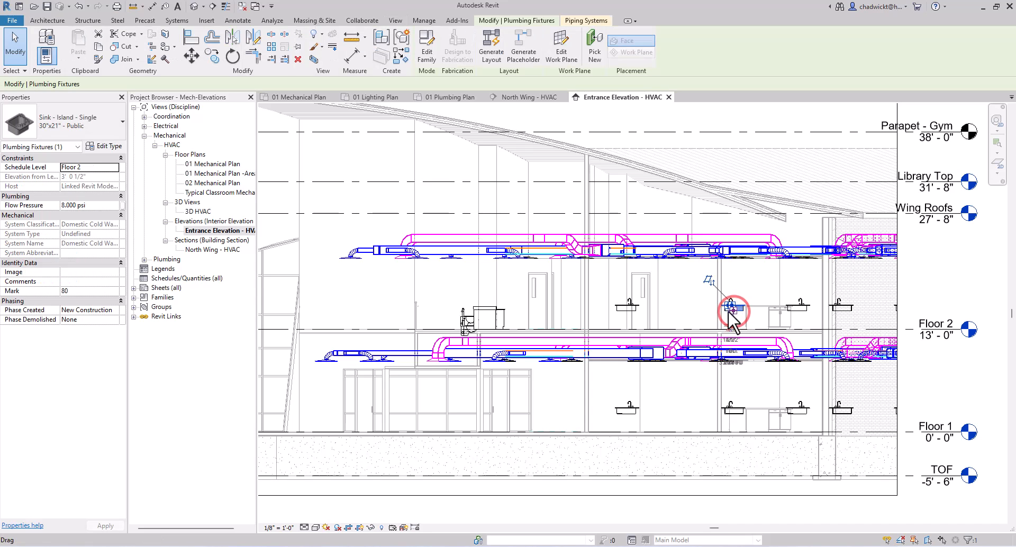
pyautogui.press('v')
pyautogui.press('h')
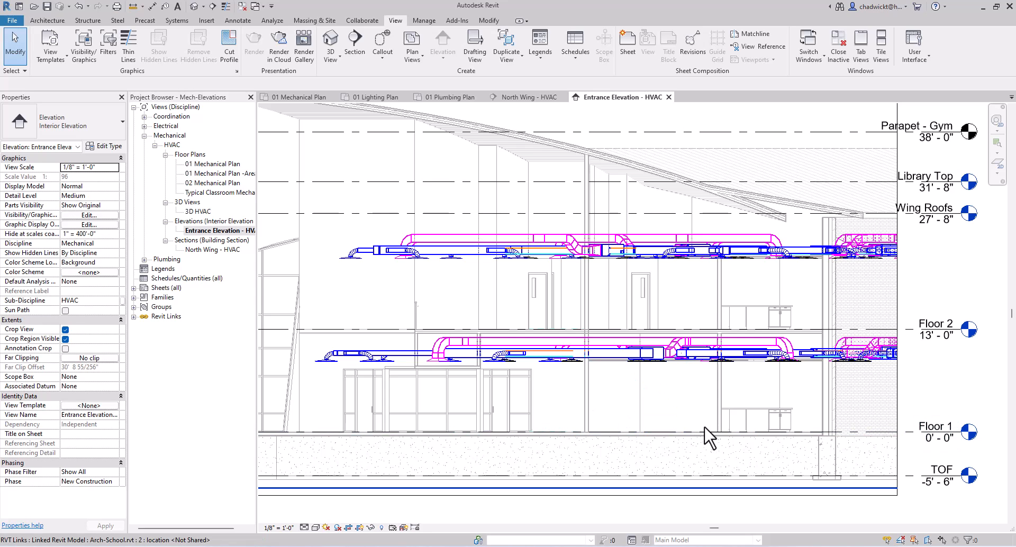
pyautogui.scroll(-3, 698, 437)
pyautogui.moveTo(657, 488); pyautogui.dragTo(673, 488, button='middle')
pyautogui.click(688, 477)
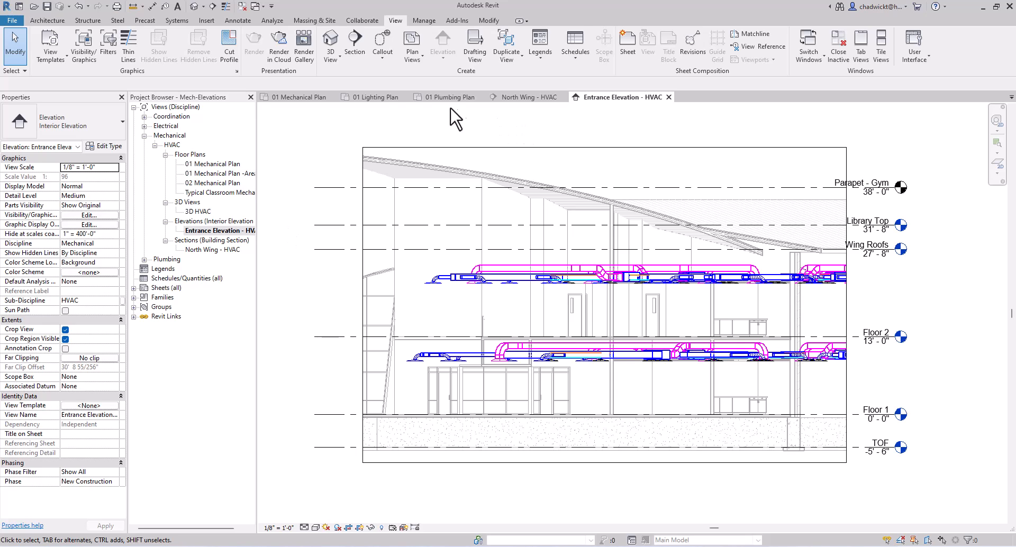
# In the 01 Lighting Plan, draw a vertical building section across the north wing beside the stair and flip it to face the classrooms.
pyautogui.click(382, 98)
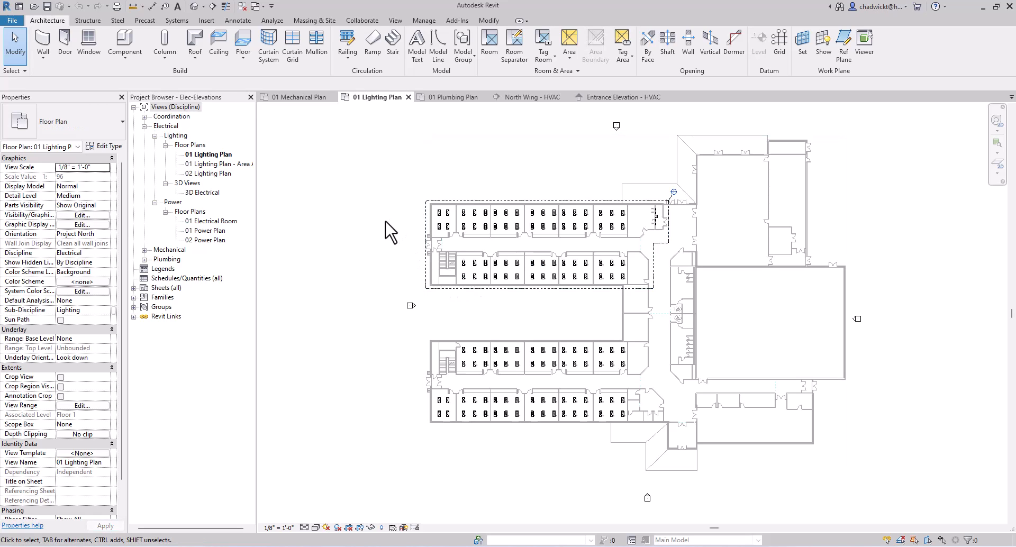
pyautogui.click(213, 8)
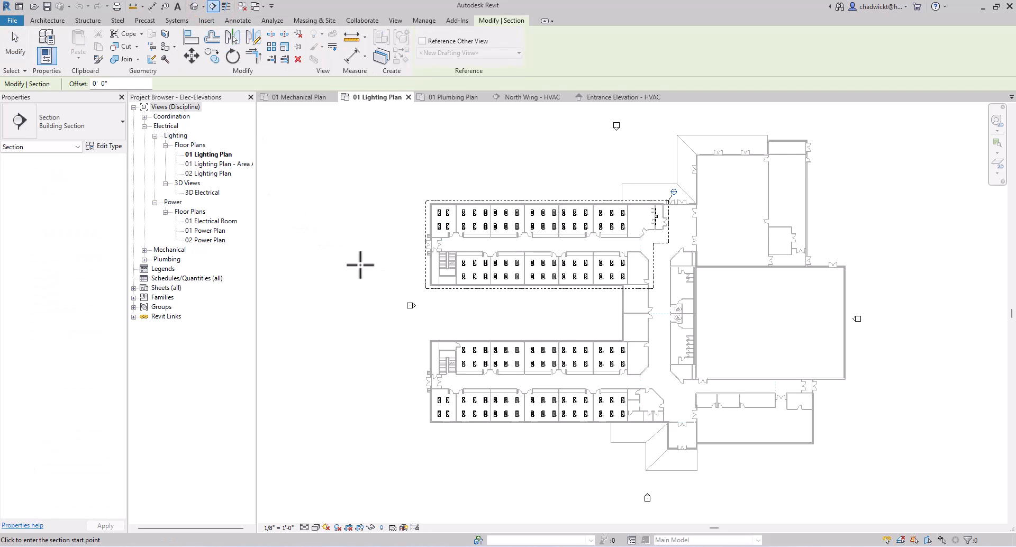
pyautogui.scroll(4, 445, 291)
pyautogui.scroll(-2, 492, 317)
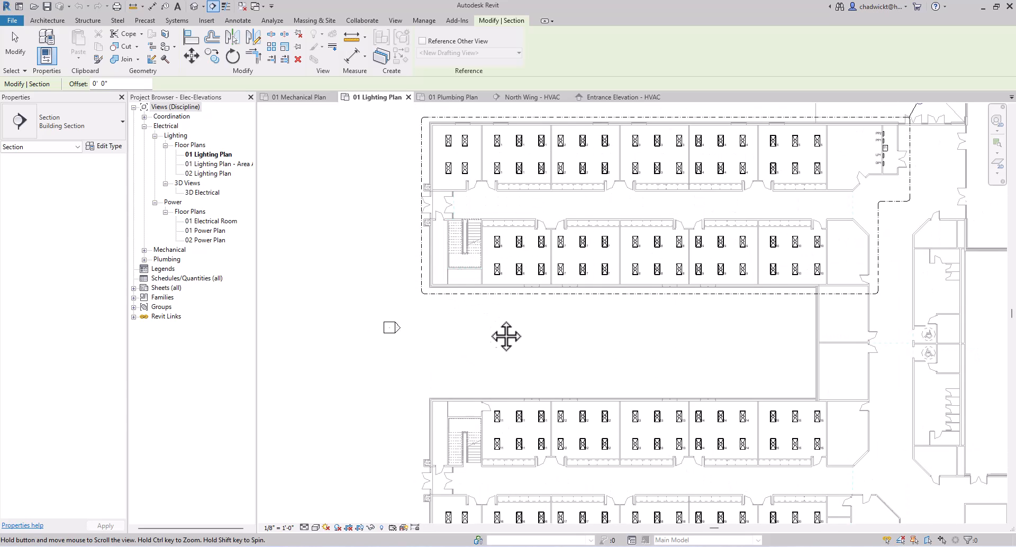
pyautogui.click(487, 332)
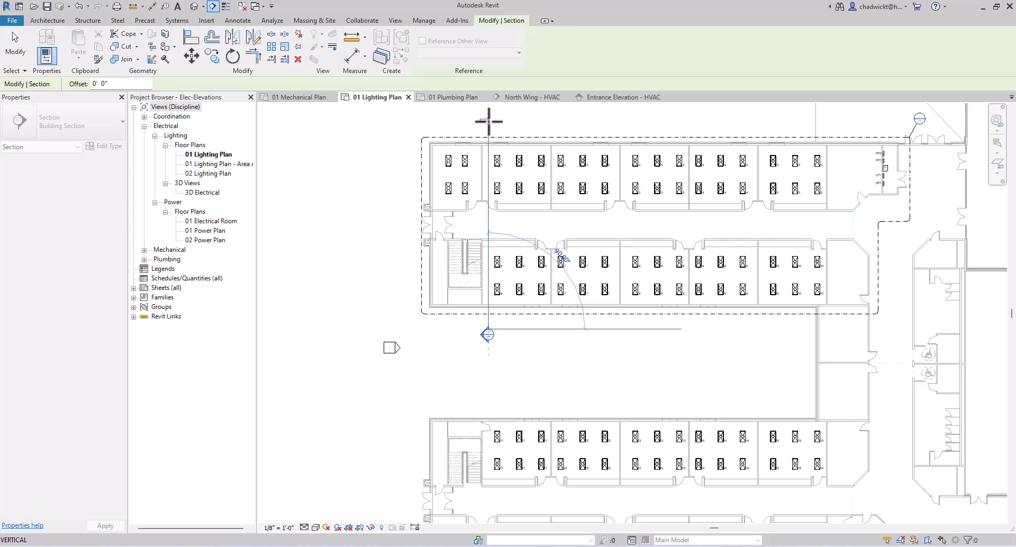
pyautogui.click(487, 121)
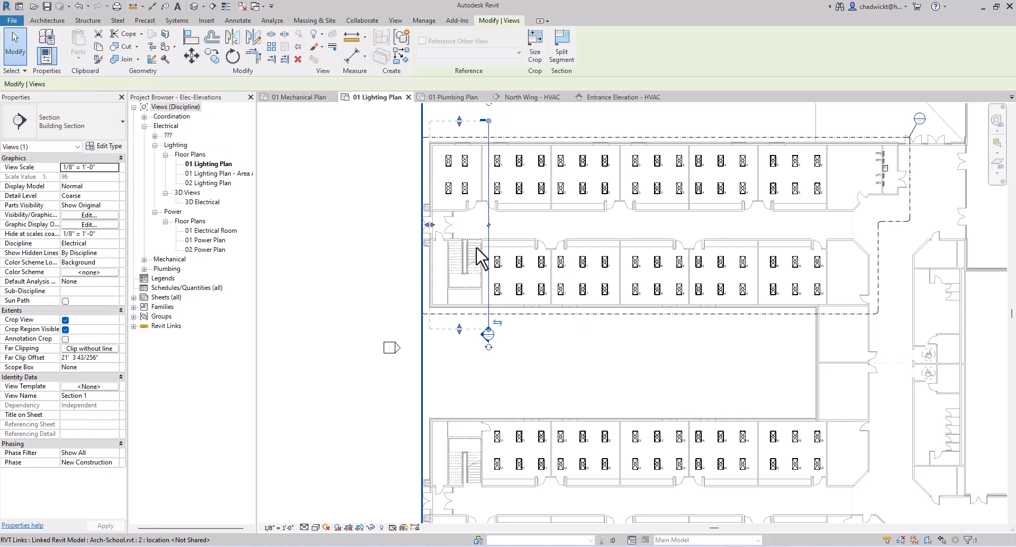
pyautogui.click(496, 322)
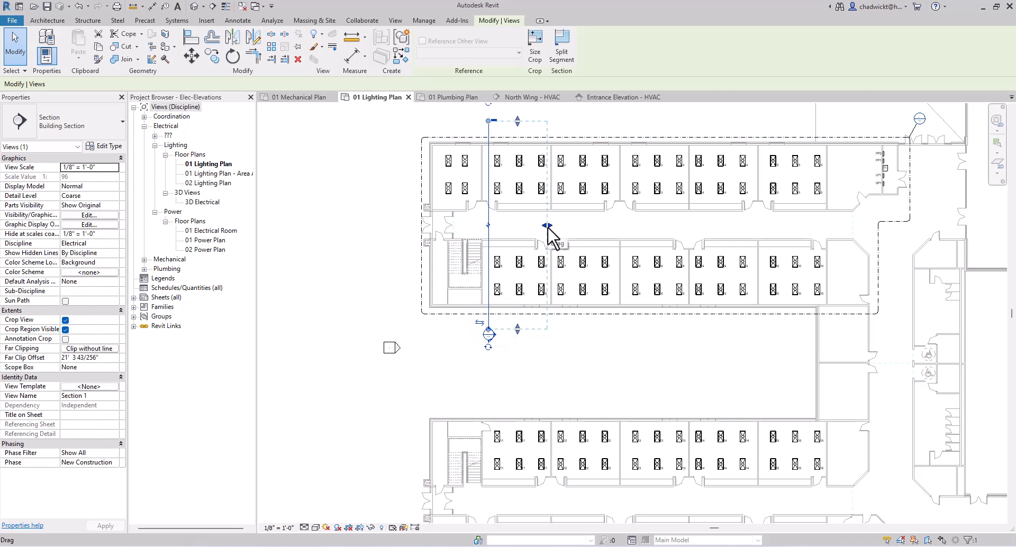
# Adjust the section's far clip offset to about 21' 10" and switch its section head to the north end of the line.
pyautogui.moveTo(548, 226); pyautogui.dragTo(553, 229)
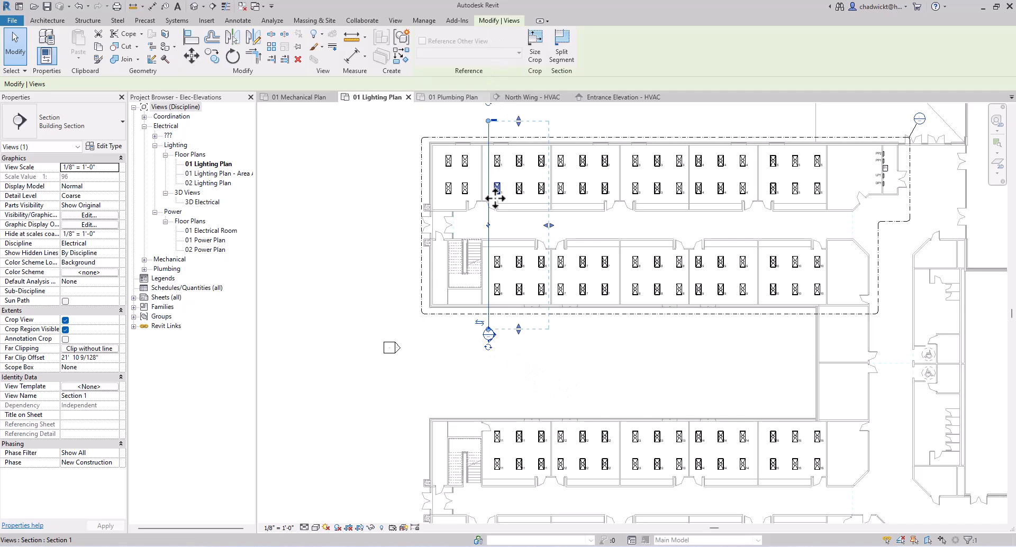
pyautogui.click(489, 348)
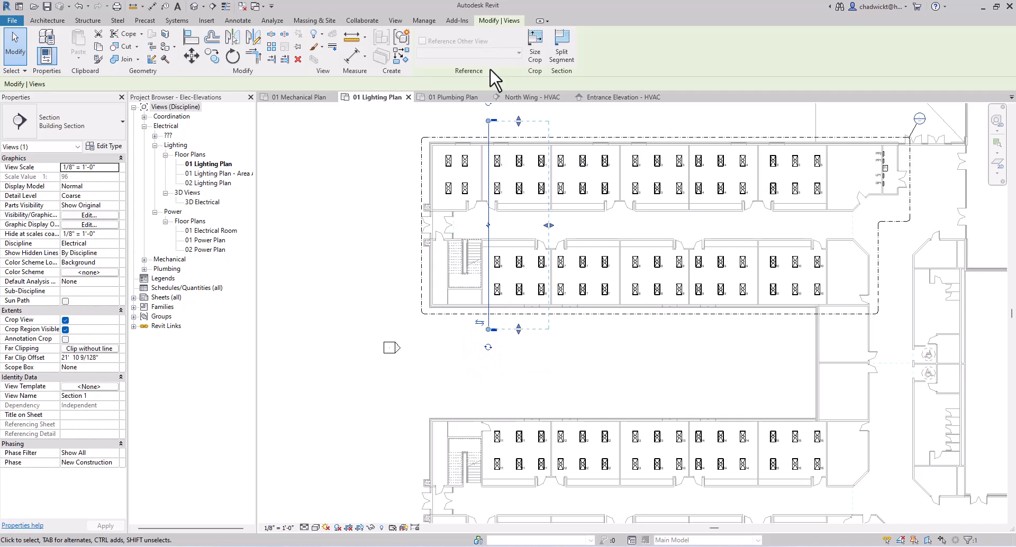
pyautogui.click(489, 105)
pyautogui.click(489, 105)
pyautogui.click(498, 410)
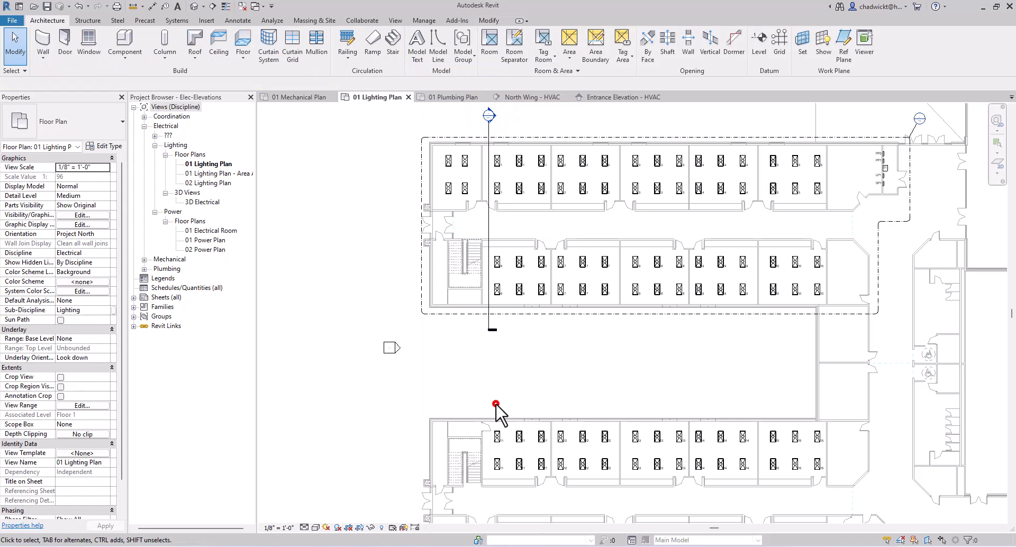
# Rename the new electrical building section, Section 1, as North Wing - Electrical.
pyautogui.moveTo(549, 367); pyautogui.dragTo(550, 426, button='middle')
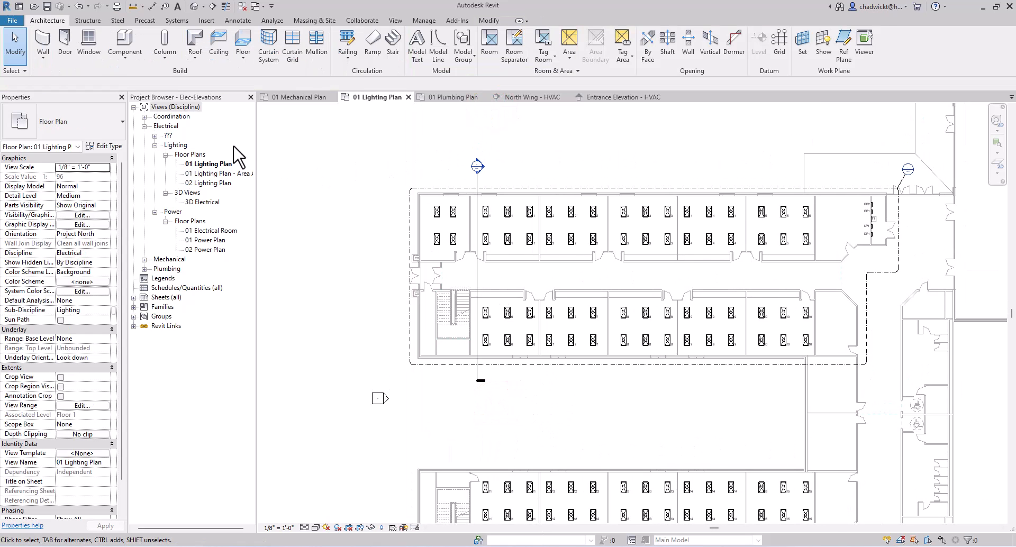
pyautogui.click(155, 135)
pyautogui.click(165, 145)
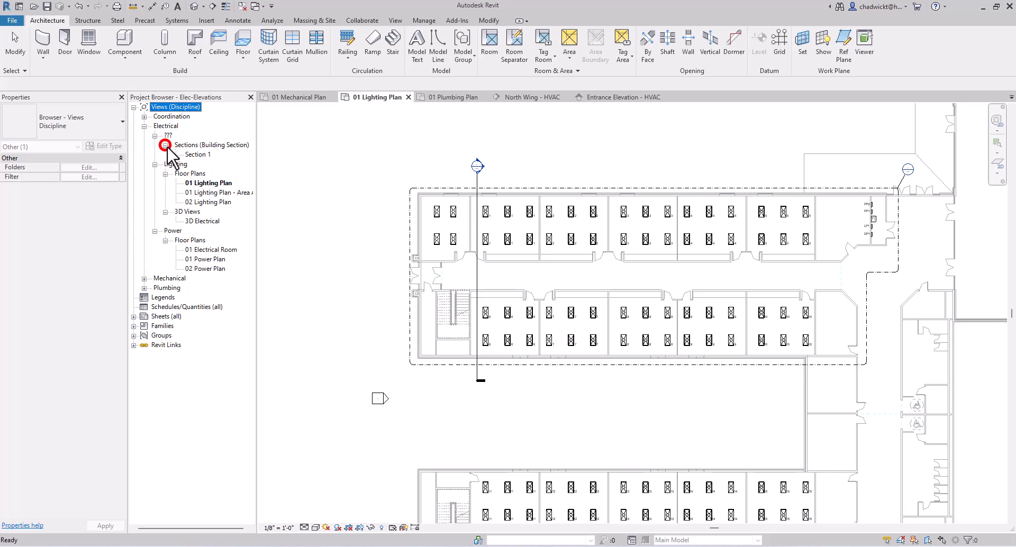
pyautogui.click(201, 155)
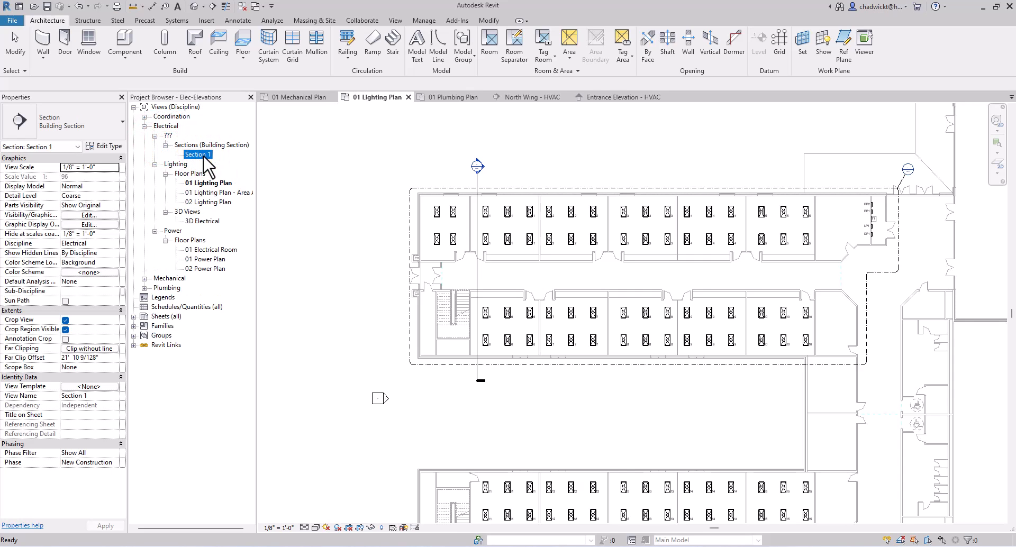
pyautogui.click(203, 155)
pyautogui.write('North Wing - Electrical')
pyautogui.press('Return')
# Apply the Electrical Section view template properties to the North Wing - Electrical view.
pyautogui.rightClick(205, 154)
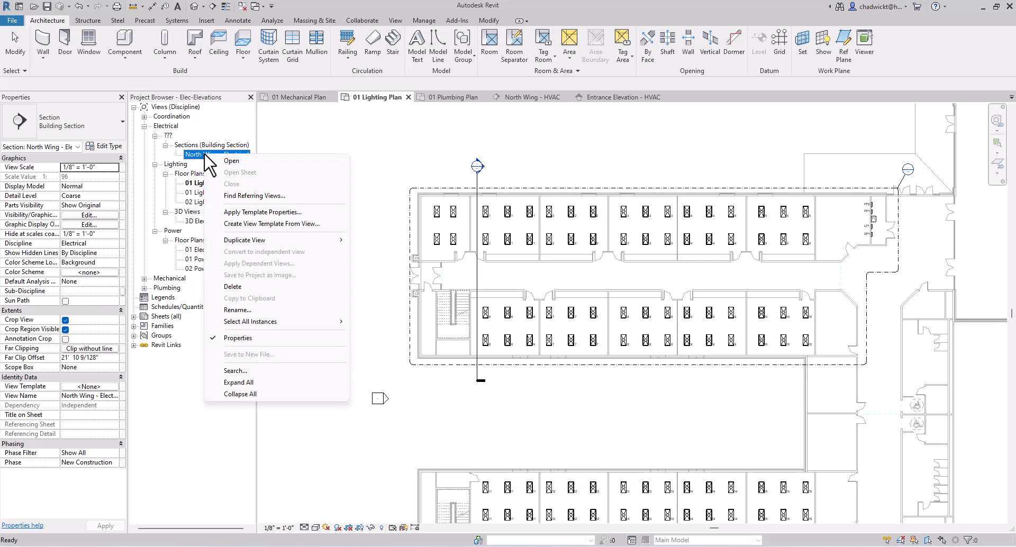
pyautogui.click(252, 212)
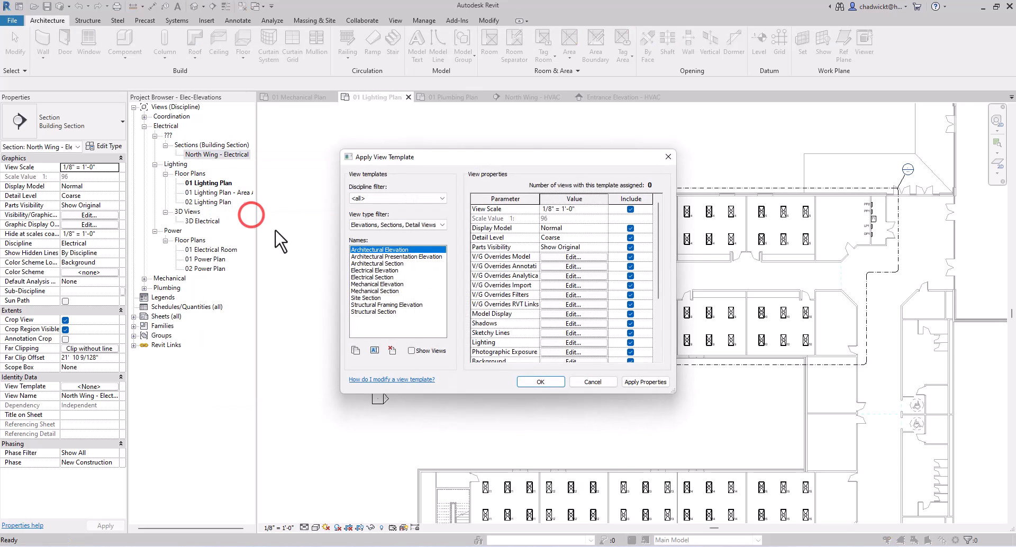
pyautogui.click(384, 277)
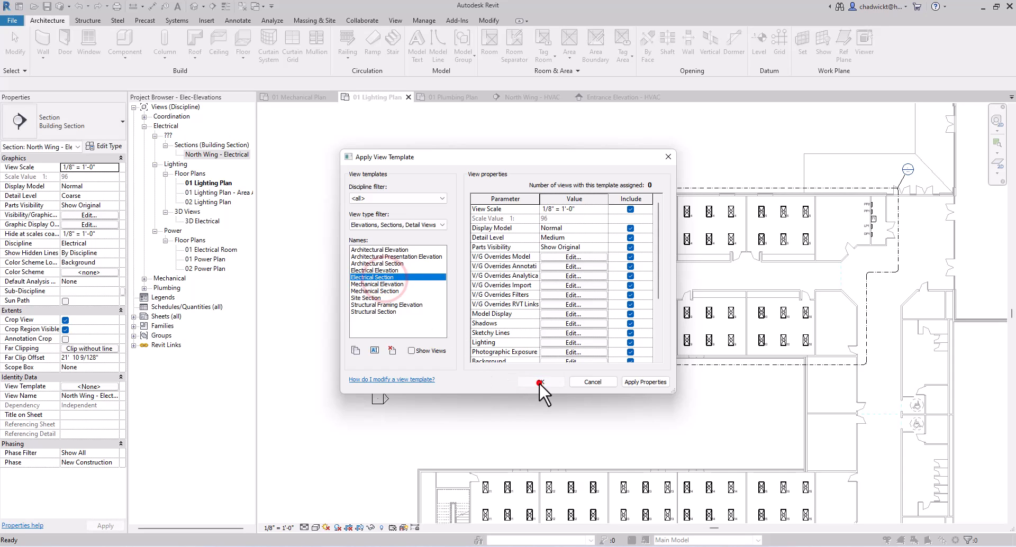
pyautogui.click(538, 382)
pyautogui.click(363, 182)
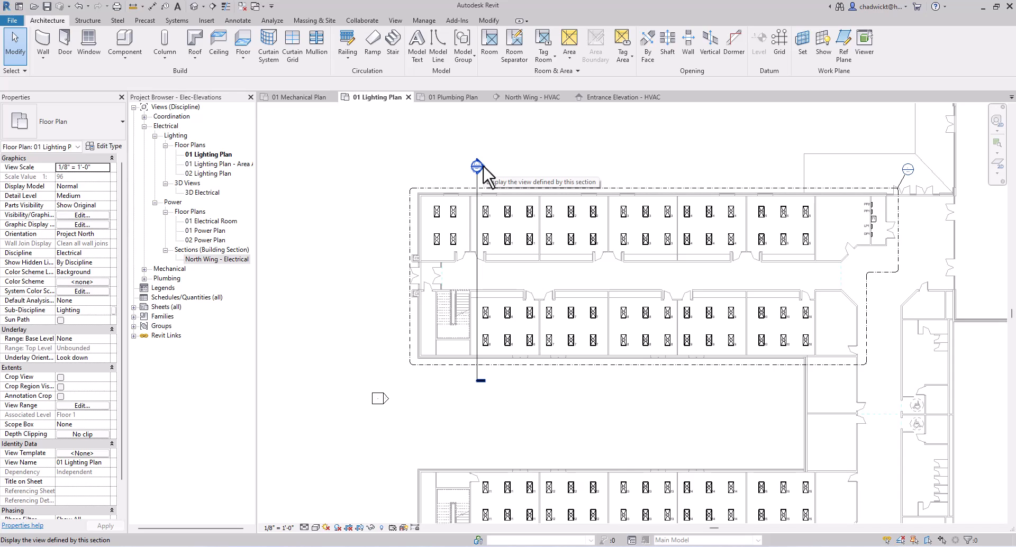
# Open the North Wing - Electrical section and extend its crop region up past the roof ridge and down to the TOF level.
pyautogui.doubleClick(479, 167)
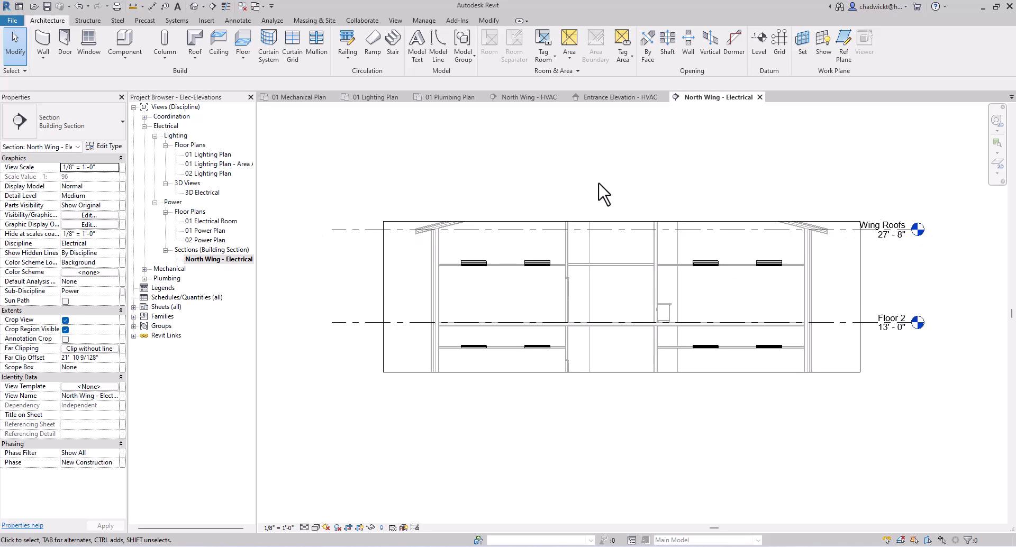
pyautogui.scroll(-2, 600, 186)
pyautogui.click(615, 212)
pyautogui.moveTo(615, 212); pyautogui.dragTo(615, 180)
pyautogui.moveTo(616, 326); pyautogui.dragTo(694, 377)
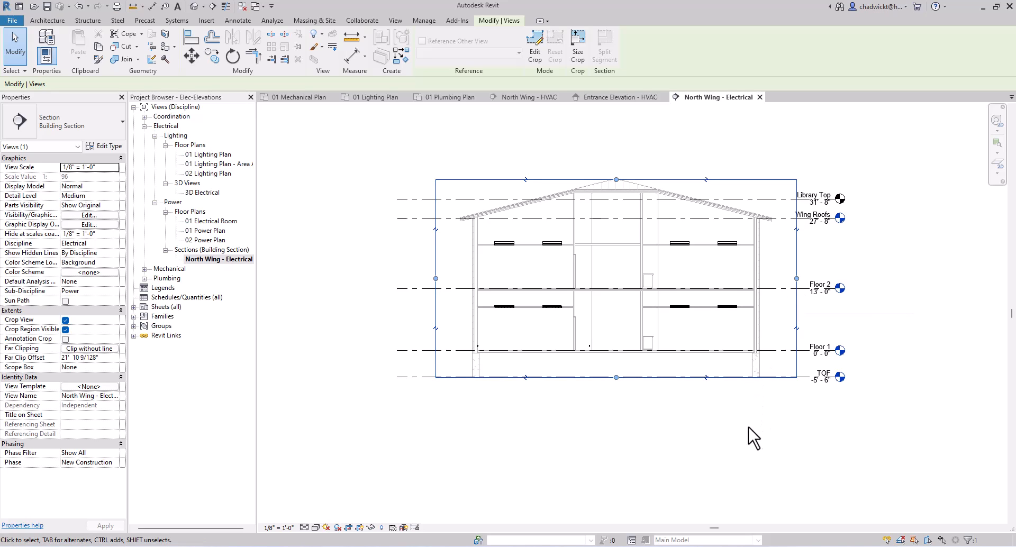
# In the 01 Lighting Plan, place an Interior Elevation marker in the electrical room at the north wing's east end, facing the panel wall.
pyautogui.click(370, 97)
pyautogui.scroll(6, 888, 251)
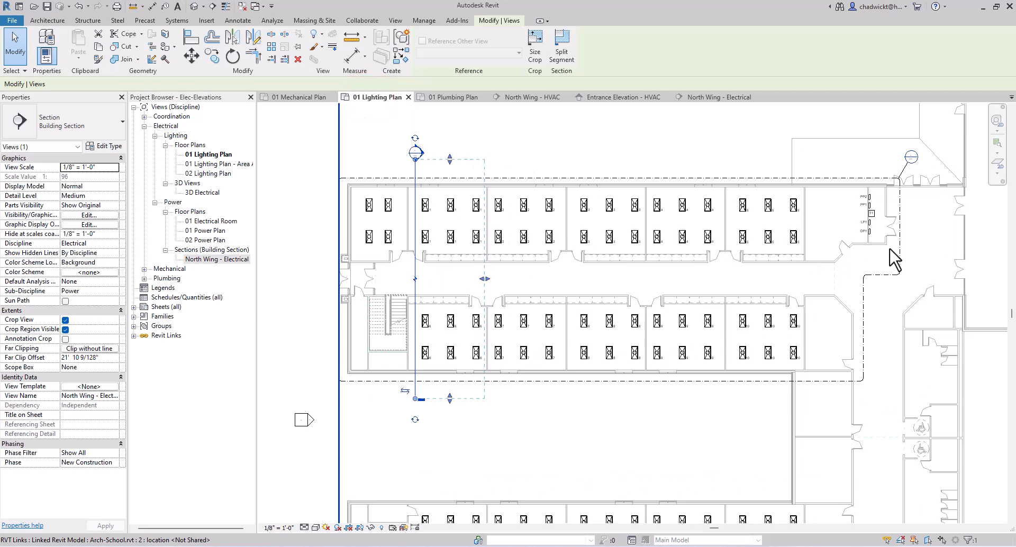
pyautogui.moveTo(866, 267); pyautogui.dragTo(751, 320, button='middle')
pyautogui.scroll(3, 763, 226)
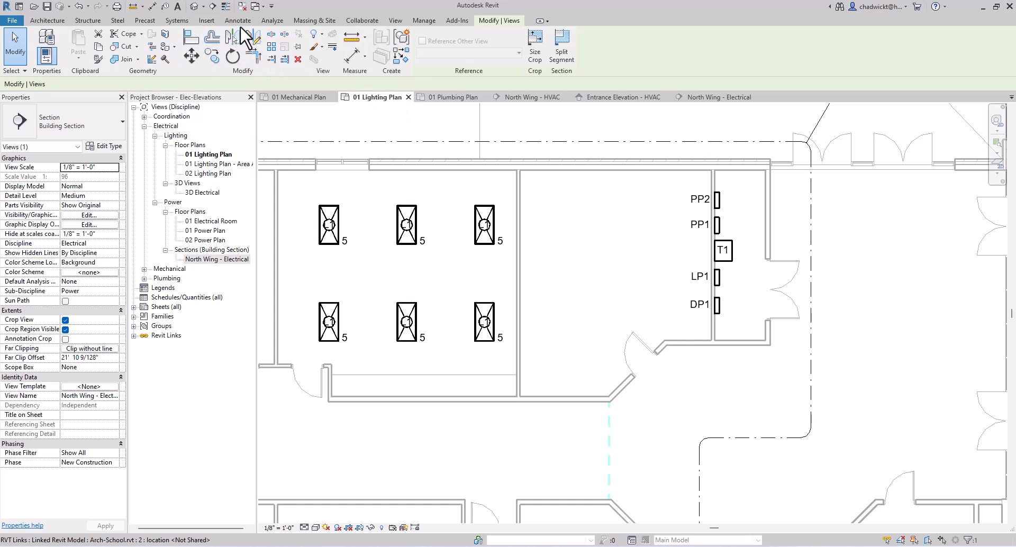
pyautogui.click(395, 21)
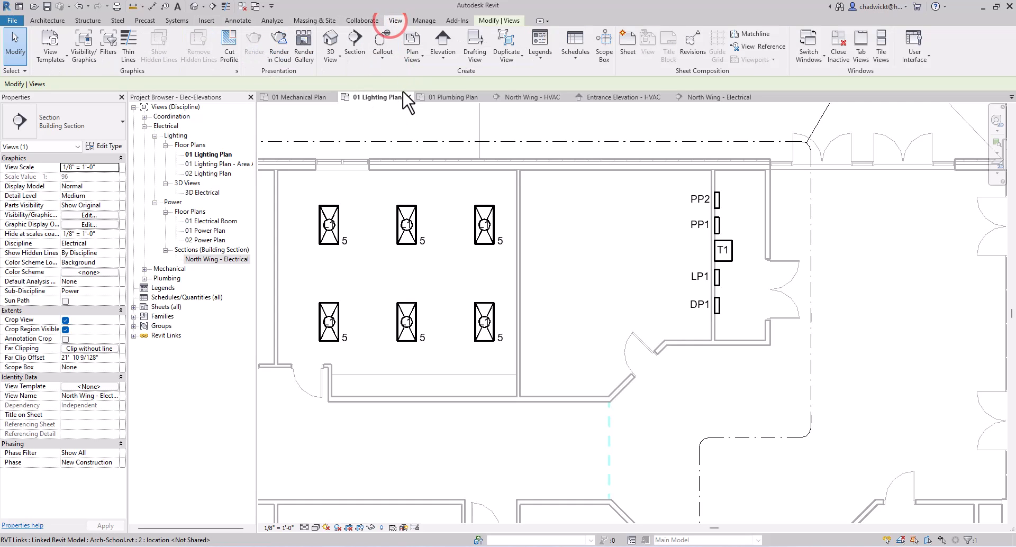
pyautogui.click(430, 45)
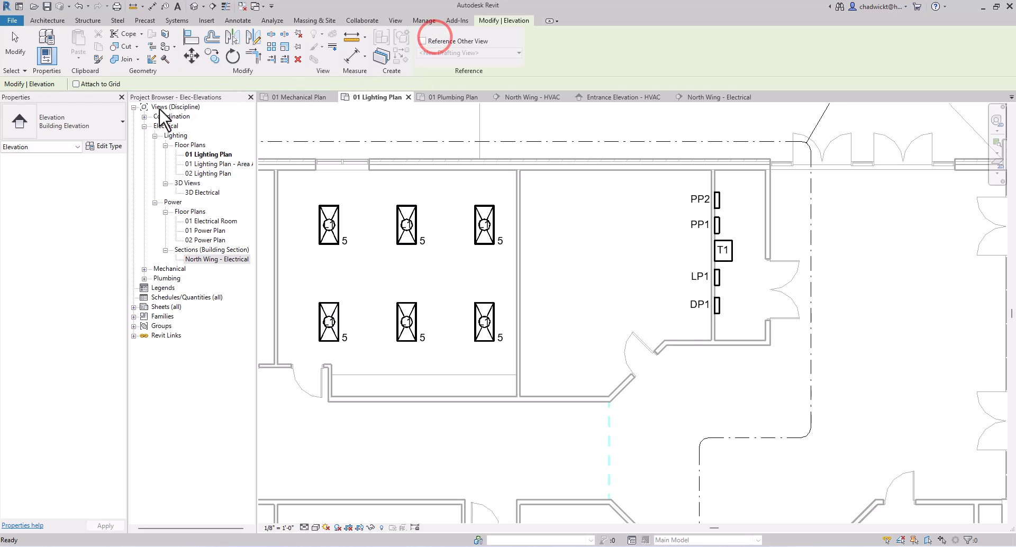
pyautogui.click(102, 117)
pyautogui.click(53, 197)
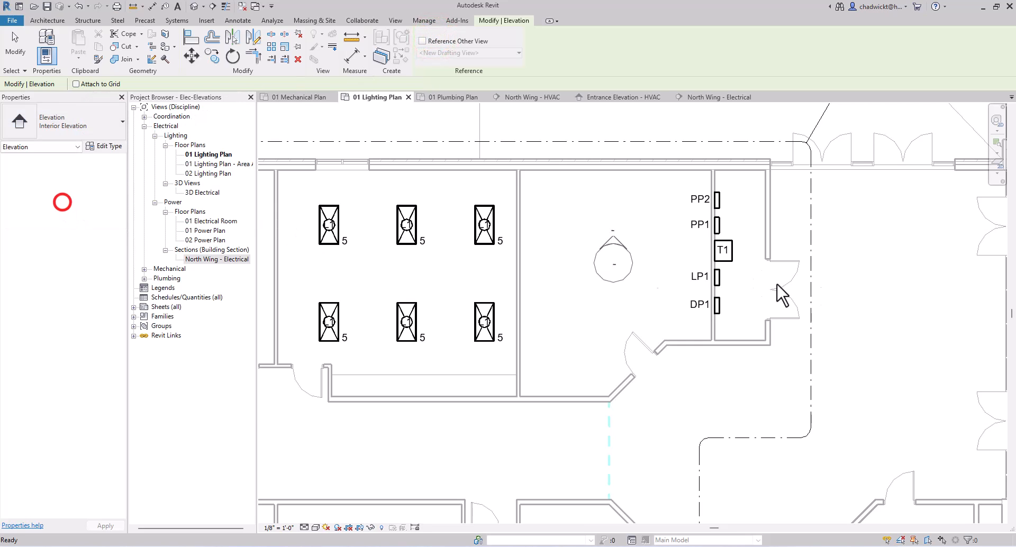
pyautogui.scroll(1, 762, 259)
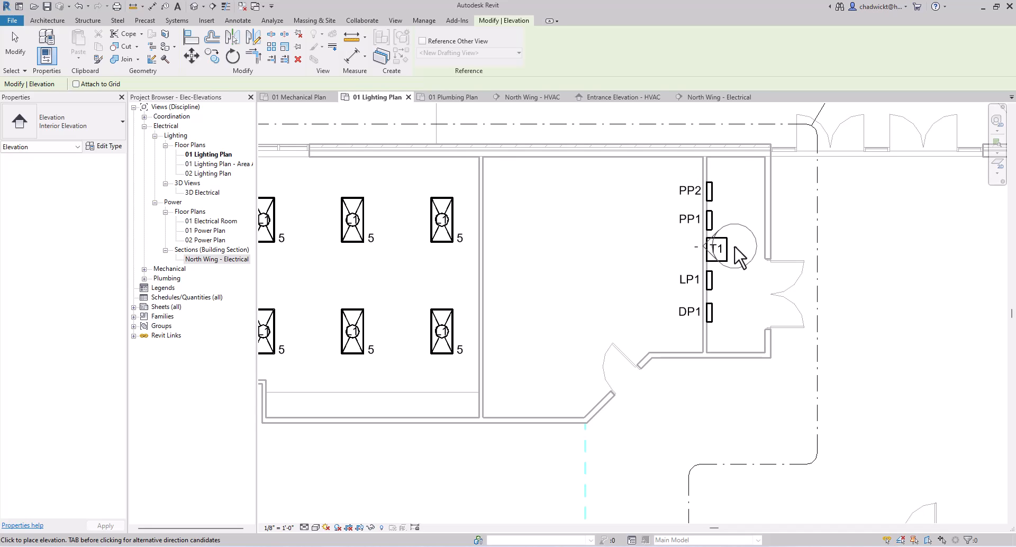
pyautogui.click(735, 247)
pyautogui.press('Escape')
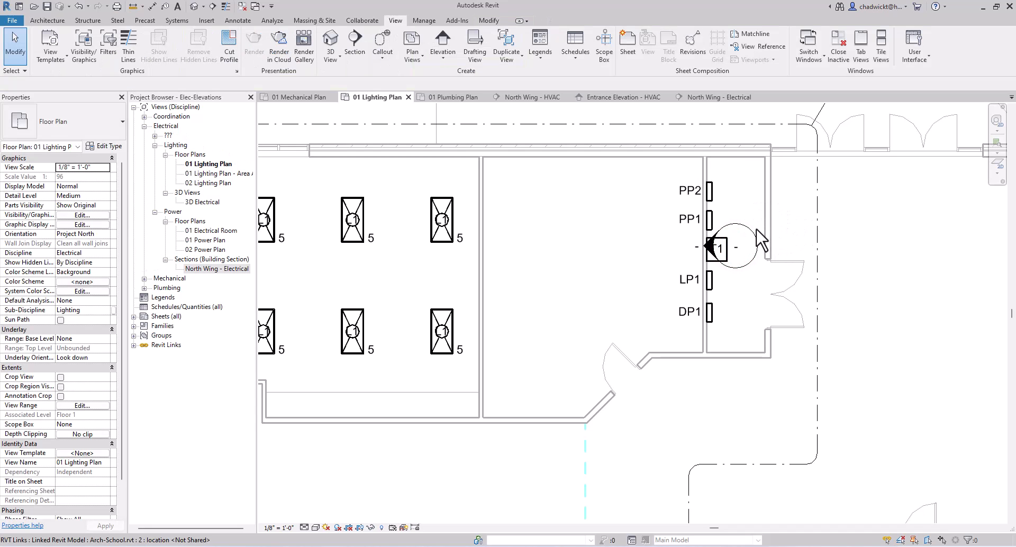
# Add a second, south-facing view to the electrical room's elevation marker.
pyautogui.click(757, 244)
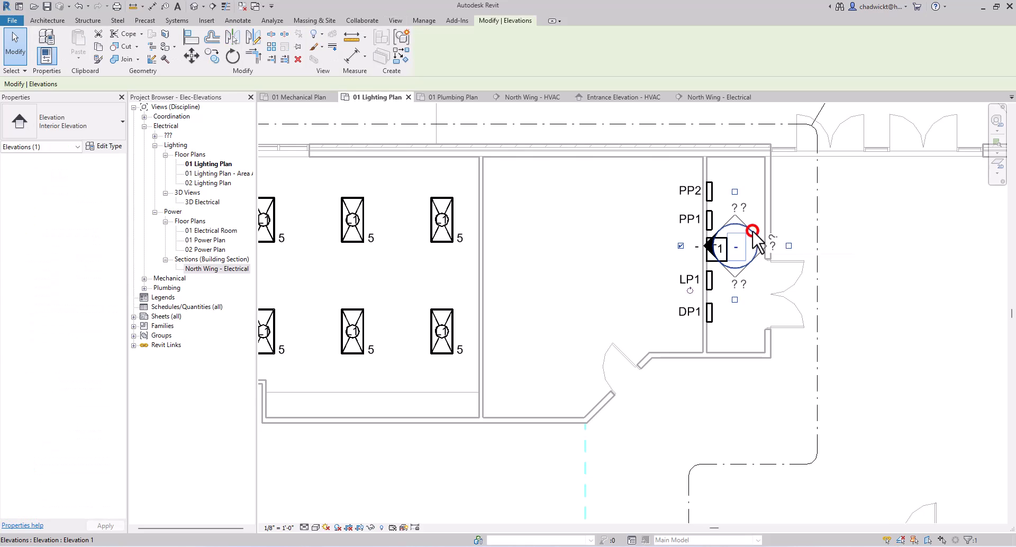
pyautogui.click(734, 299)
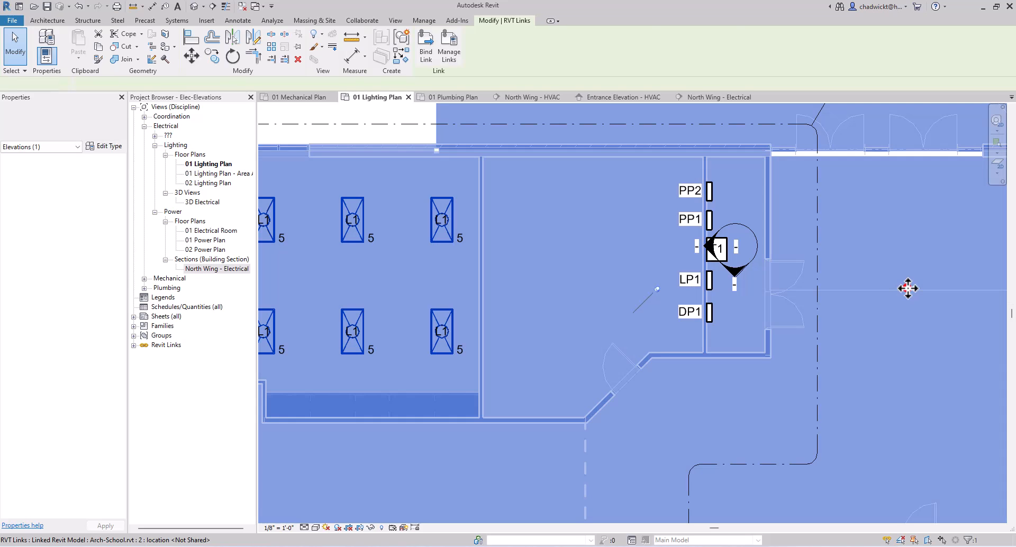
pyautogui.click(907, 288)
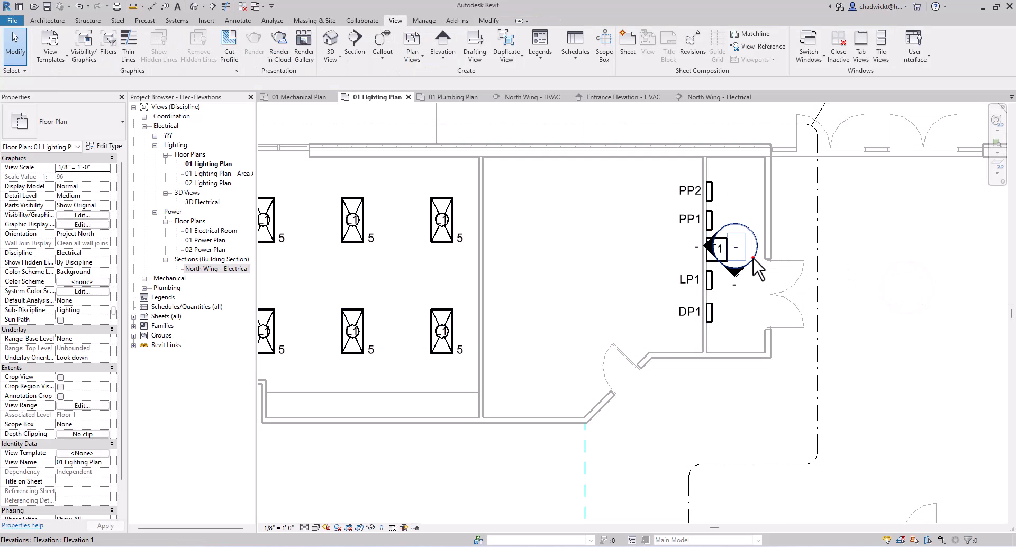
# Examine the elevation marker by selecting its circular body and its south-facing arrow separately.
pyautogui.click(754, 258)
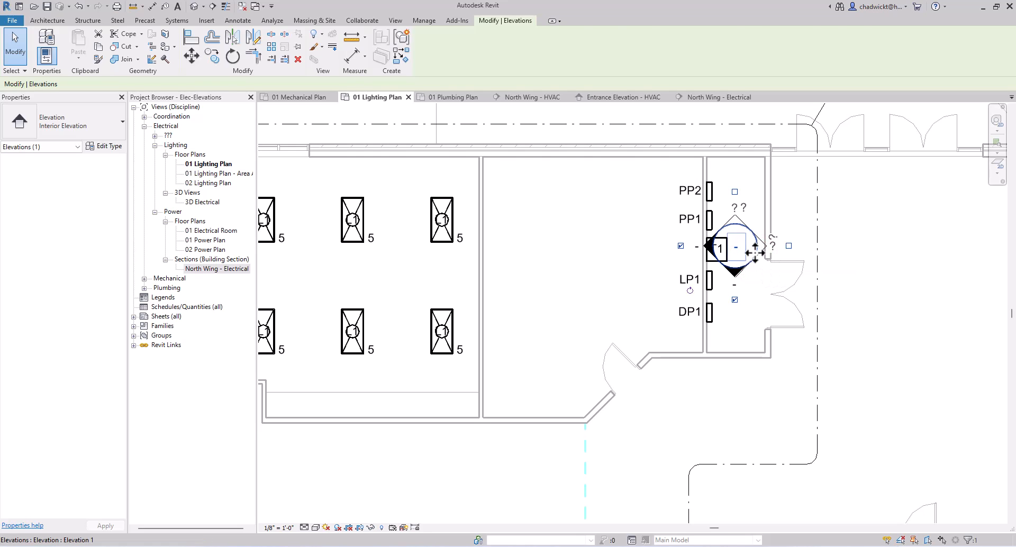
pyautogui.click(857, 262)
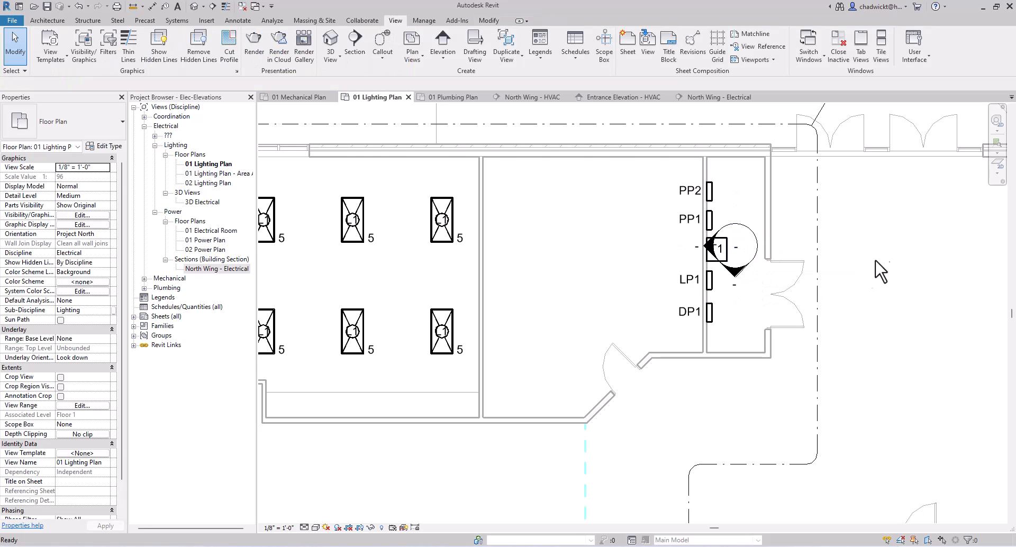
pyautogui.click(729, 272)
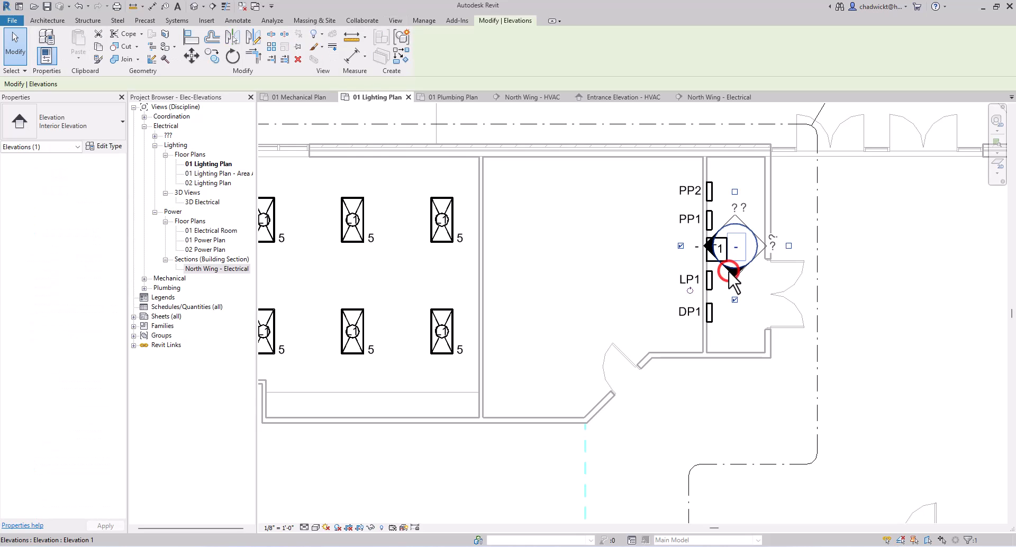
pyautogui.click(769, 276)
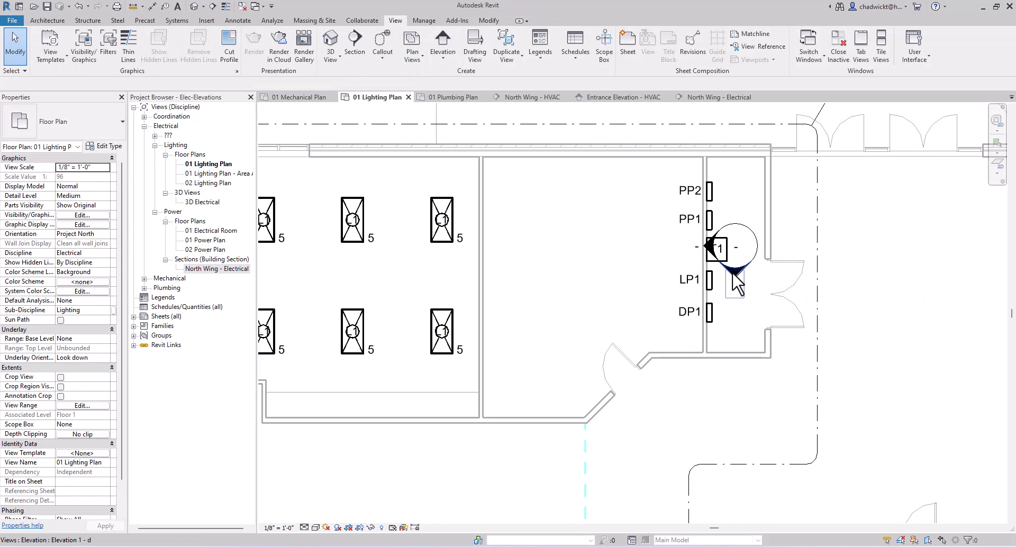
pyautogui.click(733, 274)
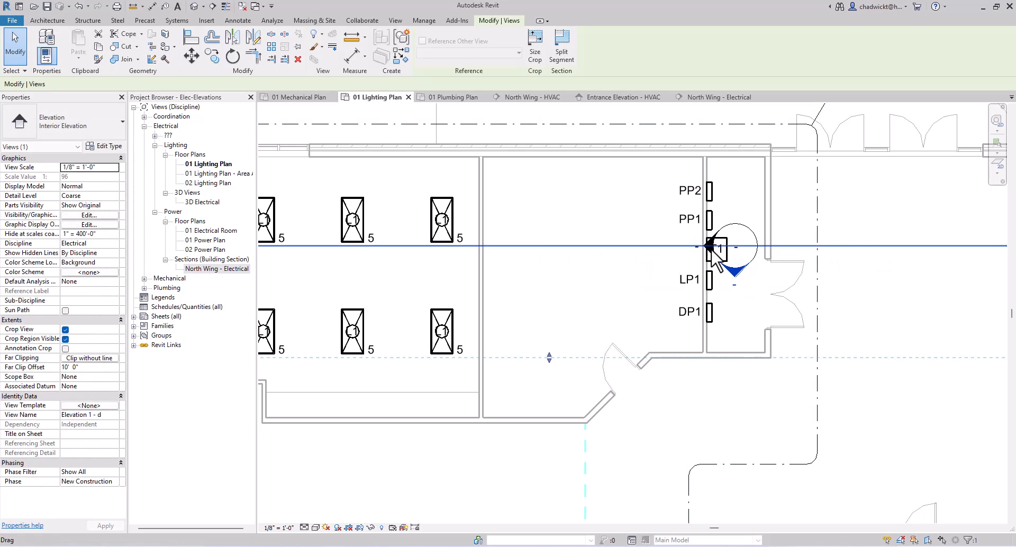
pyautogui.click(757, 299)
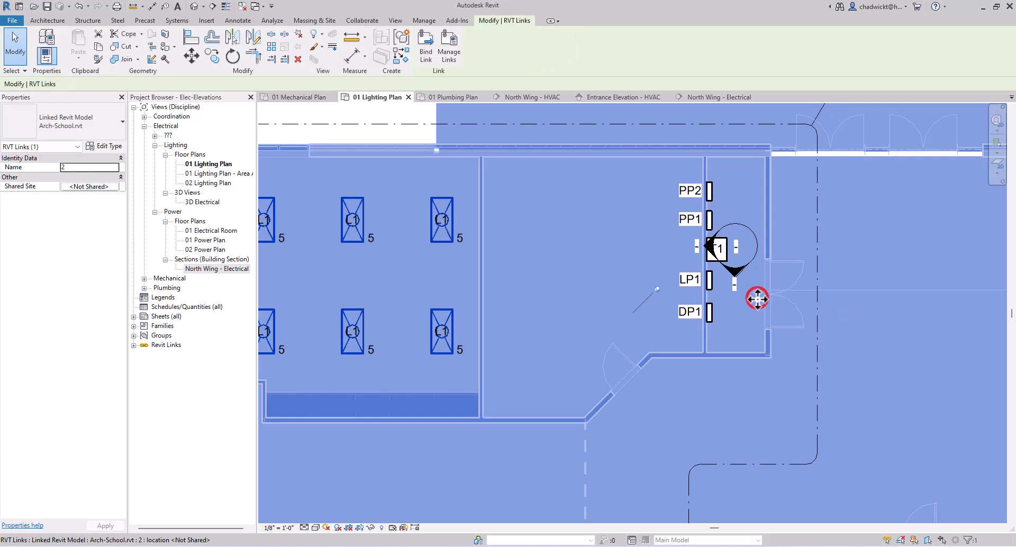
pyautogui.click(777, 262)
pyautogui.scroll(-1, 776, 262)
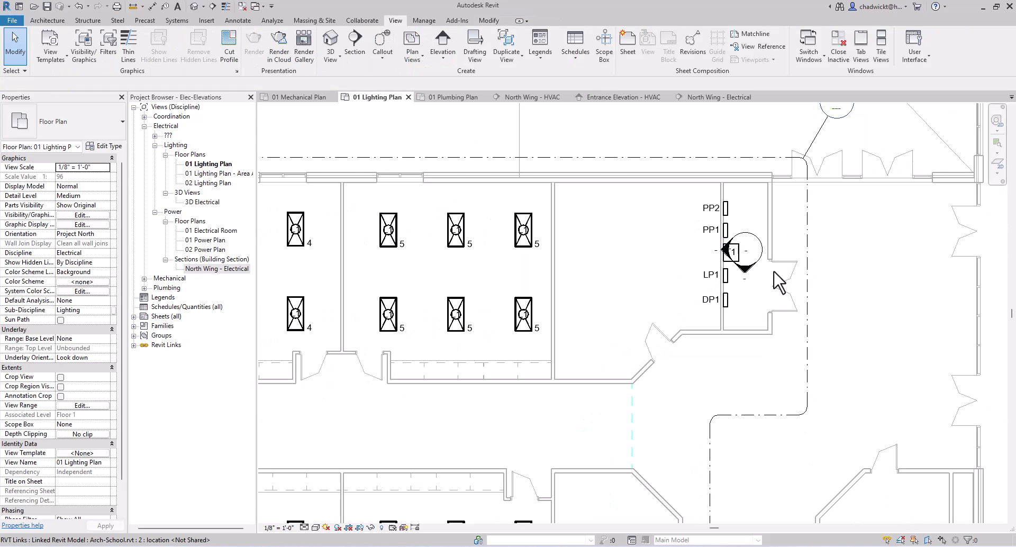
# Open the marker's south-facing elevation and narrow its crop region on both sides to the width of the electrical room.
pyautogui.click(747, 272)
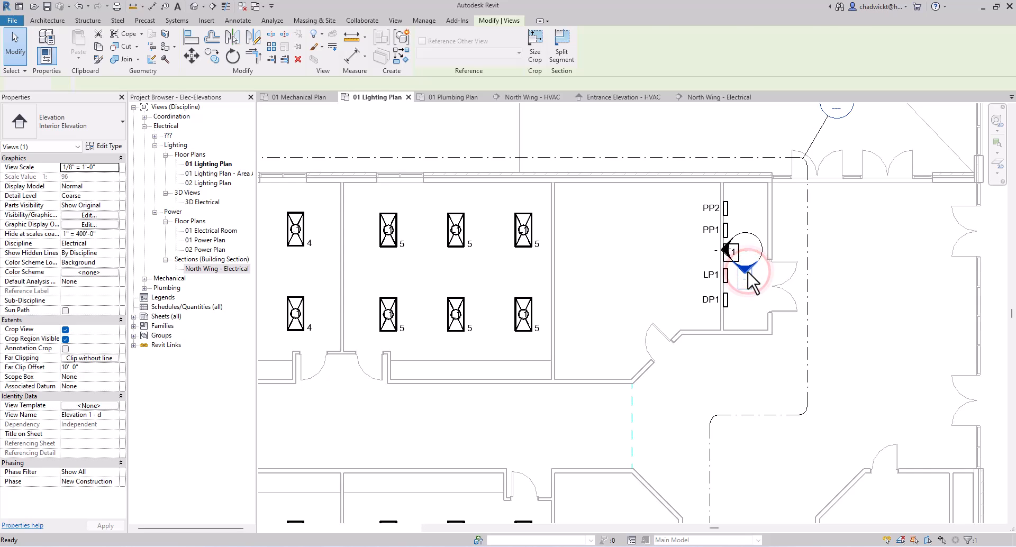
pyautogui.doubleClick(746, 271)
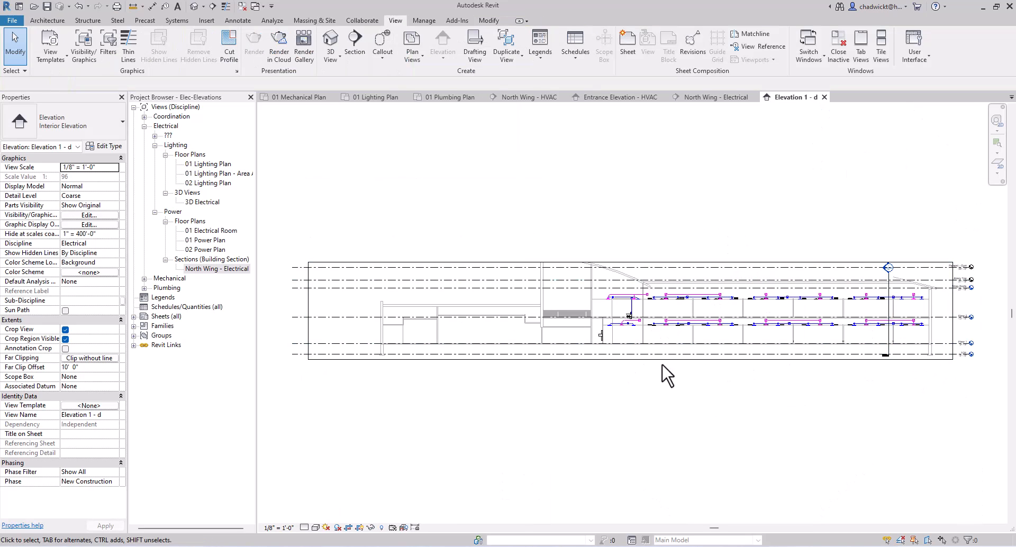
pyautogui.click(309, 309)
pyautogui.click(309, 313)
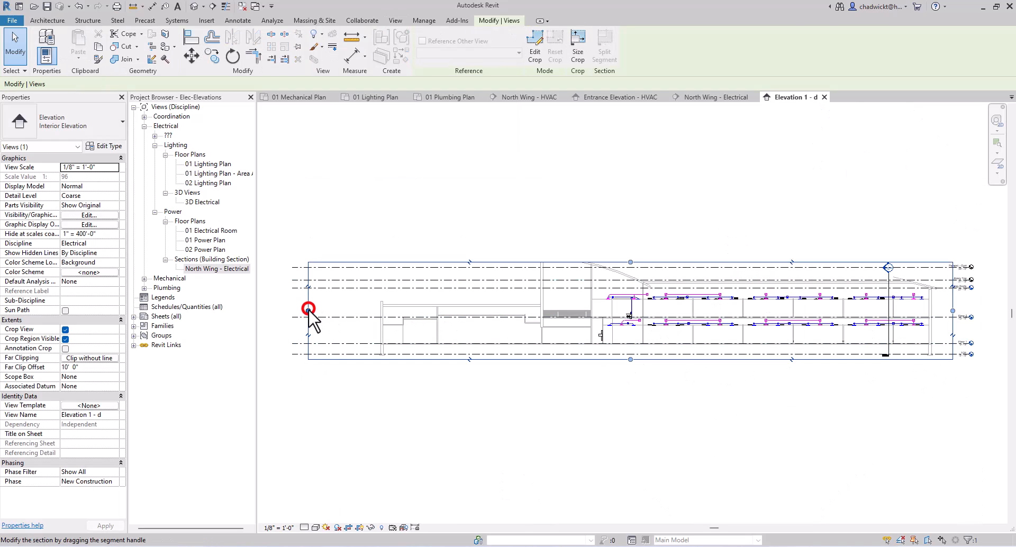
pyautogui.moveTo(582, 333); pyautogui.dragTo(590, 333)
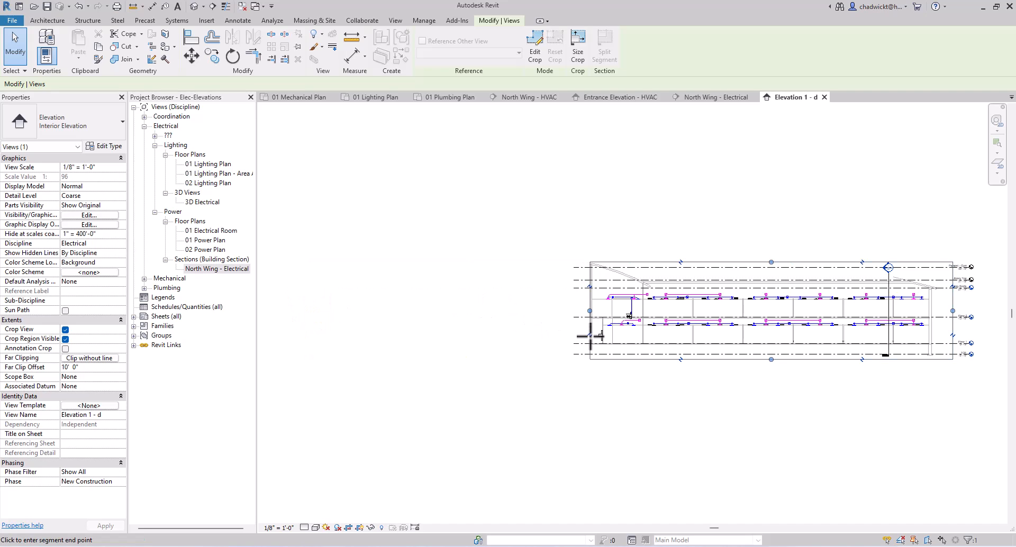
pyautogui.click(952, 311)
pyautogui.click(610, 305)
pyautogui.scroll(5, 597, 267)
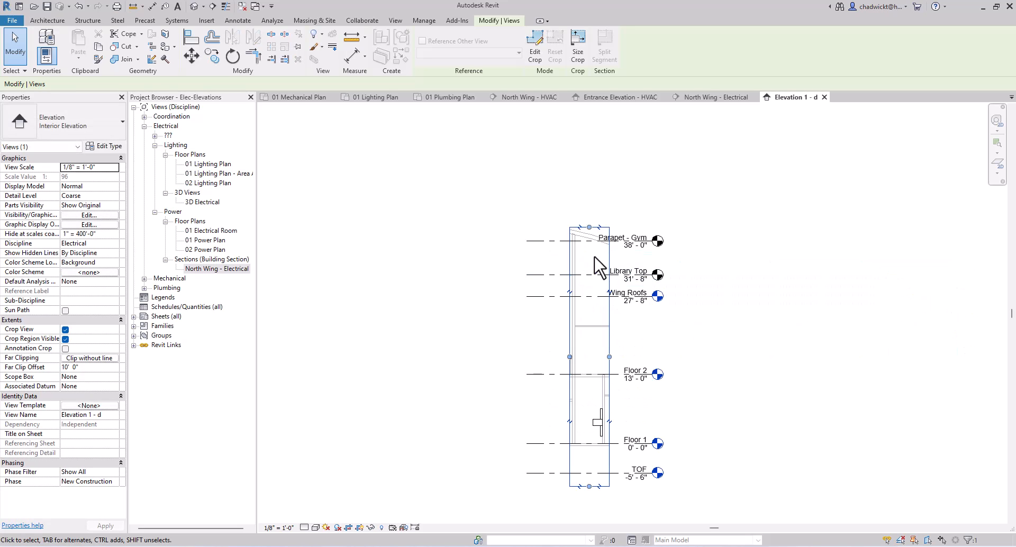
# Reduce the elevation's crop height so it runs from just below Floor 1 to just above Floor 2.
pyautogui.click(588, 227)
pyautogui.click(582, 369)
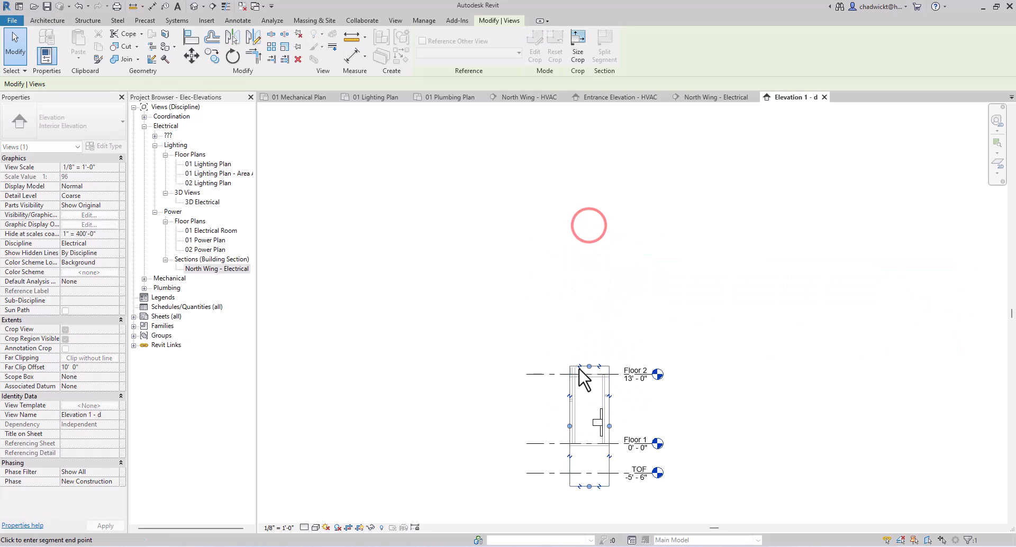
pyautogui.click(589, 486)
pyautogui.moveTo(585, 452); pyautogui.dragTo(585, 449)
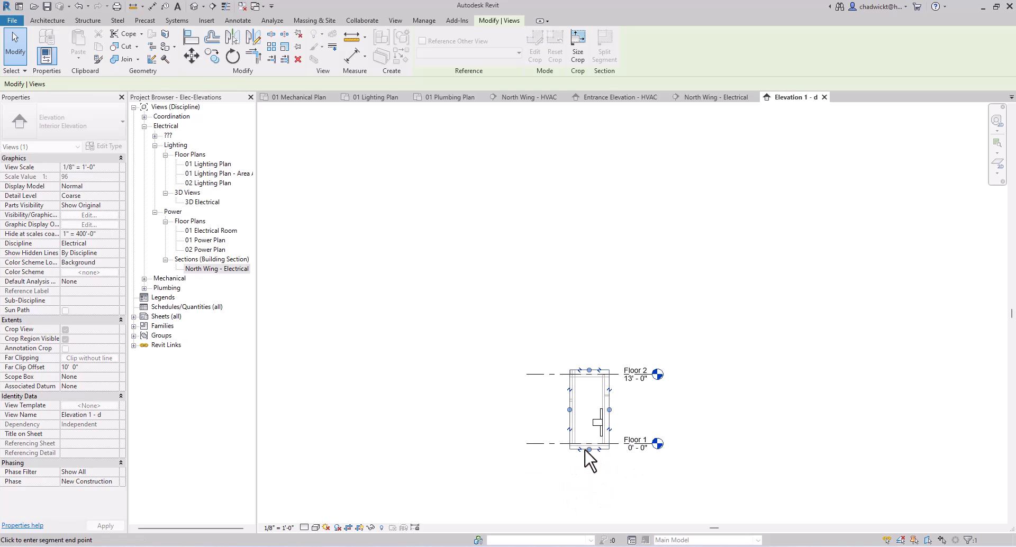
pyautogui.click(649, 414)
pyautogui.scroll(3, 651, 411)
pyautogui.moveTo(652, 411); pyautogui.dragTo(681, 378, button='middle')
pyautogui.click(761, 385)
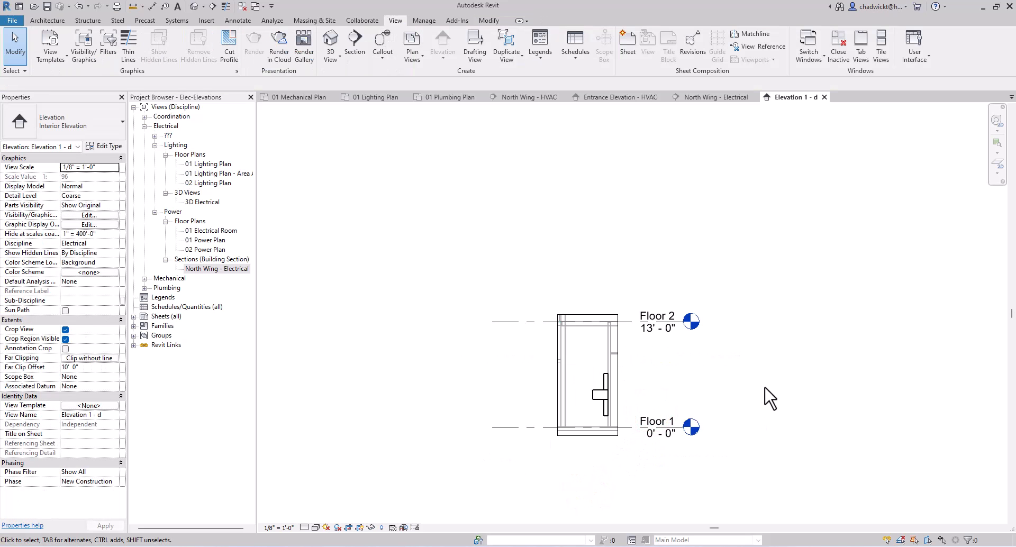
# Hide the levels category in the south-facing electrical room elevation, using the Floor 2 level line.
pyautogui.click(530, 321)
pyautogui.press('v')
pyautogui.press('h')
pyautogui.click(756, 379)
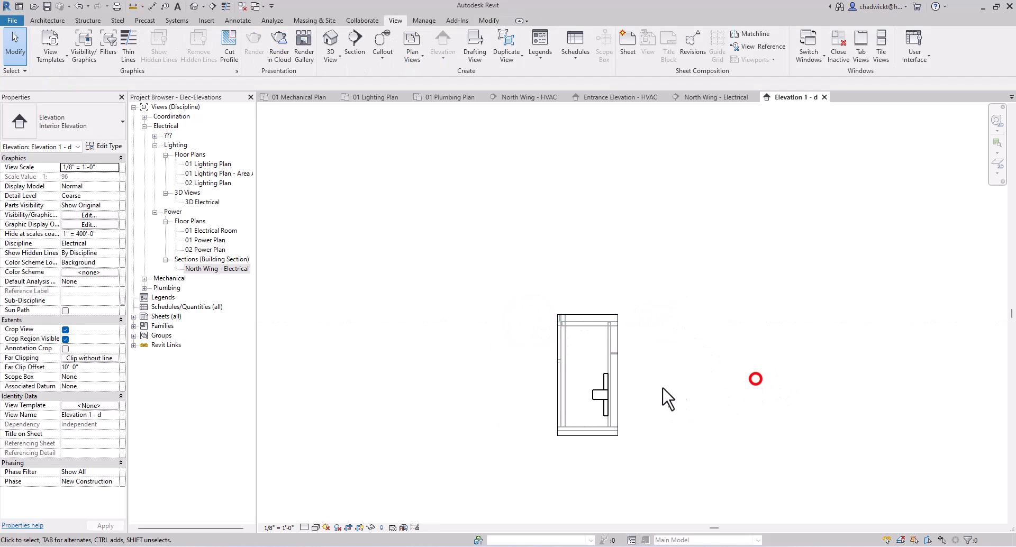
# Open the electrical room marker's west-facing elevation from the 01 Lighting Plan.
pyautogui.scroll(3, 657, 392)
pyautogui.moveTo(615, 396); pyautogui.dragTo(628, 389, button='middle')
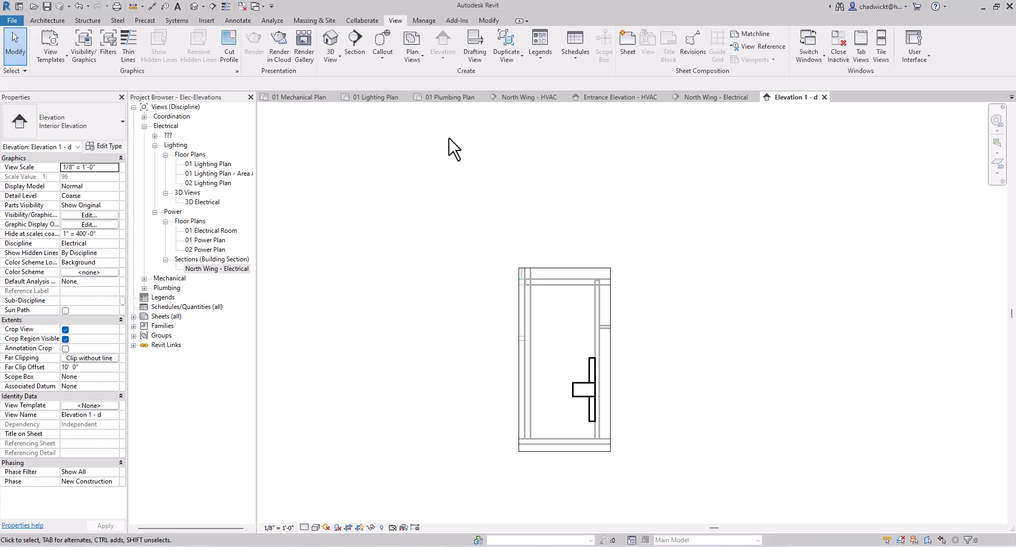
pyautogui.click(365, 95)
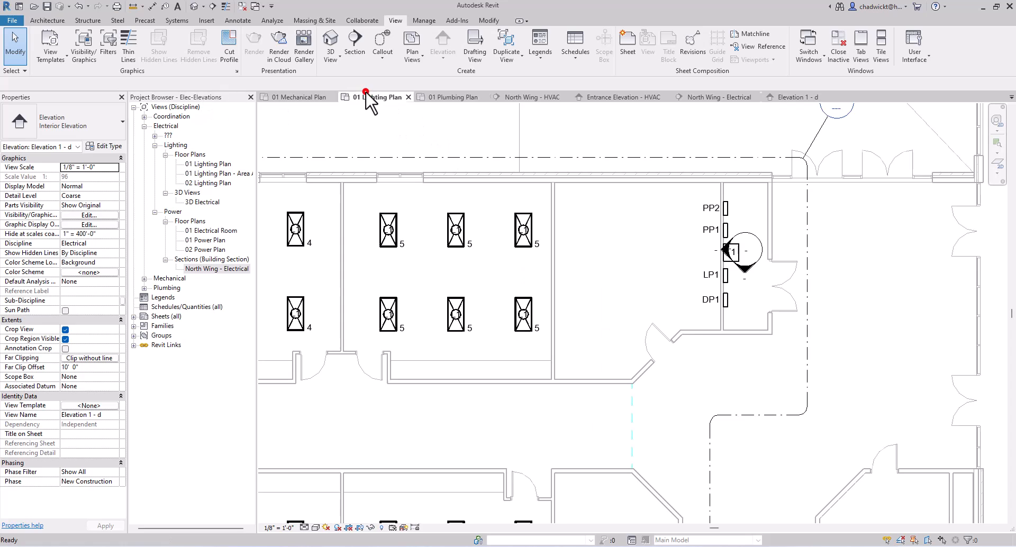
pyautogui.doubleClick(725, 251)
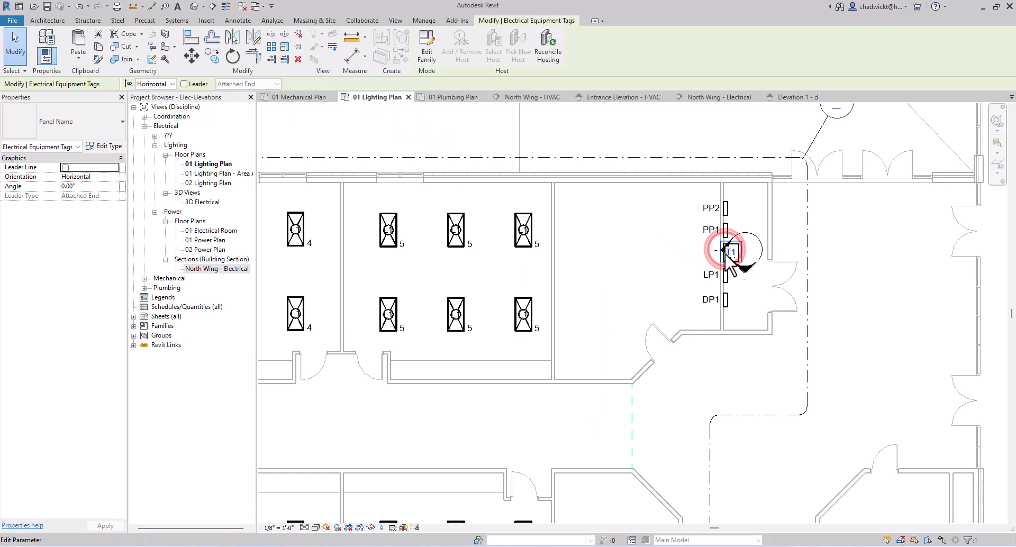
pyautogui.press('Escape')
pyautogui.scroll(3, 726, 253)
pyautogui.scroll(2, 729, 256)
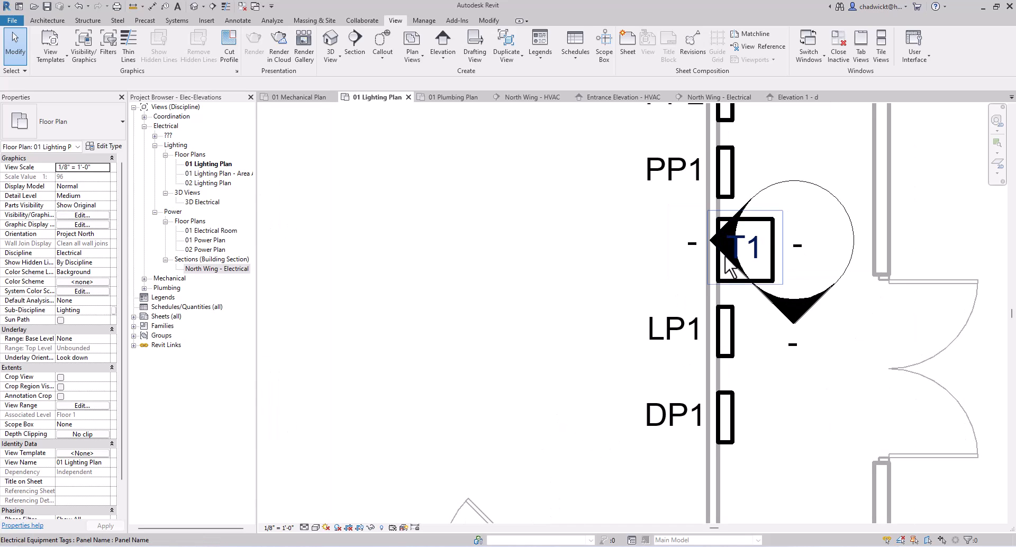
pyautogui.click(710, 240)
pyautogui.doubleClick(710, 240)
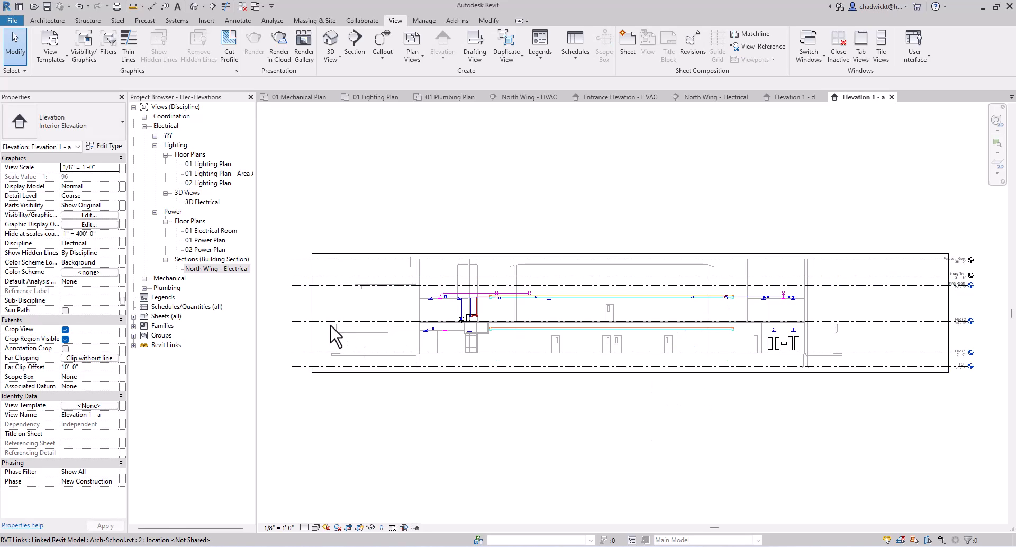
# Narrow the west-facing elevation's crop region on both sides to the width of the electrical room.
pyautogui.click(311, 309)
pyautogui.click(311, 309)
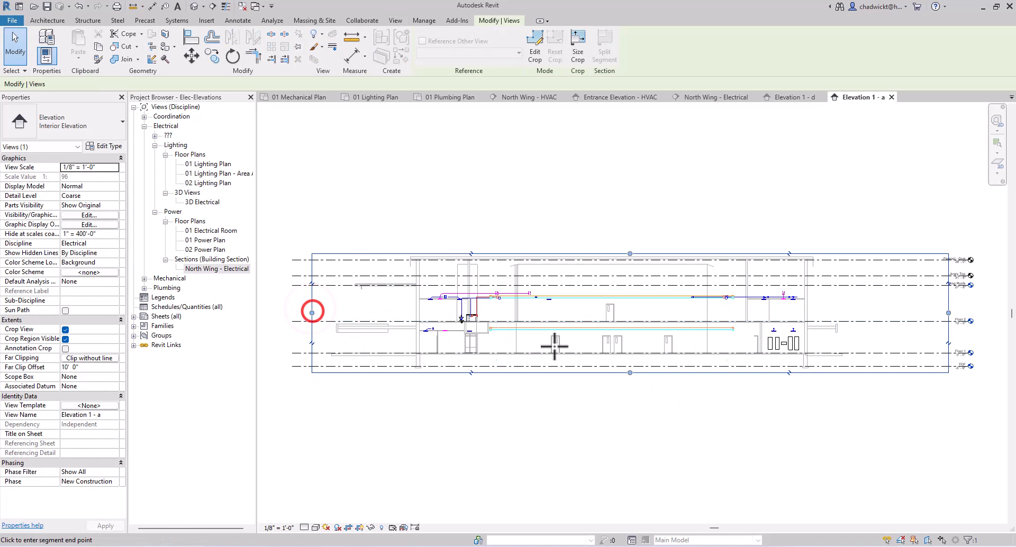
pyautogui.click(758, 336)
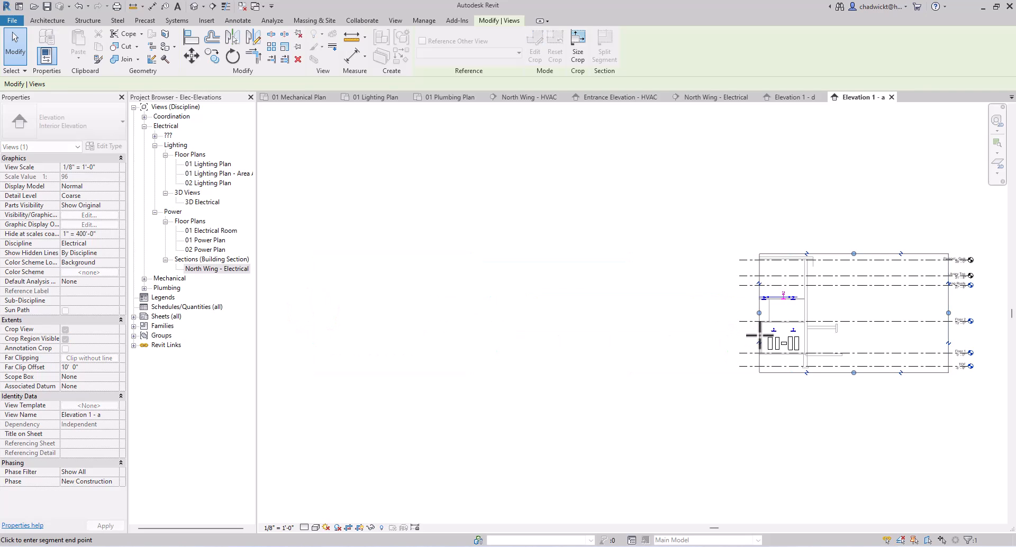
pyautogui.click(948, 312)
pyautogui.click(810, 312)
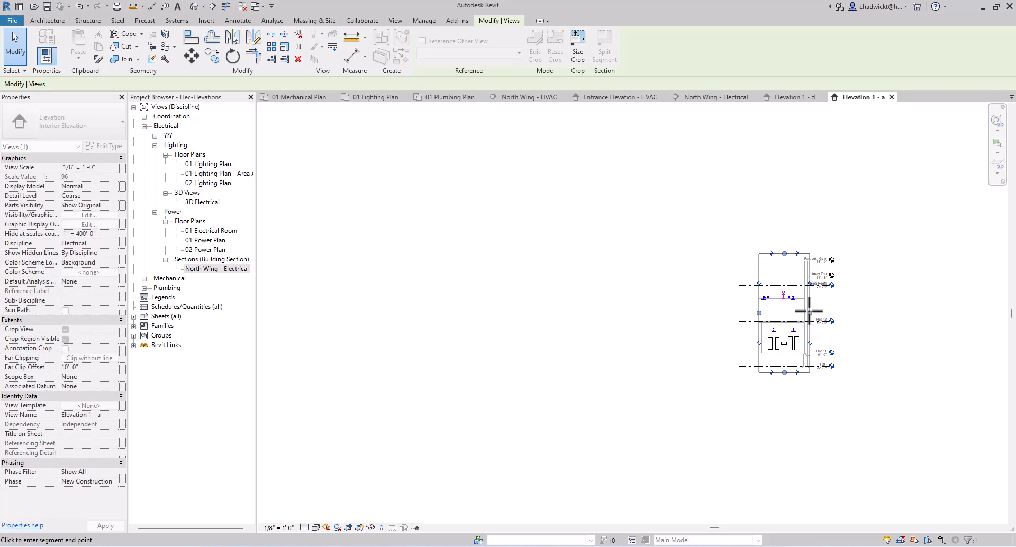
# Reduce the west-facing elevation's crop height so it runs from just above Floor 2 to just below Floor 1.
pyautogui.moveTo(784, 254); pyautogui.dragTo(786, 321)
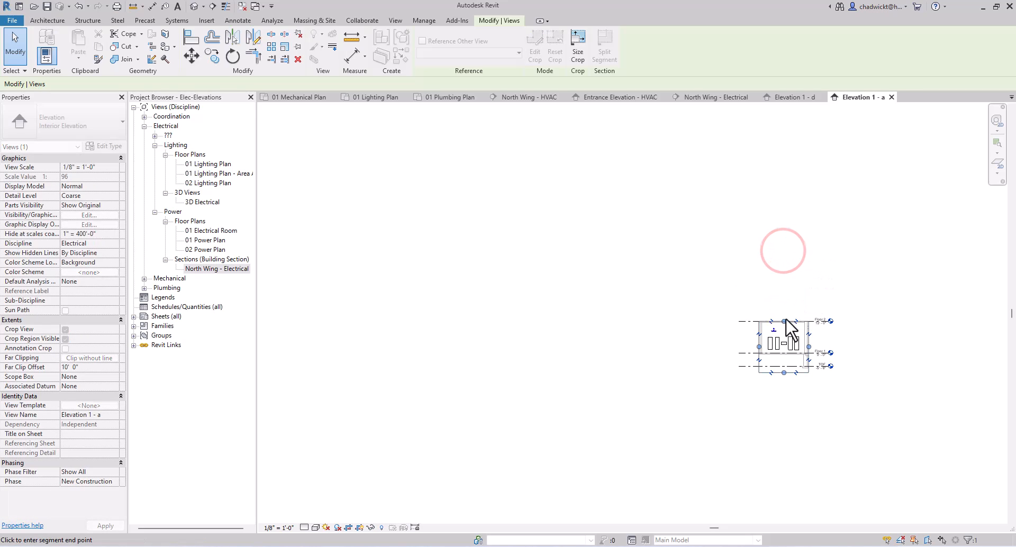
pyautogui.click(784, 373)
pyautogui.moveTo(784, 356); pyautogui.dragTo(785, 357)
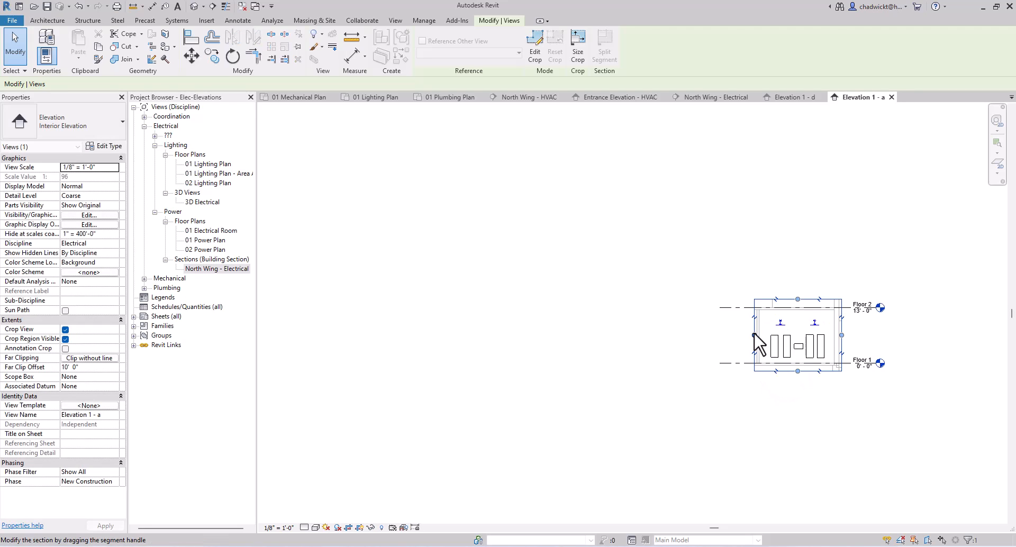
# Hide the levels category in the west-facing electrical room elevation, using the Floor 2 level line.
pyautogui.scroll(3, 757, 336)
pyautogui.click(727, 319)
pyautogui.click(726, 296)
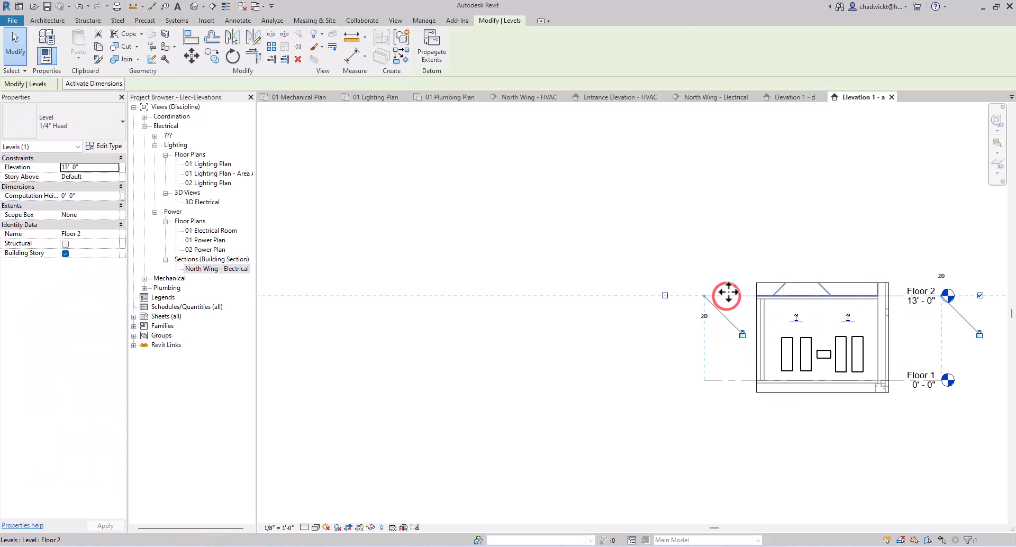
pyautogui.press('v')
pyautogui.press('h')
pyautogui.scroll(2, 755, 344)
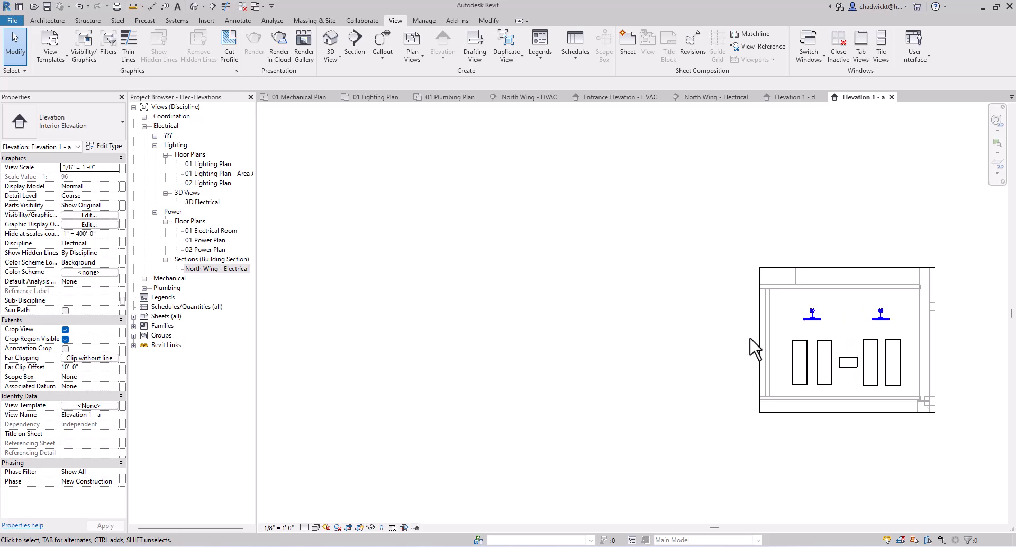
pyautogui.moveTo(755, 345); pyautogui.dragTo(702, 343, button='middle')
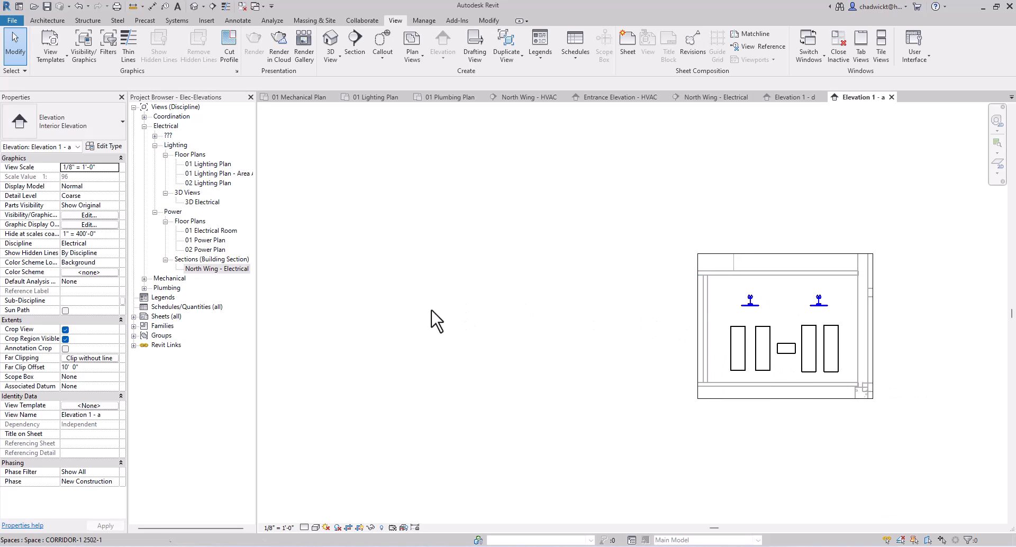
# Apply the Electrical Elevation view template's properties to Elevation 1 - a, found among the unsorted electrical interior elevations.
pyautogui.click(155, 136)
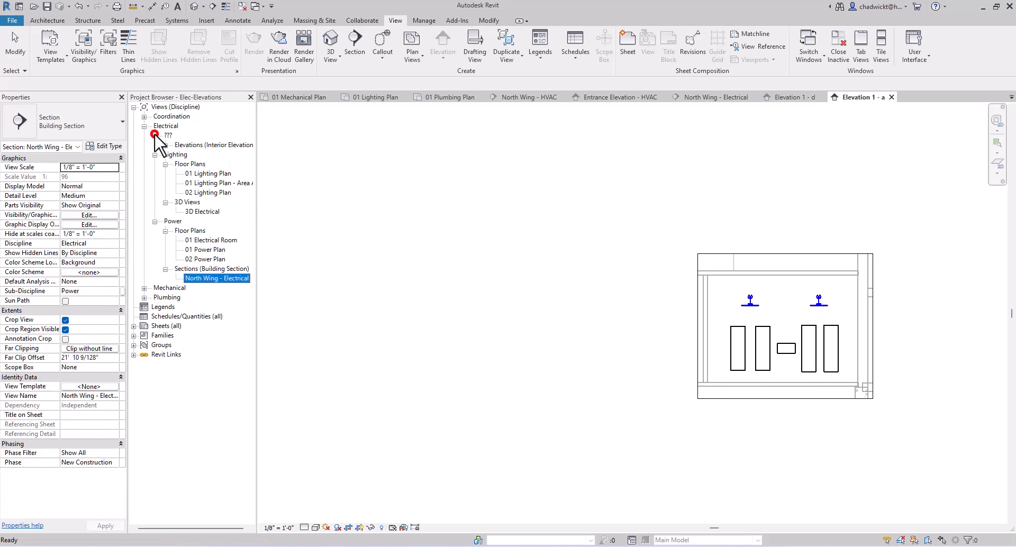
pyautogui.click(165, 145)
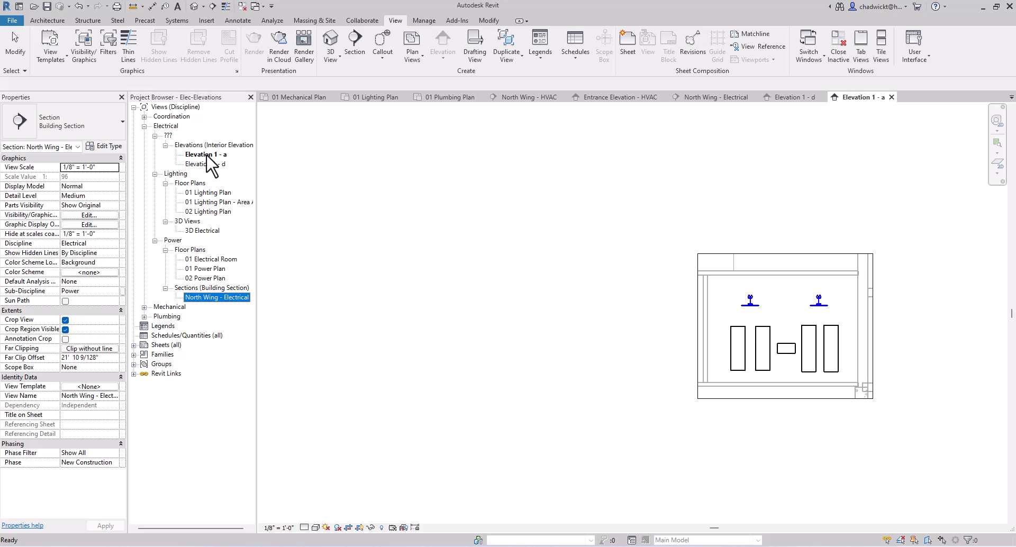
pyautogui.rightClick(209, 155)
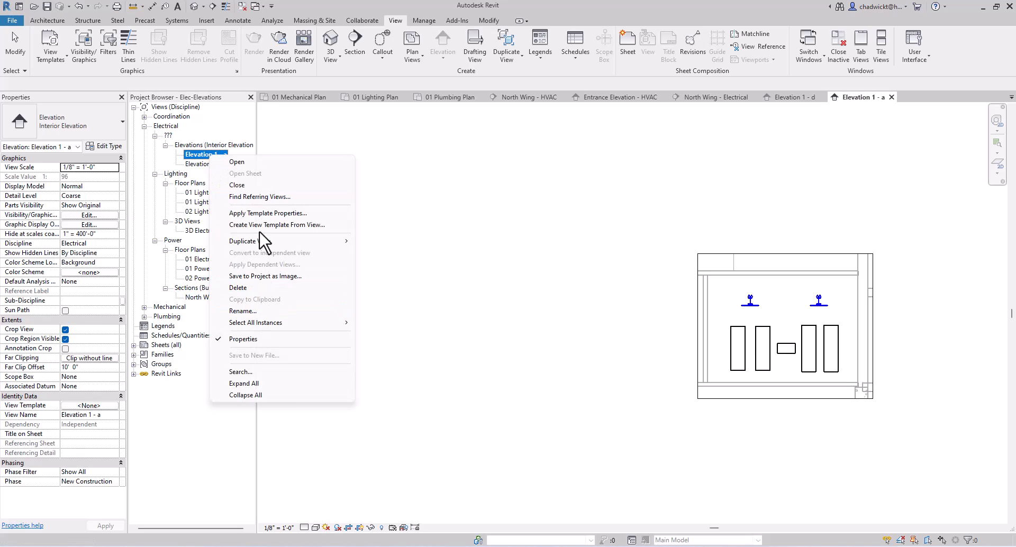
pyautogui.click(264, 214)
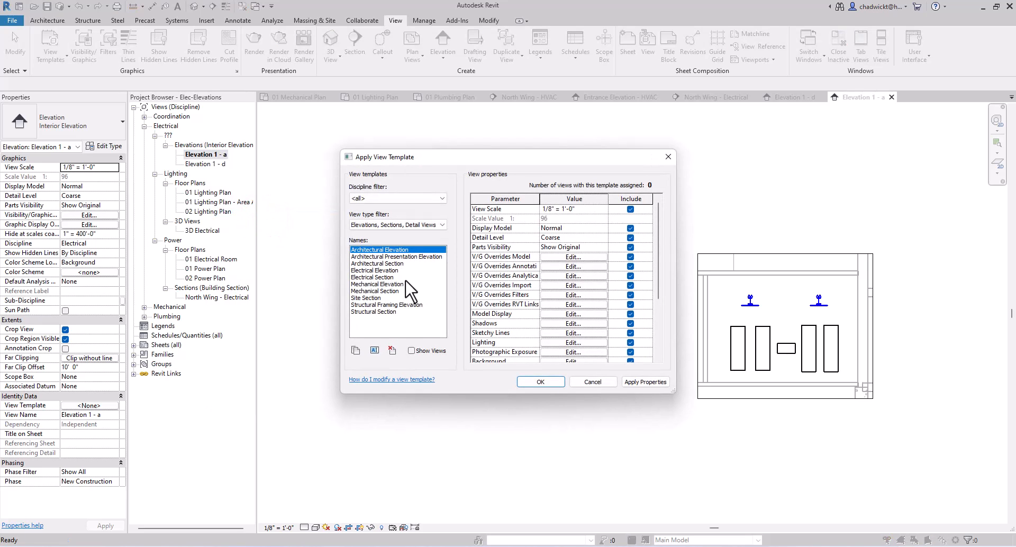
pyautogui.click(375, 269)
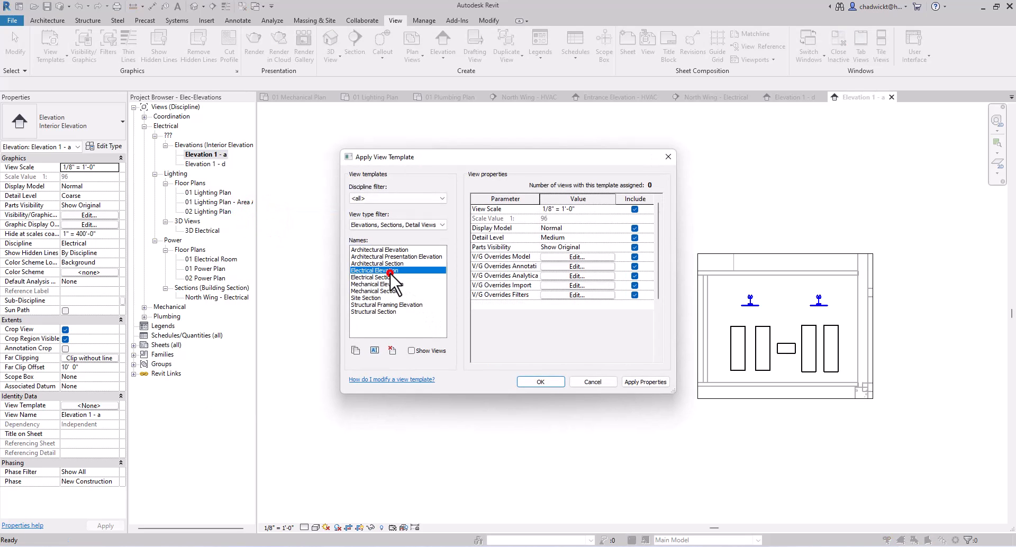
pyautogui.click(534, 382)
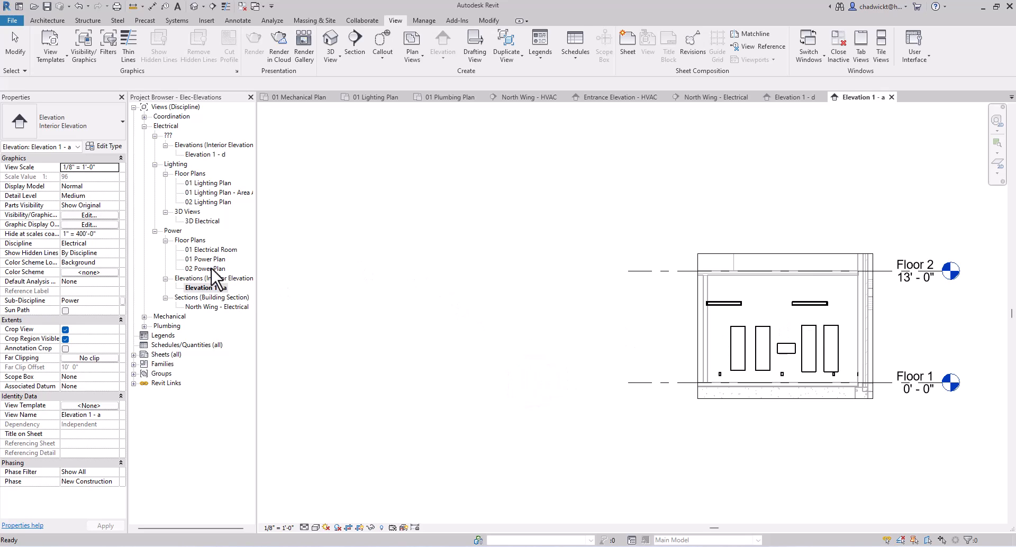
# Apply the Electrical Elevation view template's properties to Elevation 1 - d and open that view.
pyautogui.click(203, 154)
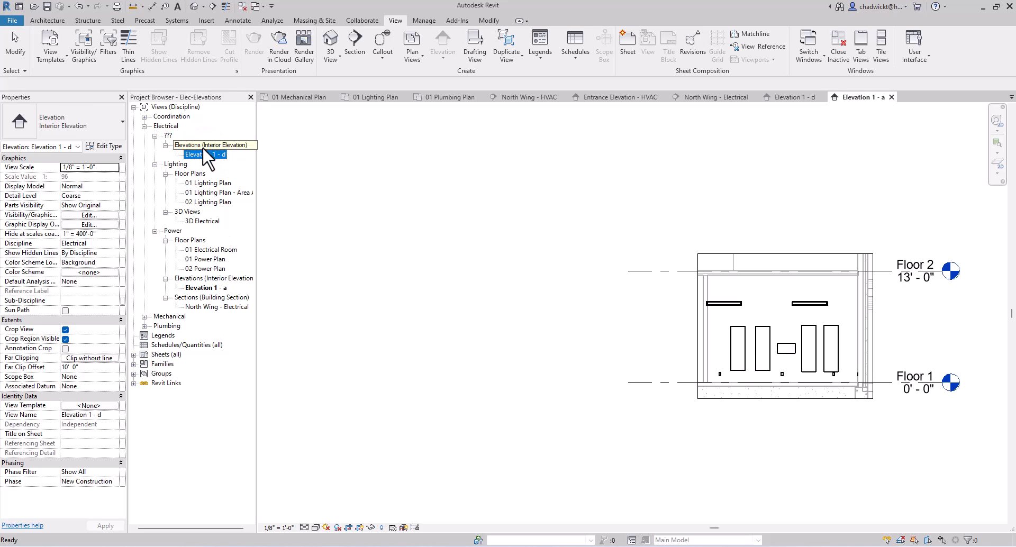
pyautogui.rightClick(204, 154)
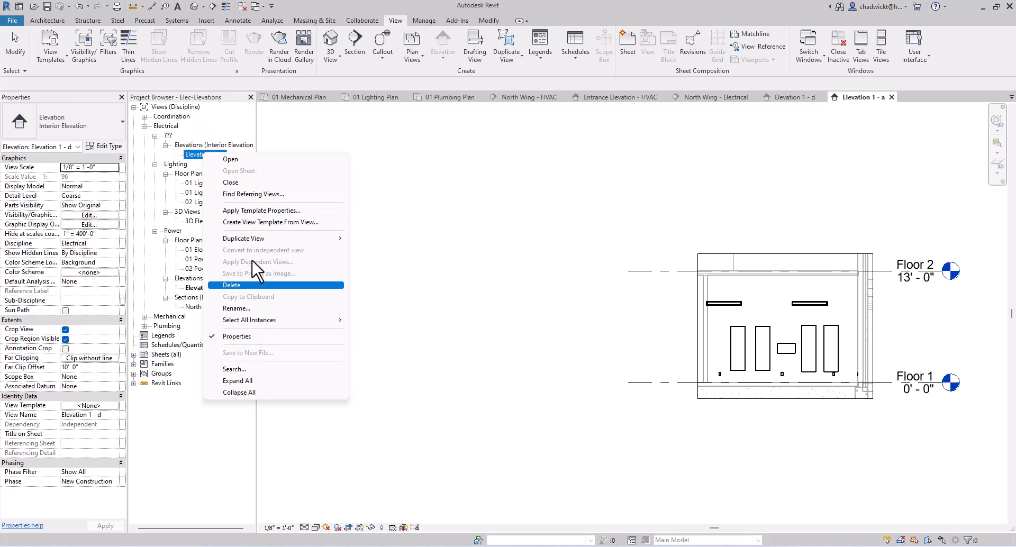
pyautogui.click(241, 210)
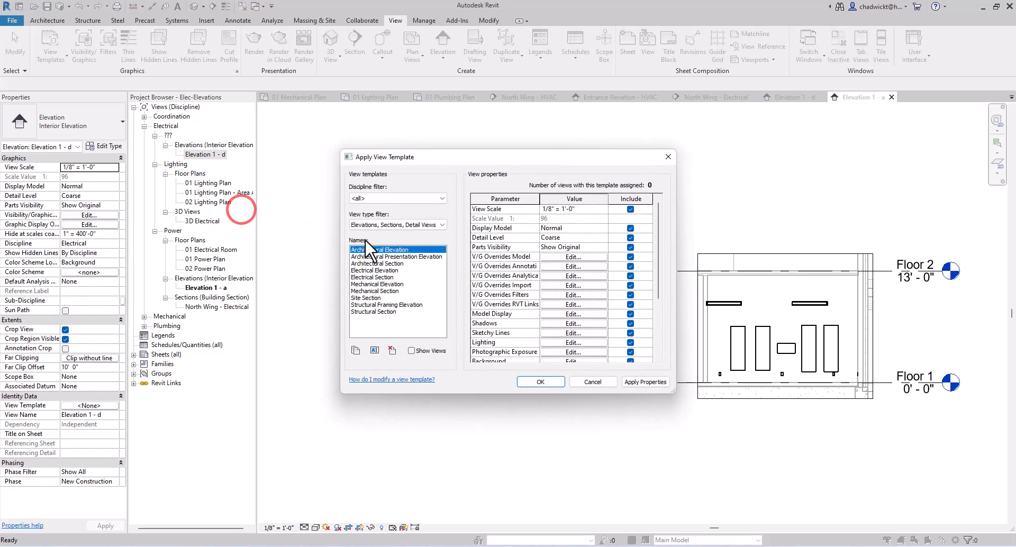
pyautogui.click(374, 270)
pyautogui.click(526, 378)
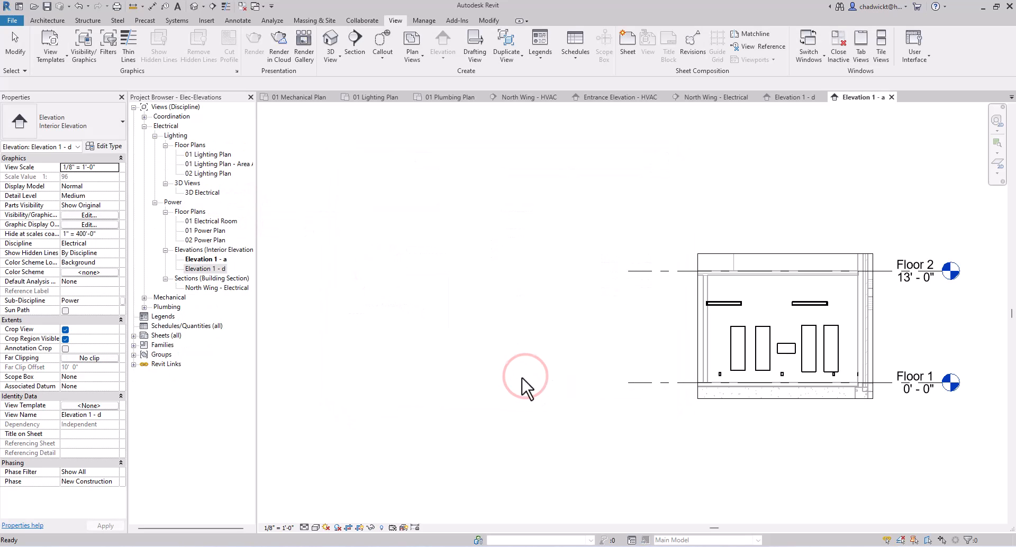
pyautogui.doubleClick(215, 266)
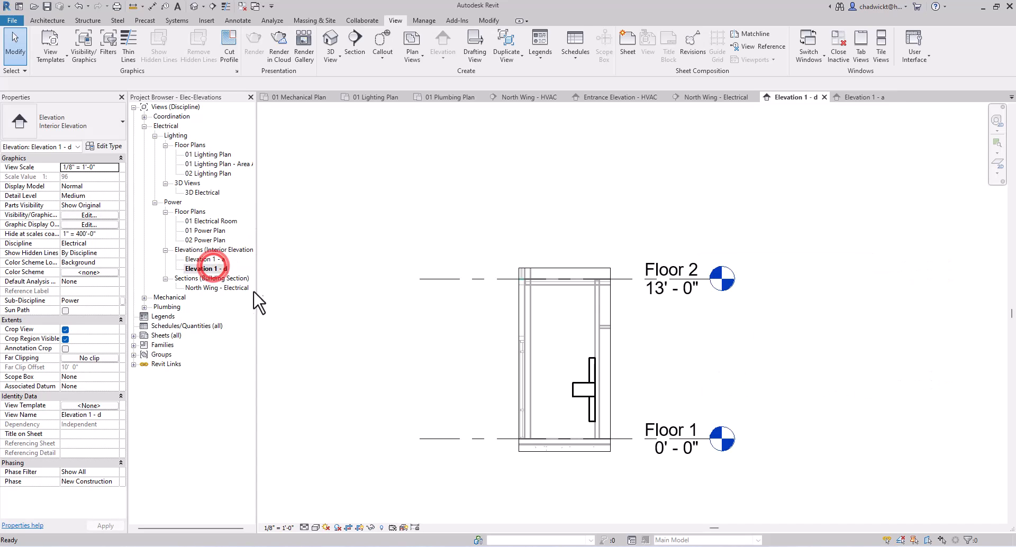
pyautogui.click(287, 299)
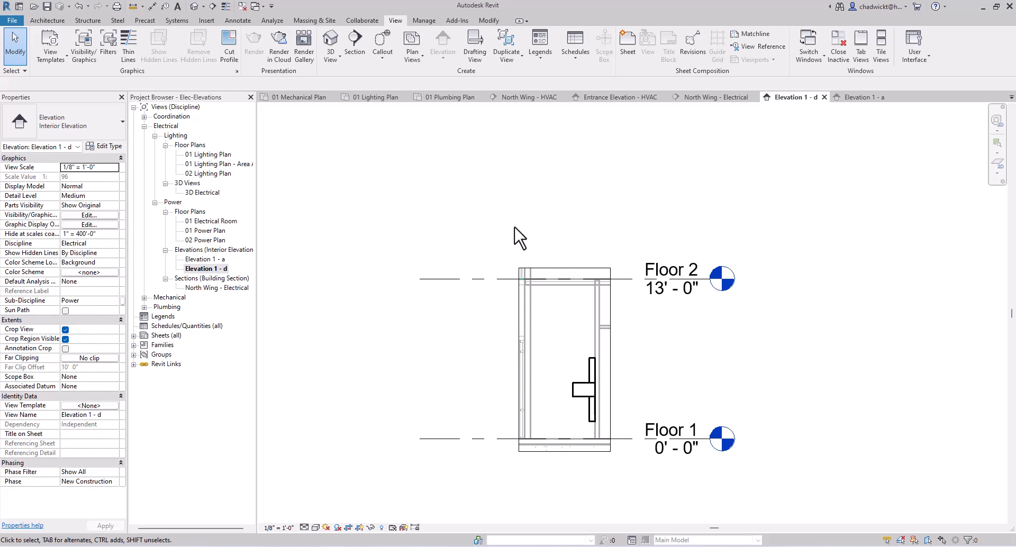
# Draw a vertical building section in the 01 Plumbing Plan from the corridor up through the classroom wall beside a sink.
pyautogui.click(444, 99)
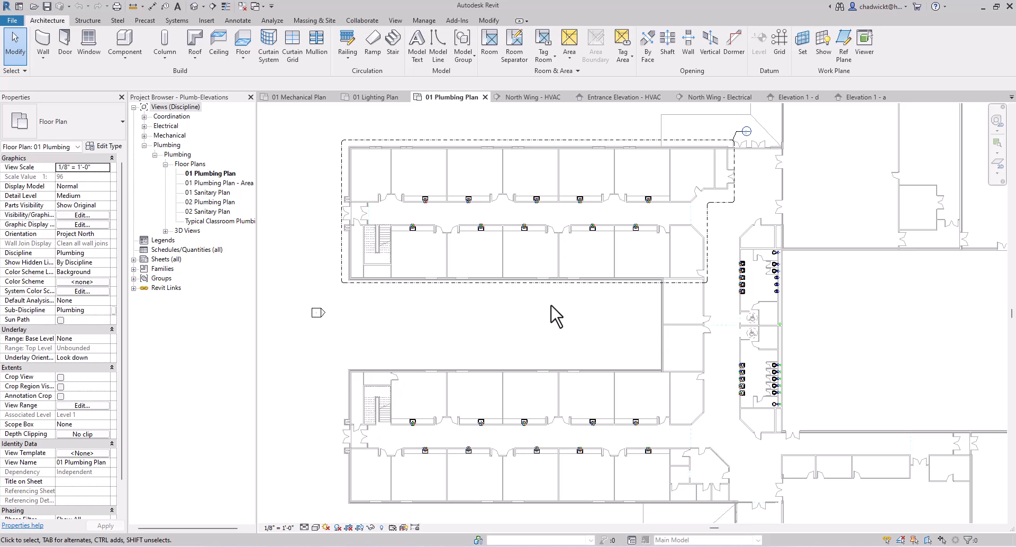
pyautogui.scroll(5, 519, 185)
pyautogui.scroll(2, 554, 257)
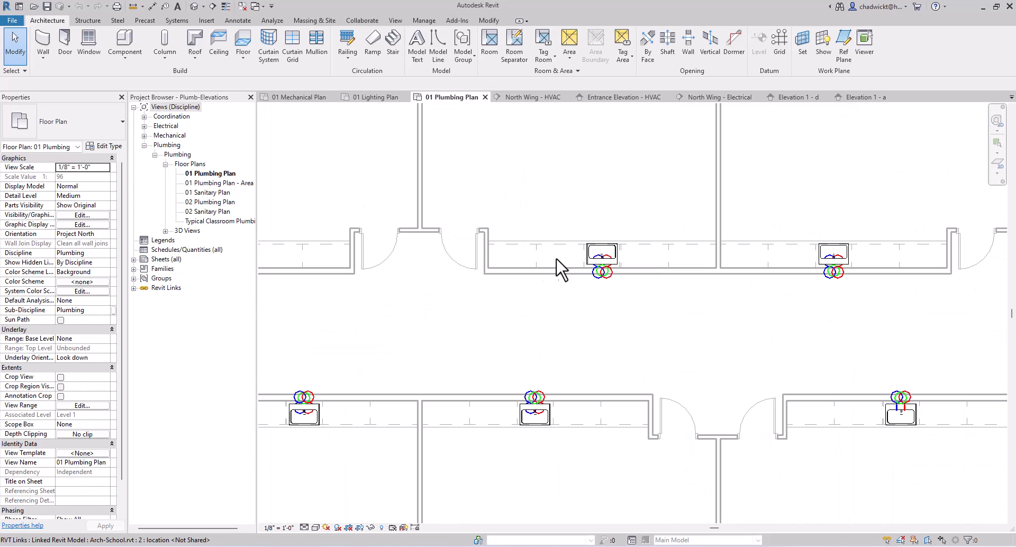
pyautogui.click(212, 7)
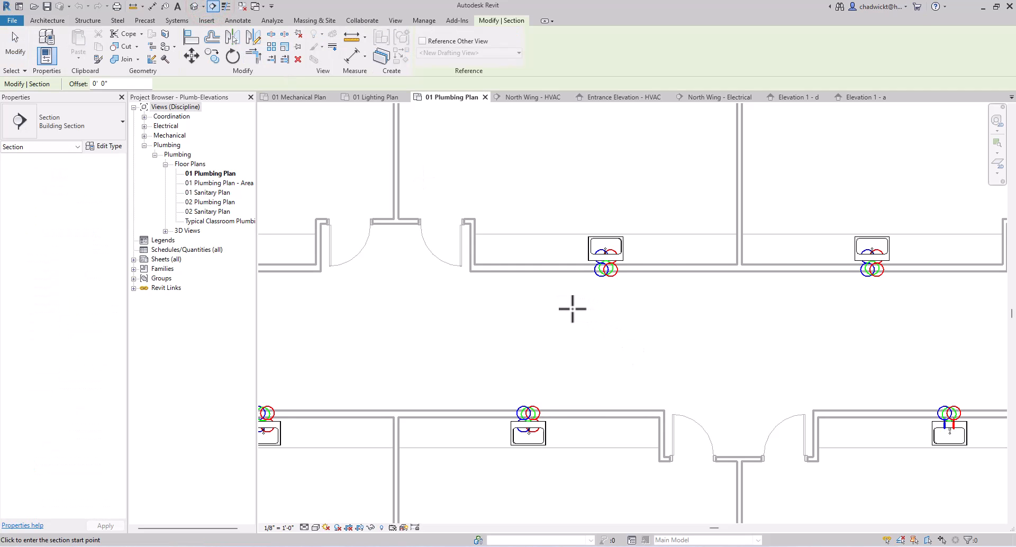
pyautogui.click(572, 308)
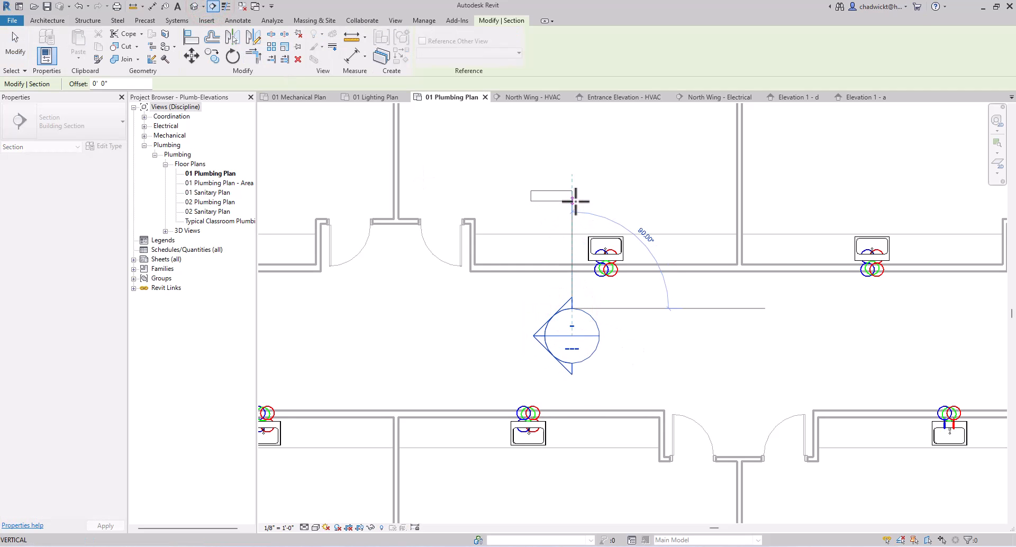
pyautogui.click(575, 201)
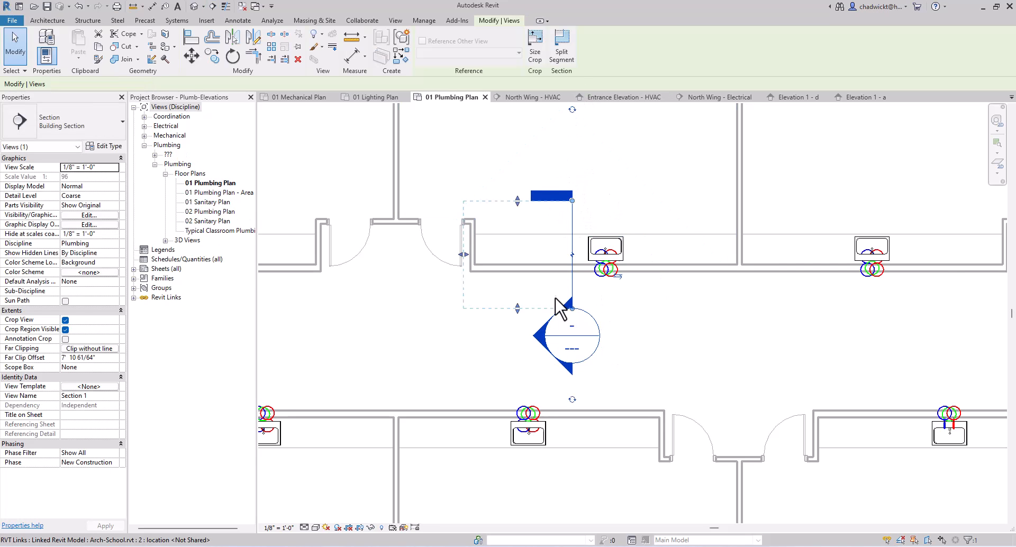
# Flip the new plumbing section so it looks toward the classroom sink, and deselect it.
pyautogui.scroll(-1, 563, 314)
pyautogui.click(573, 290)
pyautogui.click(569, 283)
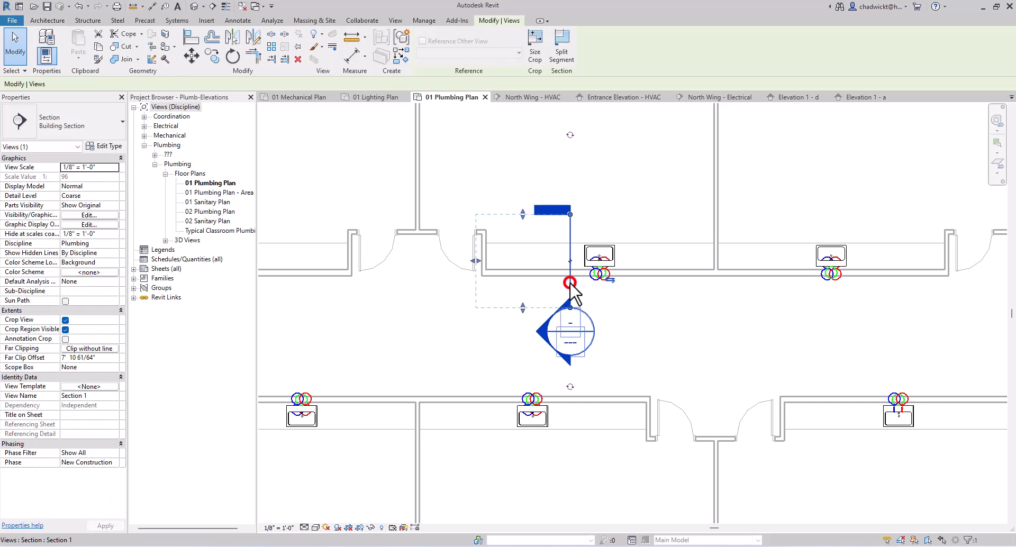
pyautogui.click(609, 279)
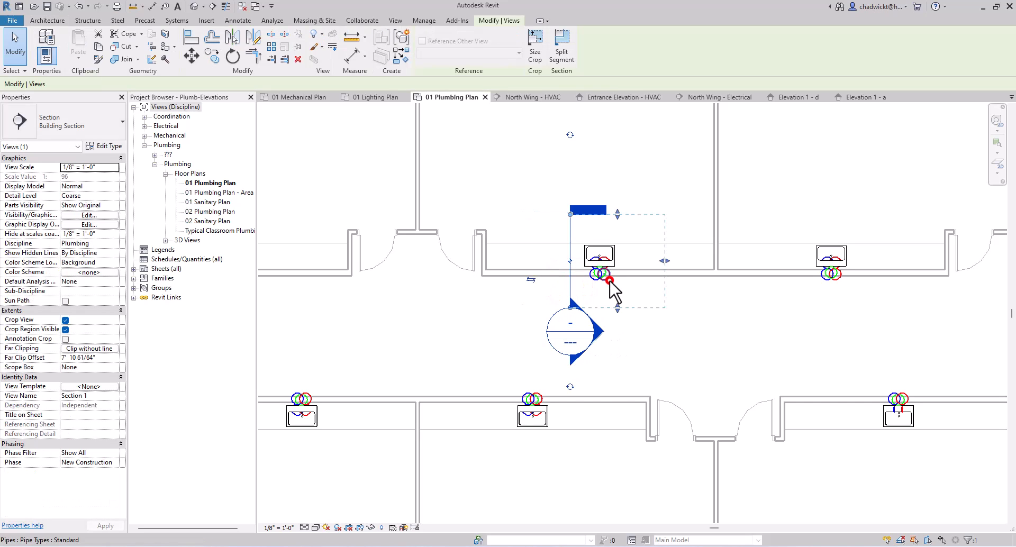
pyautogui.click(679, 330)
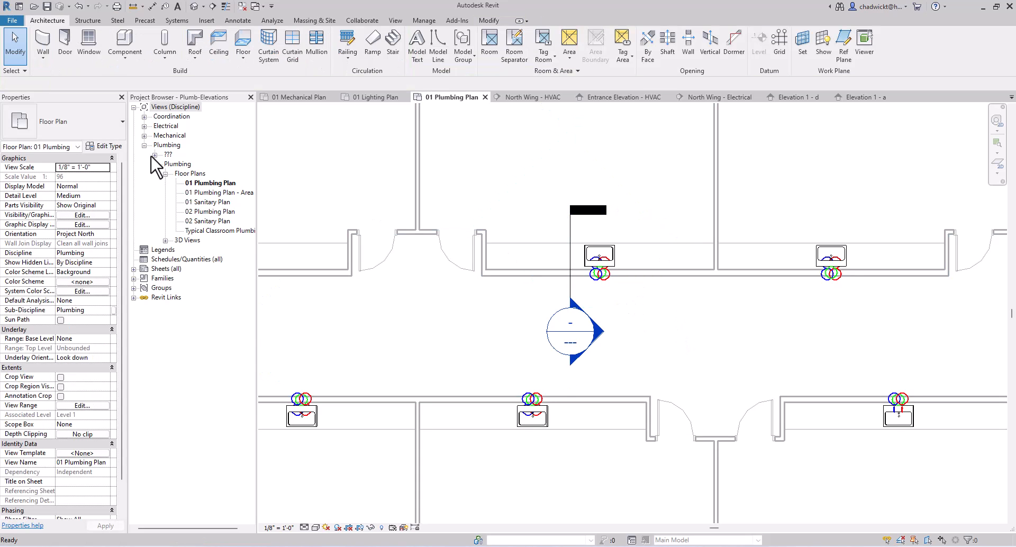
# Rename the new unsorted plumbing building section as TypicalClassroom Plumbing.
pyautogui.click(155, 155)
pyautogui.click(165, 164)
pyautogui.click(196, 174)
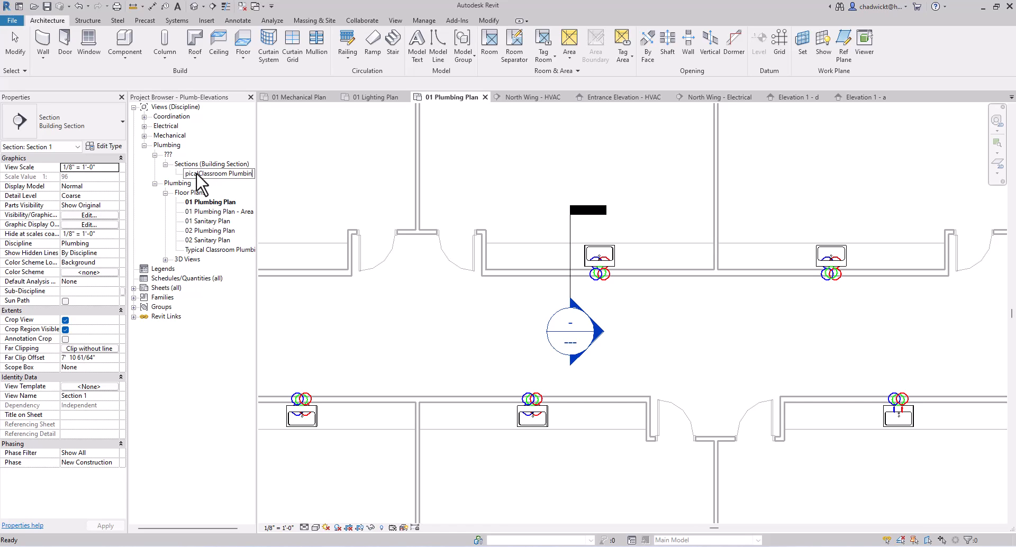
pyautogui.press('Return')
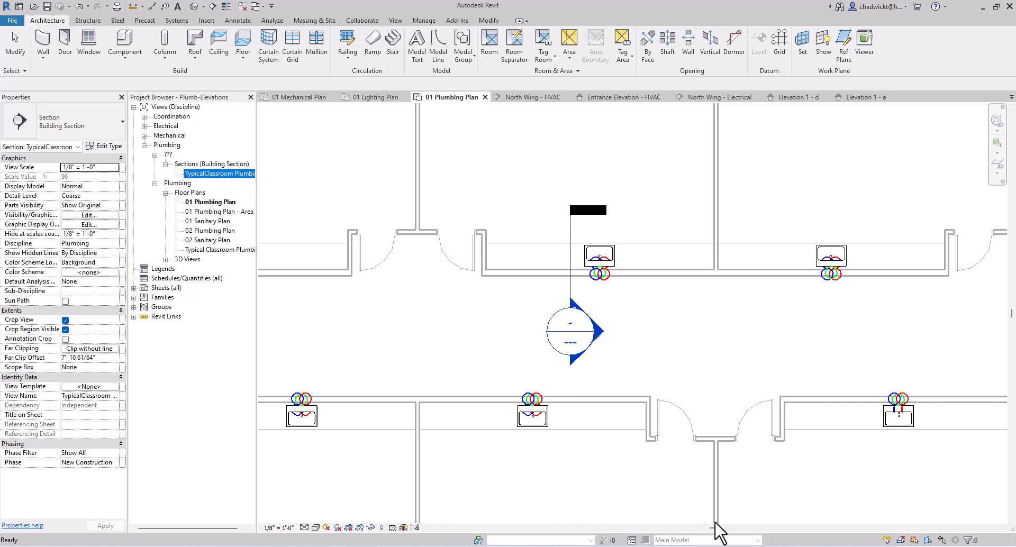
# Apply the Plumbing Section view template's properties to the TypicalClassroom Plumbing section, then clear the selection in the 01 Plumbing Plan.
pyautogui.click(715, 522)
pyautogui.rightClick(208, 173)
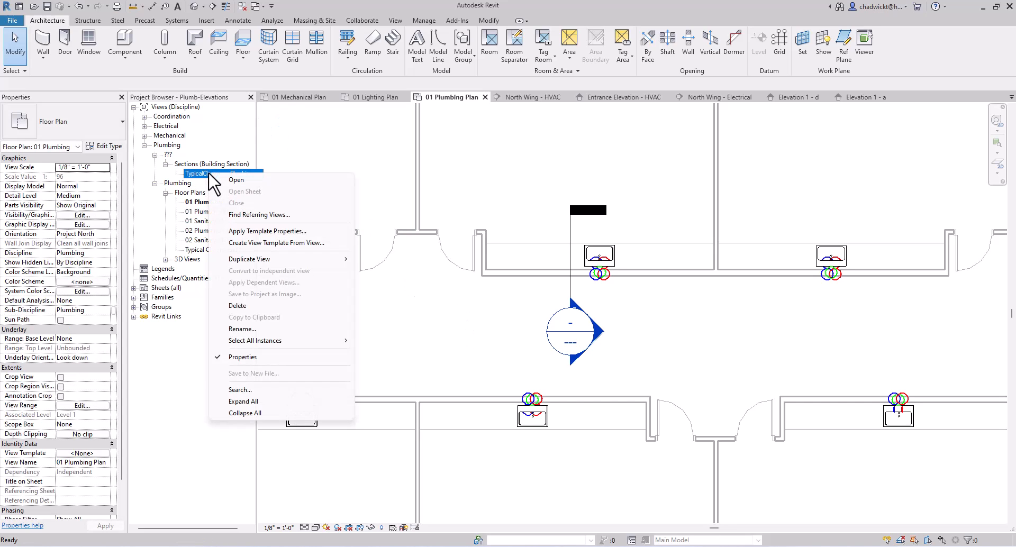
pyautogui.click(264, 231)
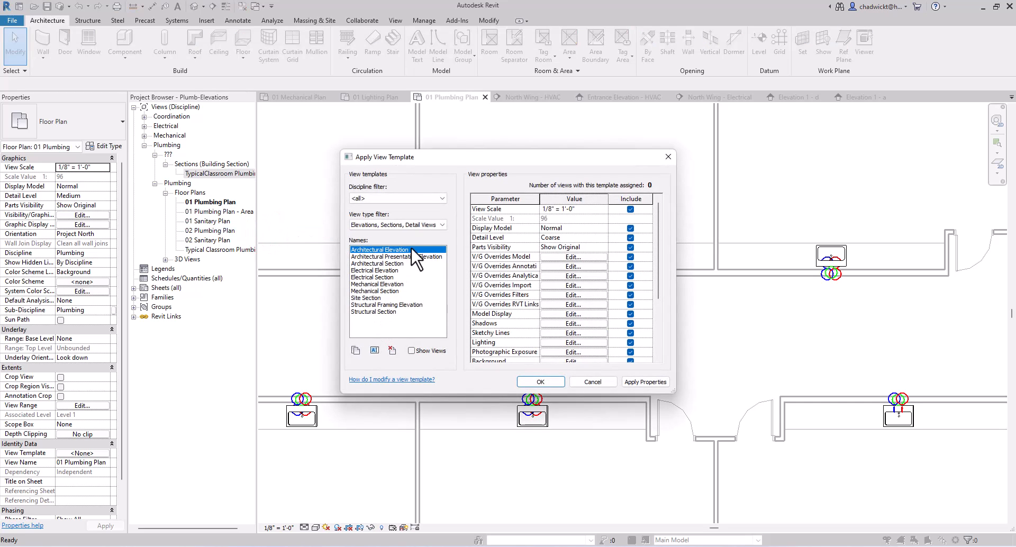
pyautogui.click(438, 224)
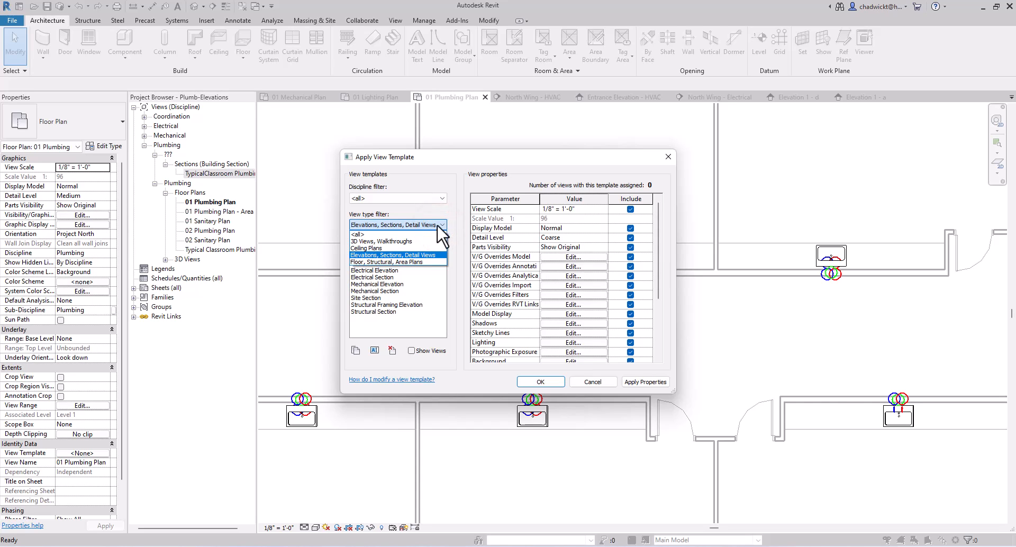
pyautogui.click(362, 234)
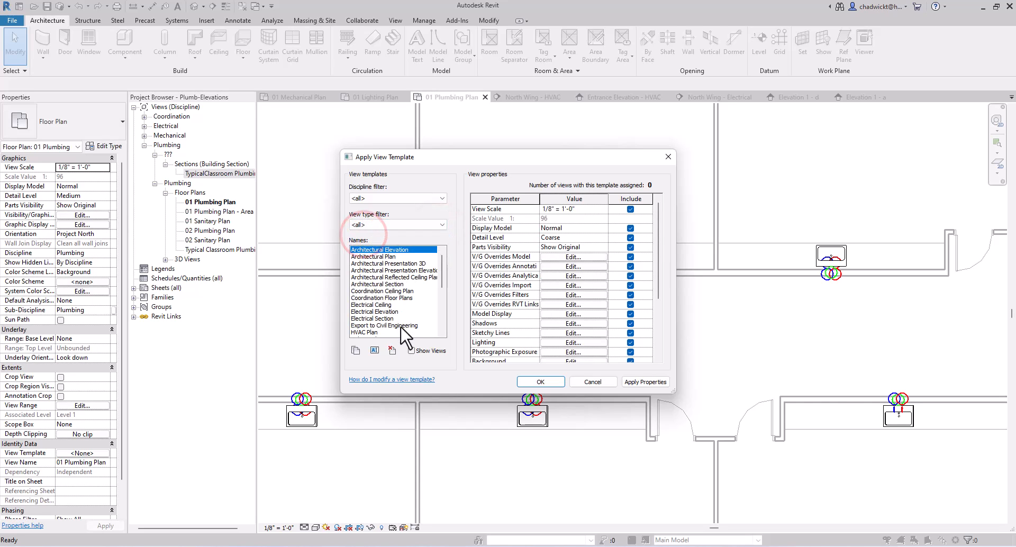
pyautogui.scroll(-5, 401, 327)
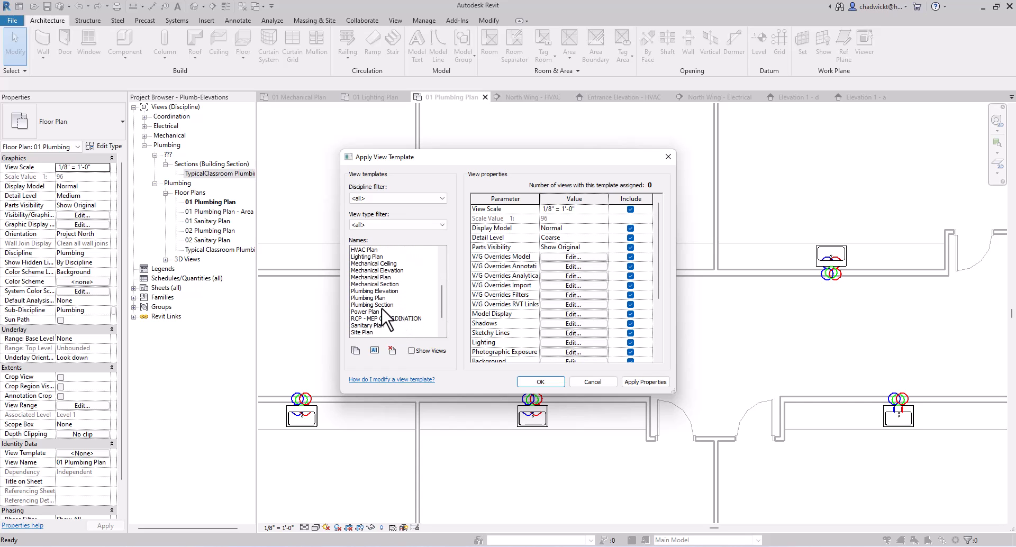
pyautogui.click(381, 305)
pyautogui.click(535, 381)
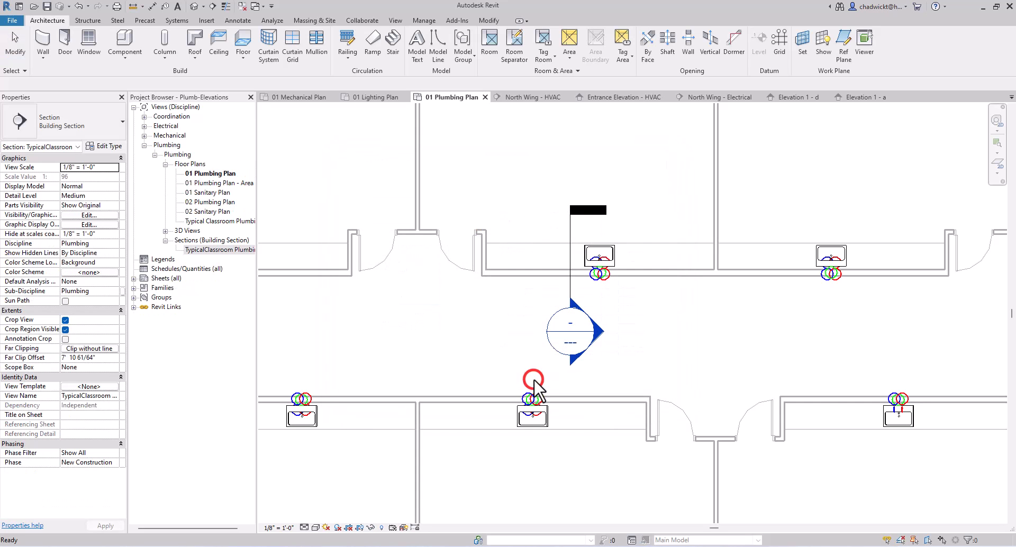
pyautogui.click(468, 343)
pyautogui.click(632, 338)
pyautogui.press('Escape')
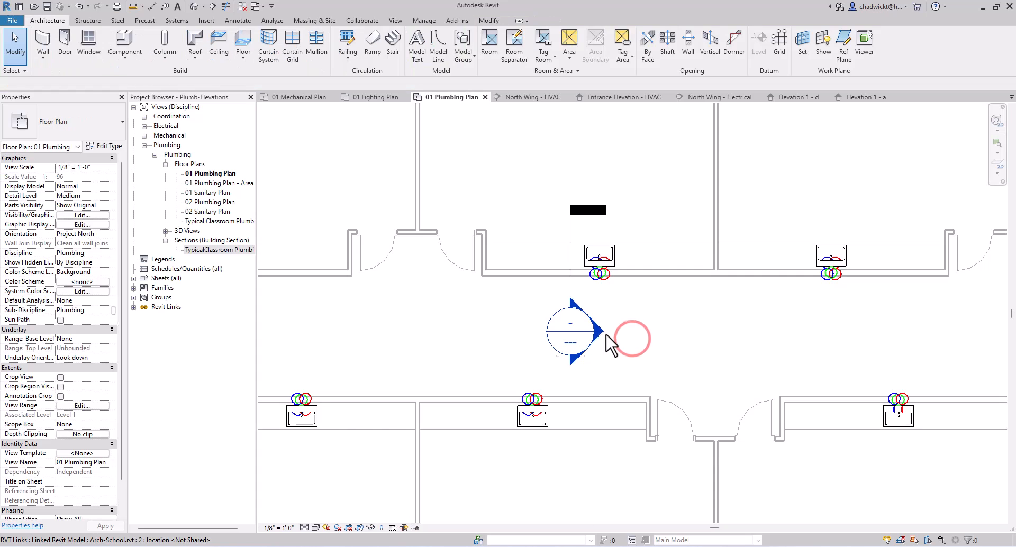
# Open the TypicalClassroom Plumbing section from its marker and hide the Levels category in that view.
pyautogui.doubleClick(602, 334)
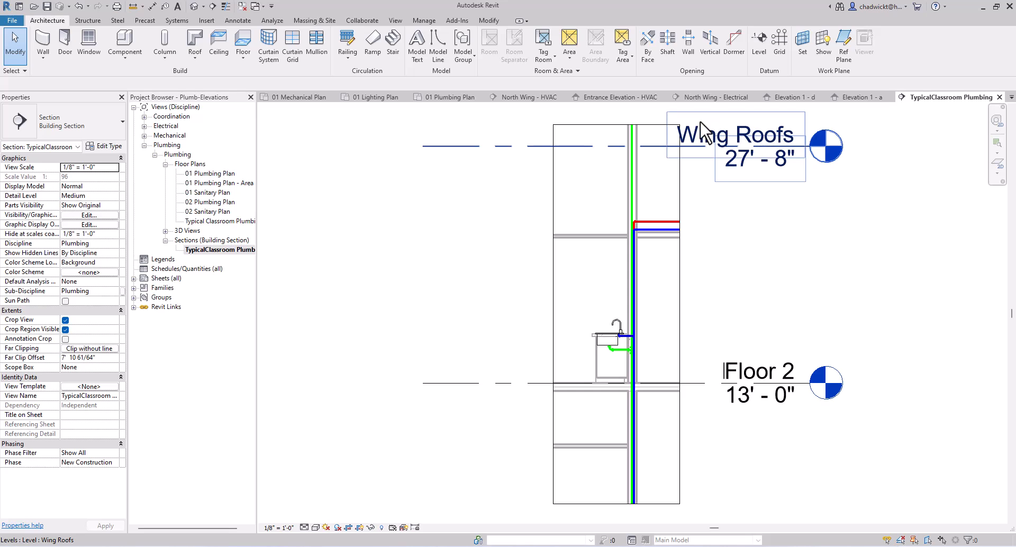
pyautogui.click(493, 147)
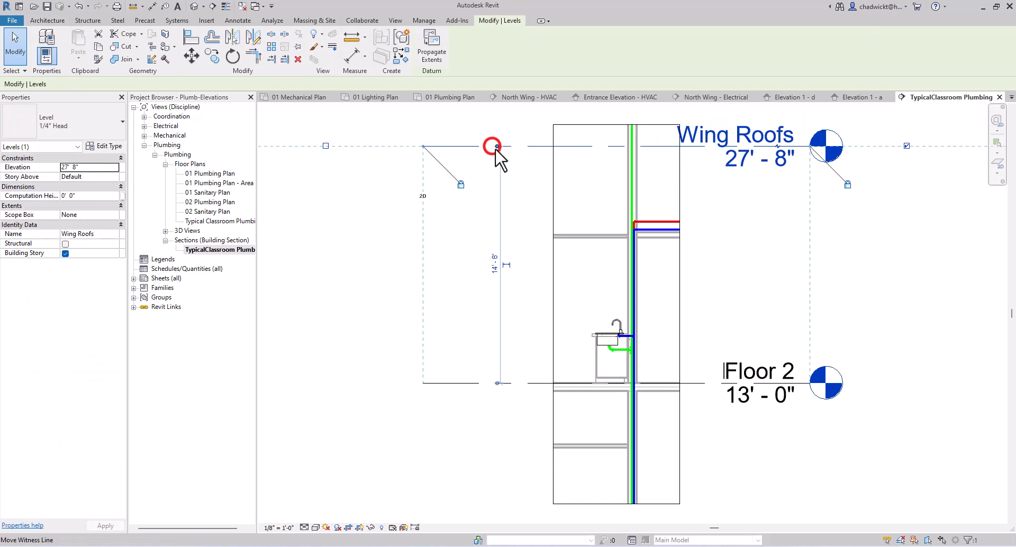
pyautogui.press('v')
pyautogui.press('h')
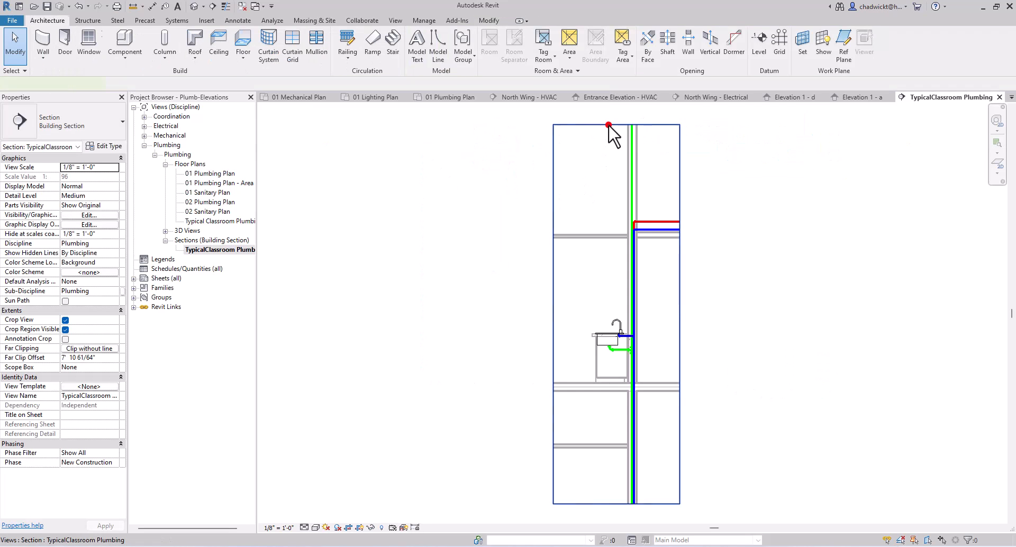
# Tighten the section's crop region by lowering its upper edge to just above the horizontal pipes and raising its lower edge.
pyautogui.click(608, 125)
pyautogui.moveTo(611, 124); pyautogui.dragTo(608, 202)
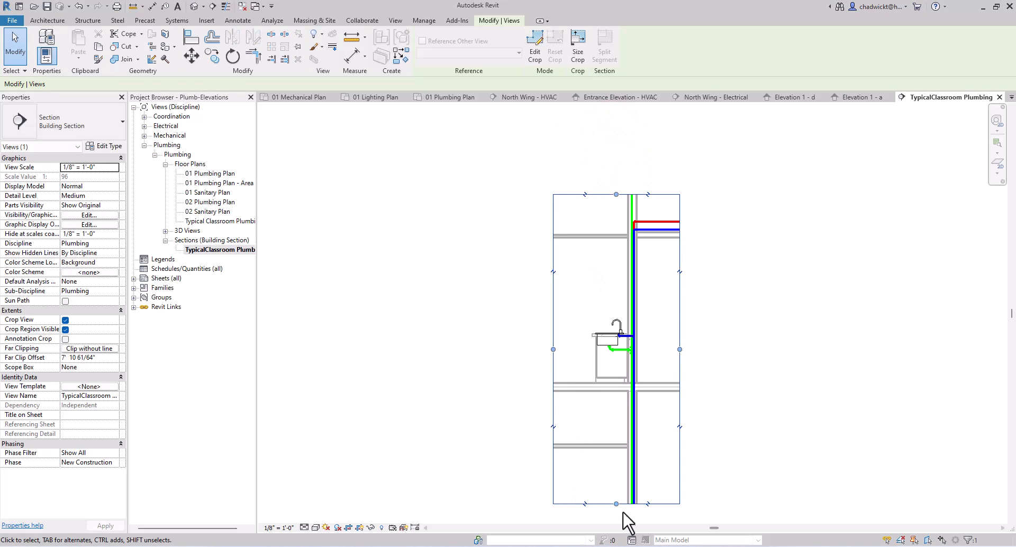
pyautogui.moveTo(616, 504); pyautogui.dragTo(616, 458)
pyautogui.click(716, 377)
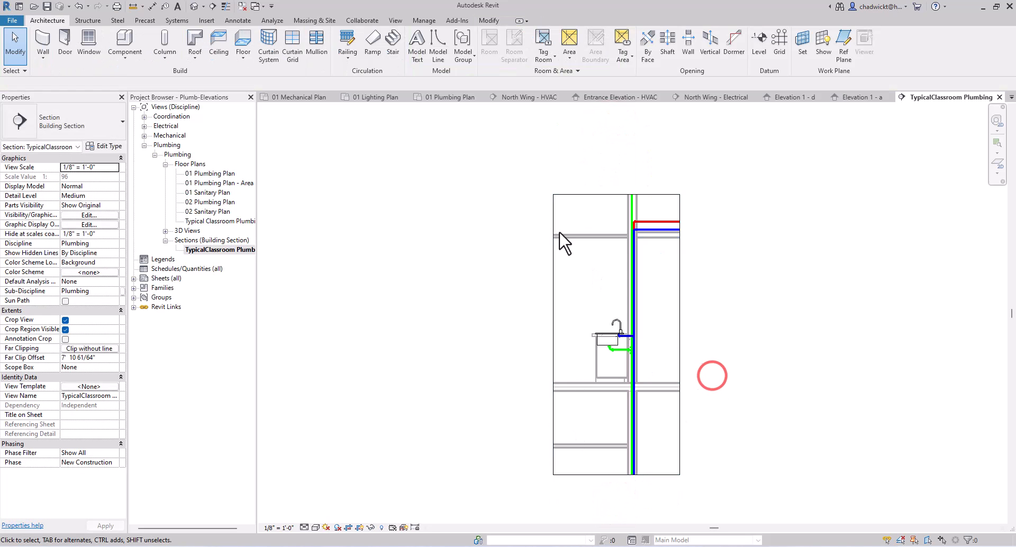
# Place an interior elevation in the lower toilet room of the 01 Plumbing Plan facing the lavatories, and enable its opposite view toward the toilets.
pyautogui.click(456, 97)
pyautogui.scroll(-5, 668, 345)
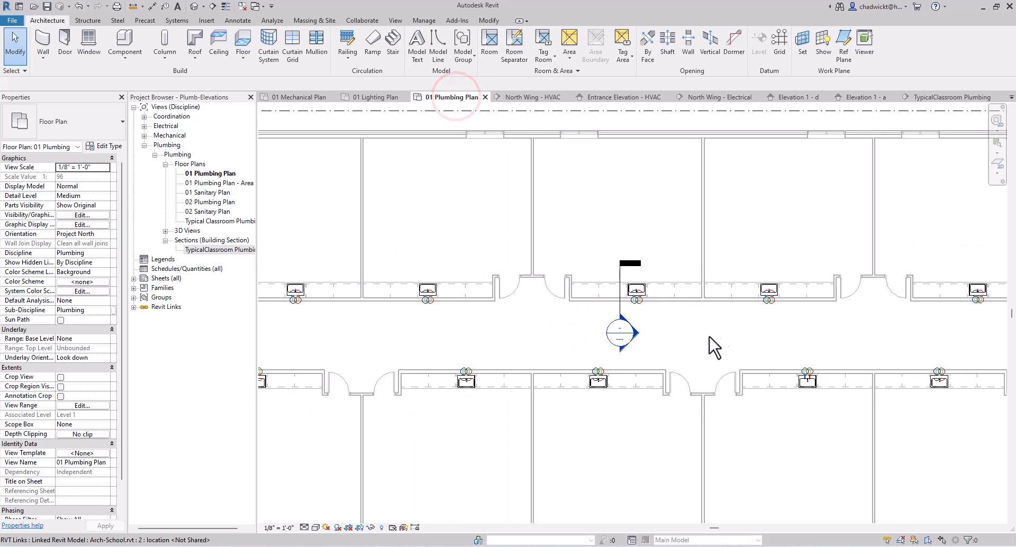
pyautogui.moveTo(684, 341); pyautogui.dragTo(495, 291, button='middle')
pyautogui.moveTo(749, 470); pyautogui.dragTo(588, 246, button='middle')
pyautogui.scroll(4, 622, 382)
pyautogui.moveTo(618, 382); pyautogui.dragTo(607, 316, button='middle')
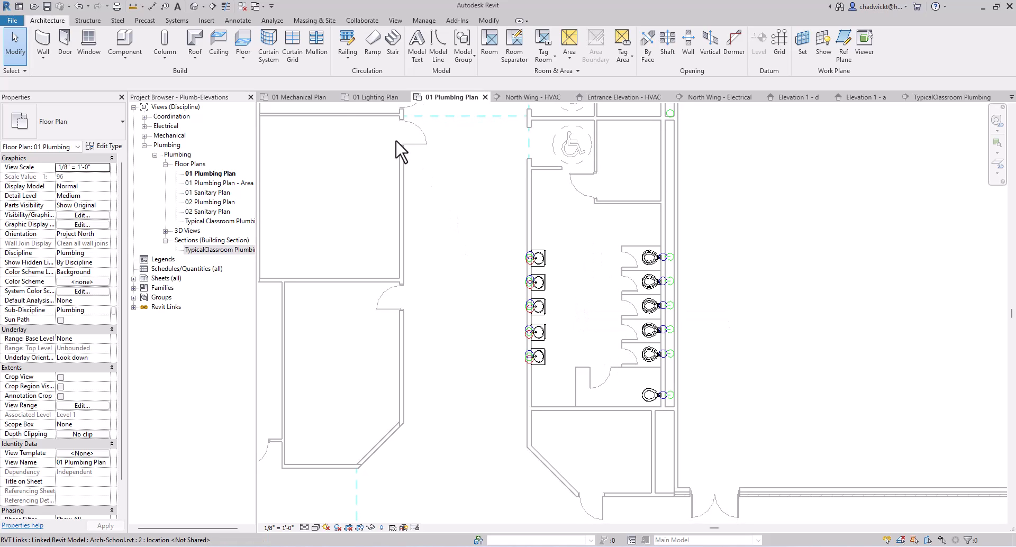
pyautogui.click(394, 21)
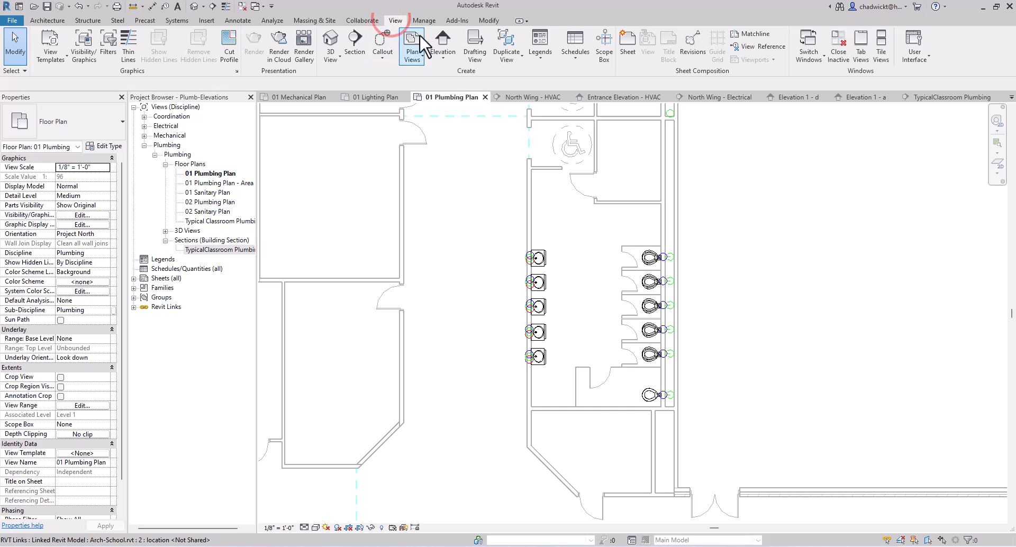
pyautogui.click(440, 45)
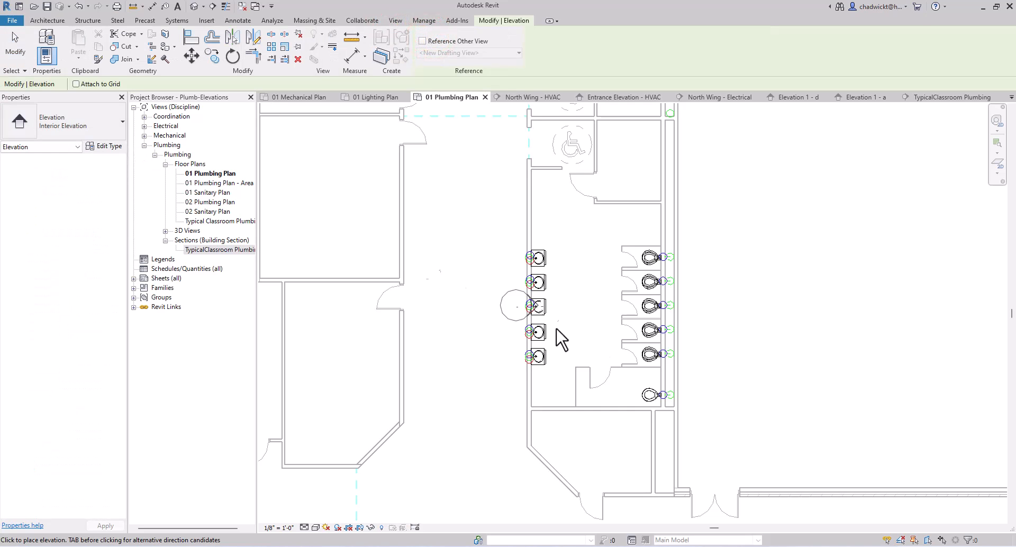
pyautogui.click(585, 306)
pyautogui.press('Escape')
pyautogui.press('Escape')
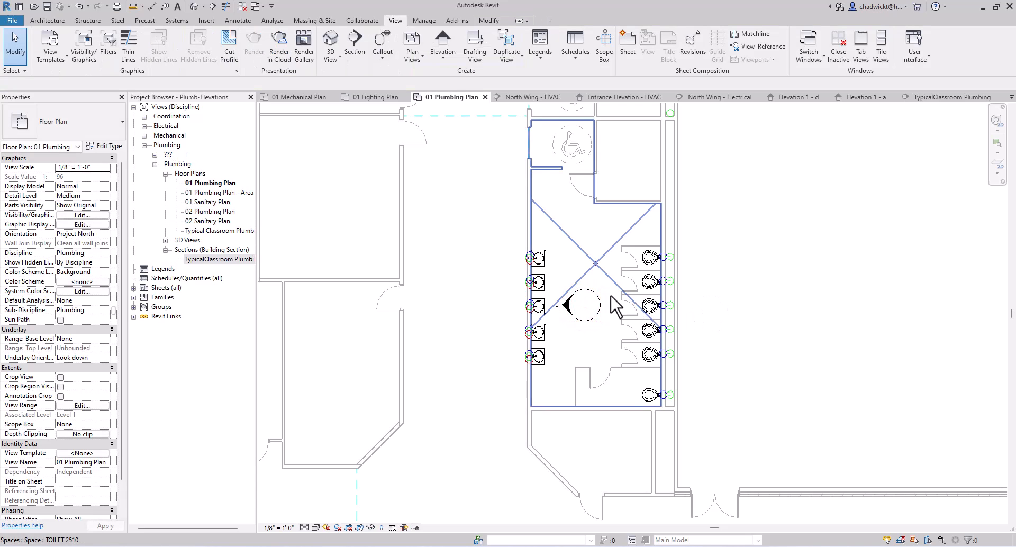
pyautogui.click(604, 303)
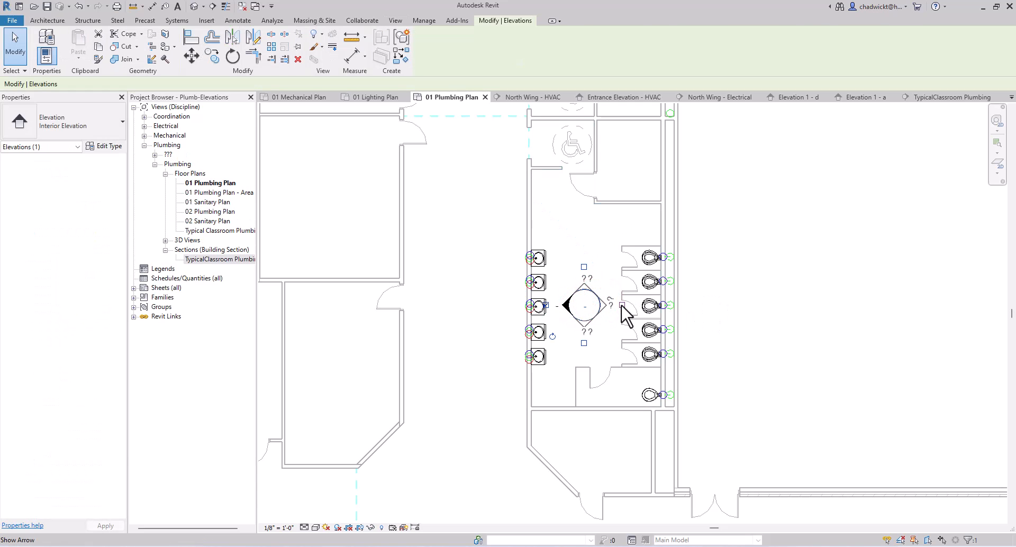
pyautogui.click(727, 329)
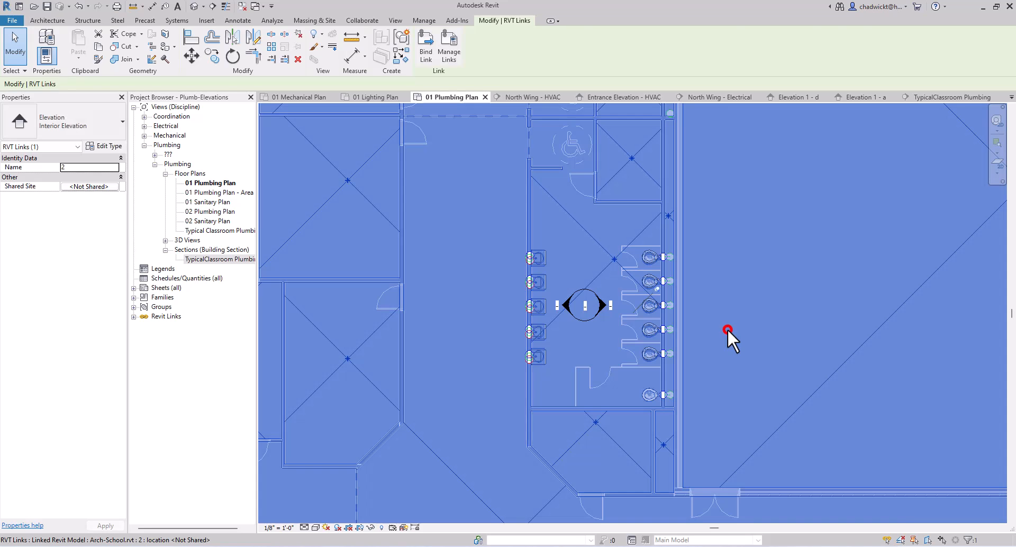
# Open the lavatory-side Elevation 1 - a and narrow its crop region from both sides to the first group of lavatories.
pyautogui.click(566, 306)
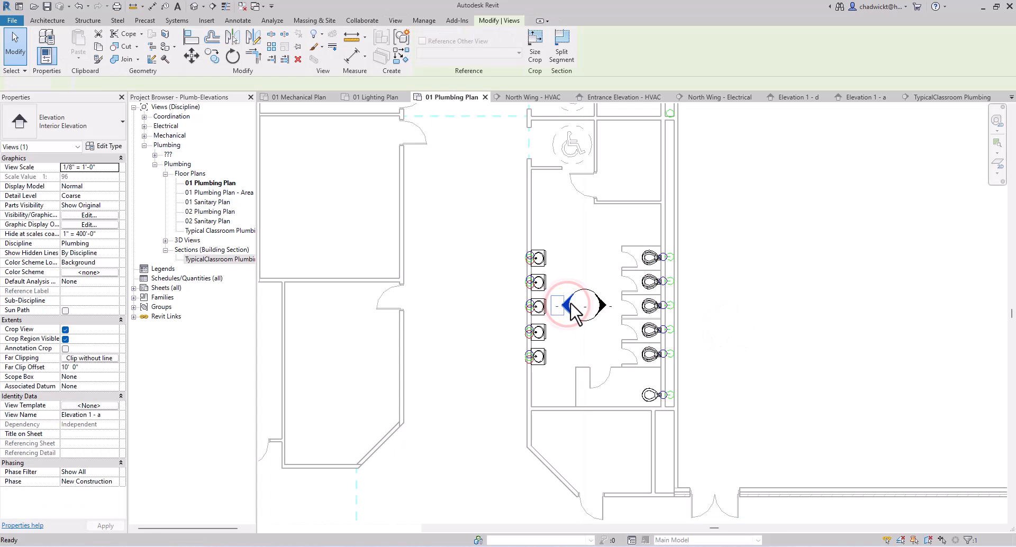
pyautogui.doubleClick(569, 305)
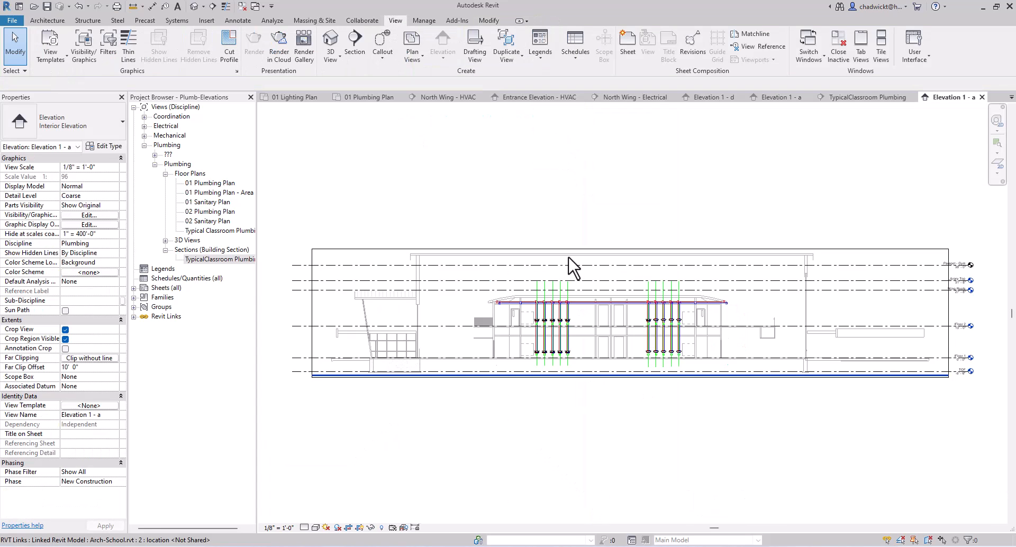
pyautogui.click(311, 313)
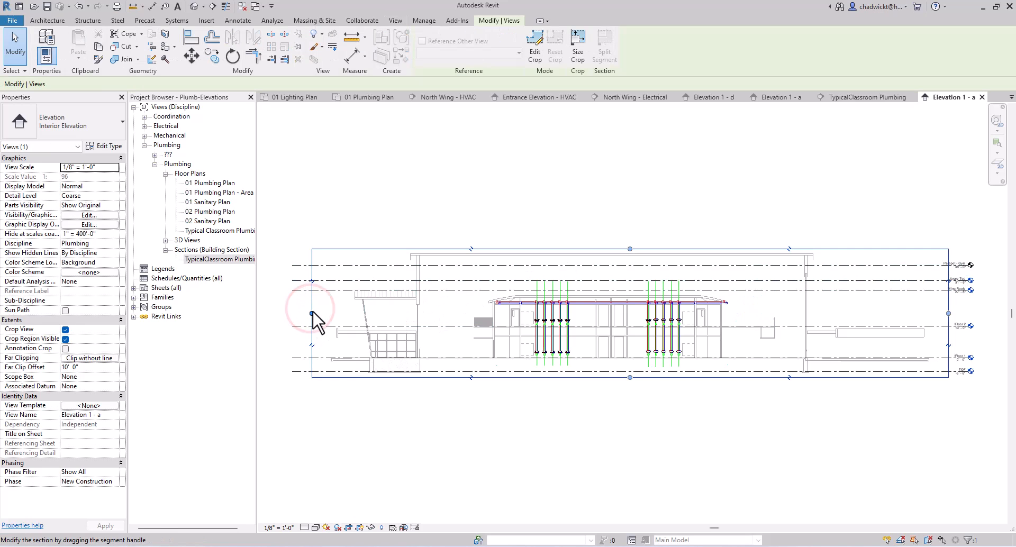
pyautogui.moveTo(312, 314); pyautogui.dragTo(510, 325)
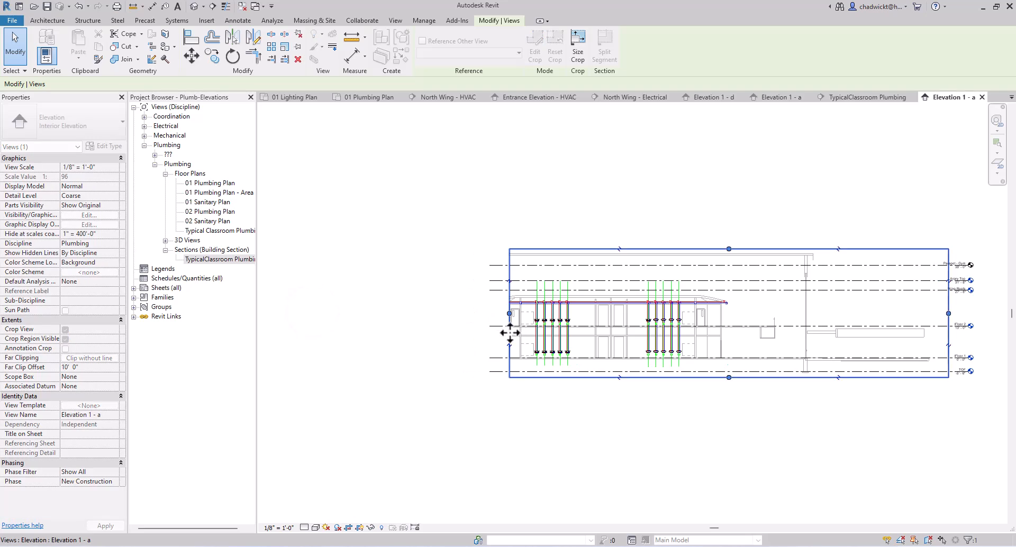
pyautogui.moveTo(947, 313); pyautogui.dragTo(589, 313)
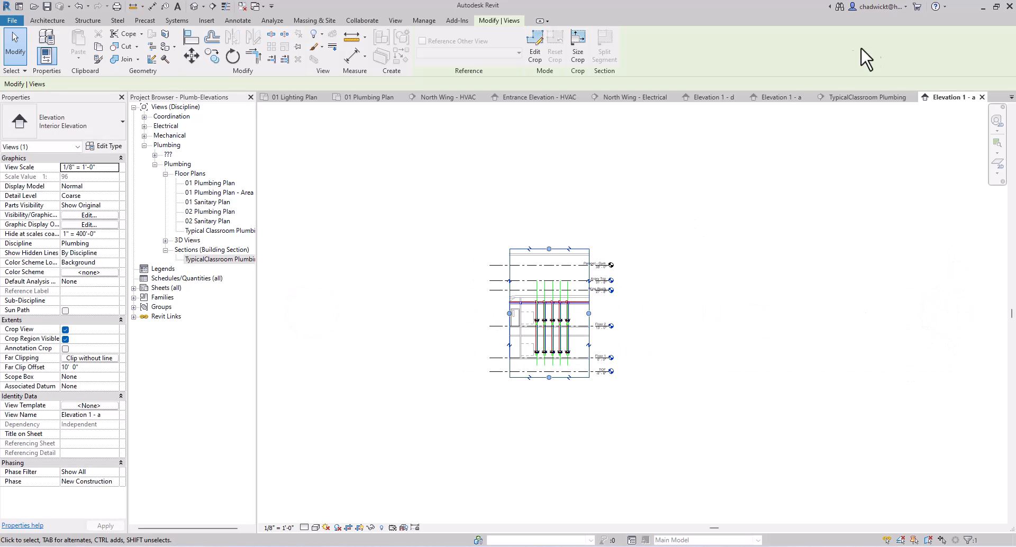
# In the 01 Plumbing Plan, adjust both ends of the Elevation 1 - a extent line to fit the toilet room.
pyautogui.click(371, 97)
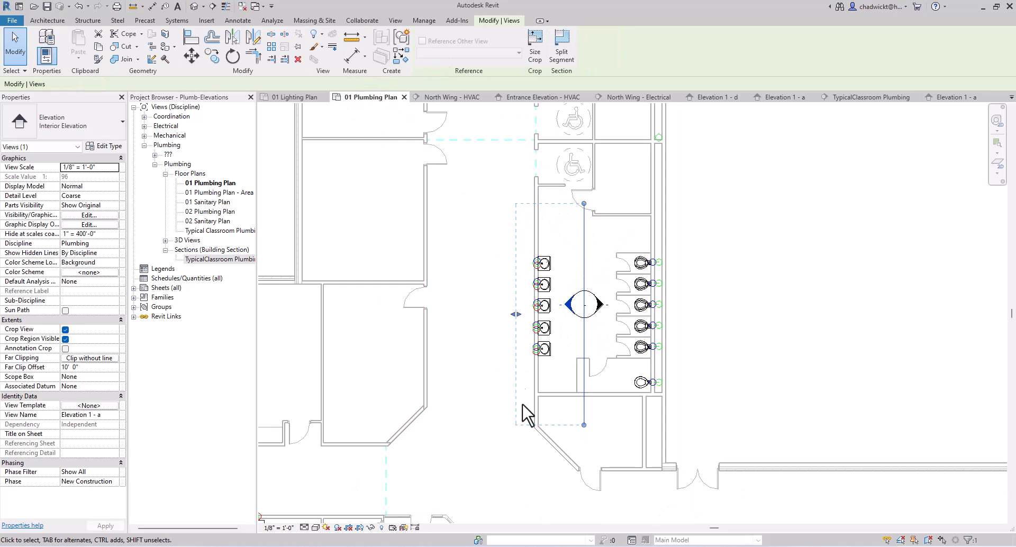
pyautogui.press('Escape')
pyautogui.click(572, 305)
pyautogui.moveTo(583, 425); pyautogui.dragTo(583, 417)
pyautogui.moveTo(583, 203); pyautogui.dragTo(584, 171)
# Shorten both ends of the toilet-side Elevation 1 - c extent line so it spans only the lower toilet room.
pyautogui.click(600, 305)
pyautogui.click(600, 303)
pyautogui.scroll(-3, 603, 315)
pyautogui.scroll(-3, 604, 325)
pyautogui.moveTo(599, 475); pyautogui.dragTo(599, 348)
pyautogui.moveTo(616, 227); pyautogui.dragTo(611, 264, button='middle')
pyautogui.click(592, 132)
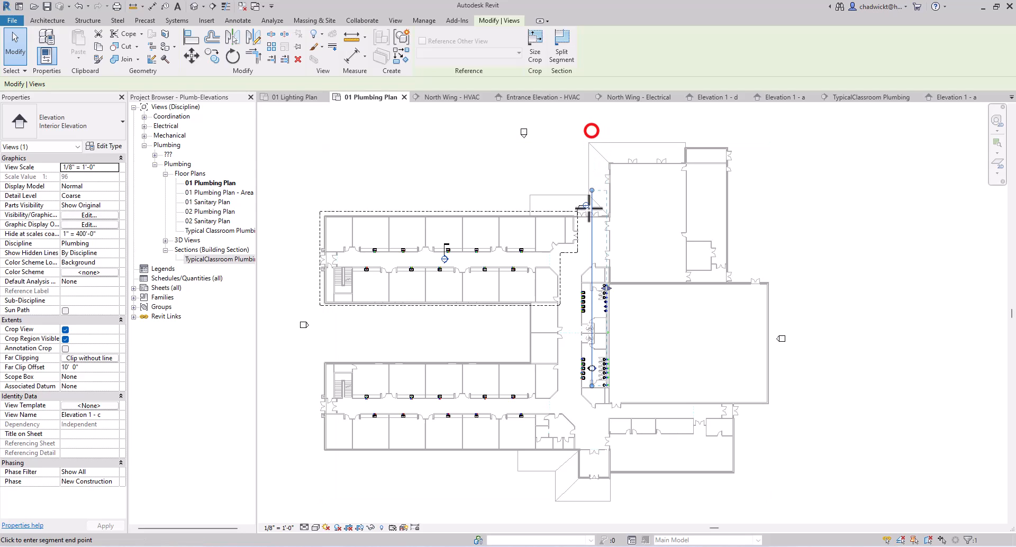
pyautogui.click(581, 390)
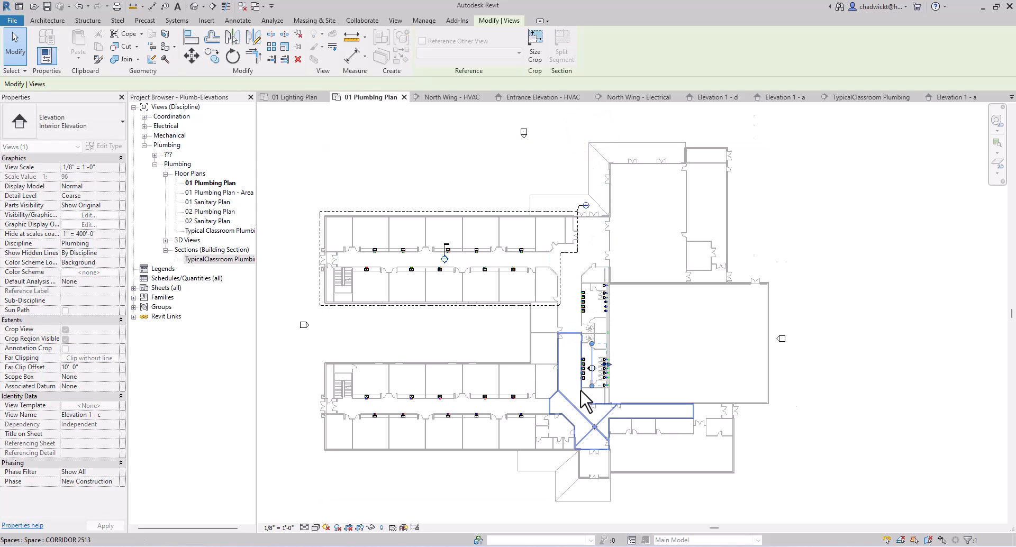
# Open Elevation 1 - a and crop it vertically from the Floor 2 level down to just below the Floor 1 drain pipes.
pyautogui.scroll(6, 582, 370)
pyautogui.doubleClick(579, 346)
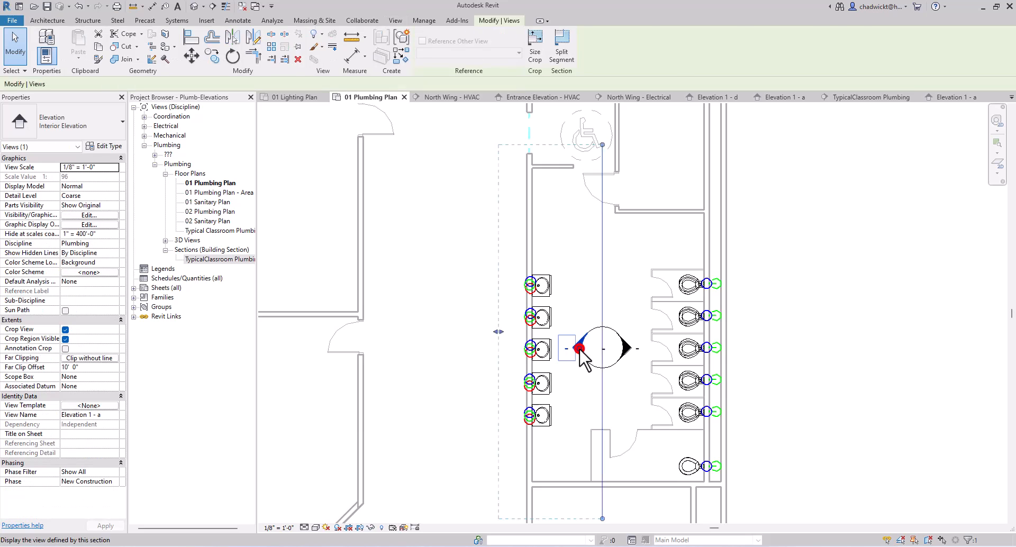
pyautogui.scroll(5, 541, 349)
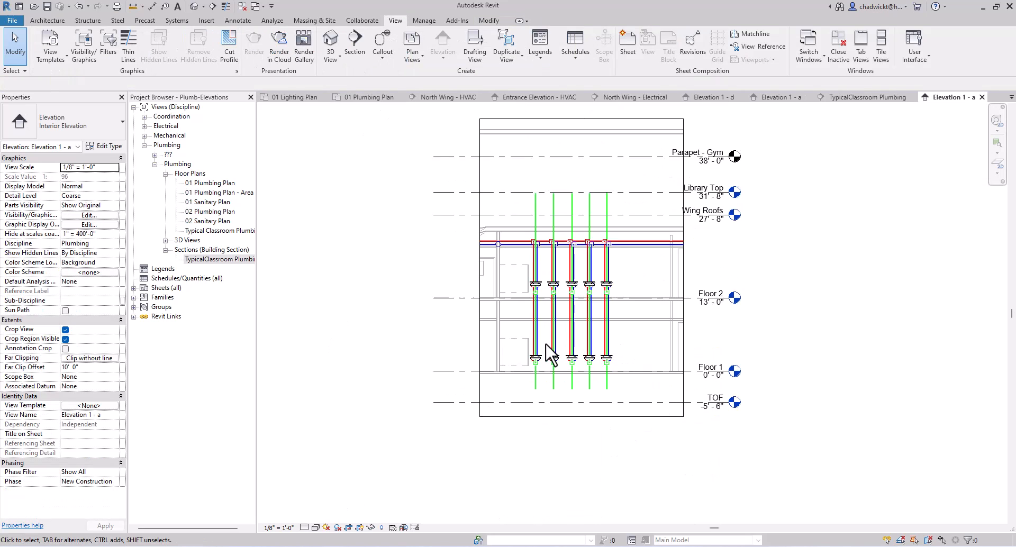
pyautogui.moveTo(573, 248); pyautogui.dragTo(566, 338, button='middle')
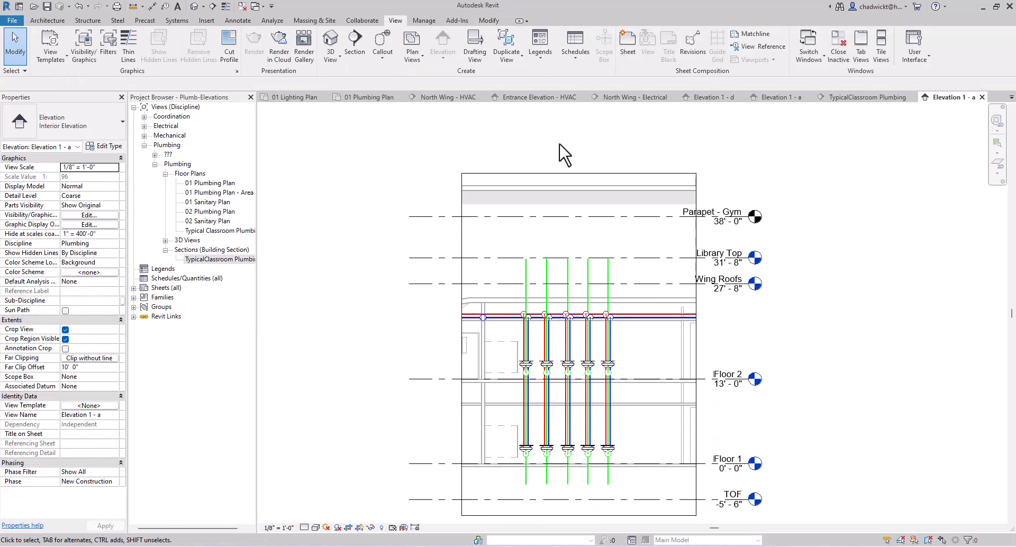
pyautogui.click(563, 174)
pyautogui.click(579, 173)
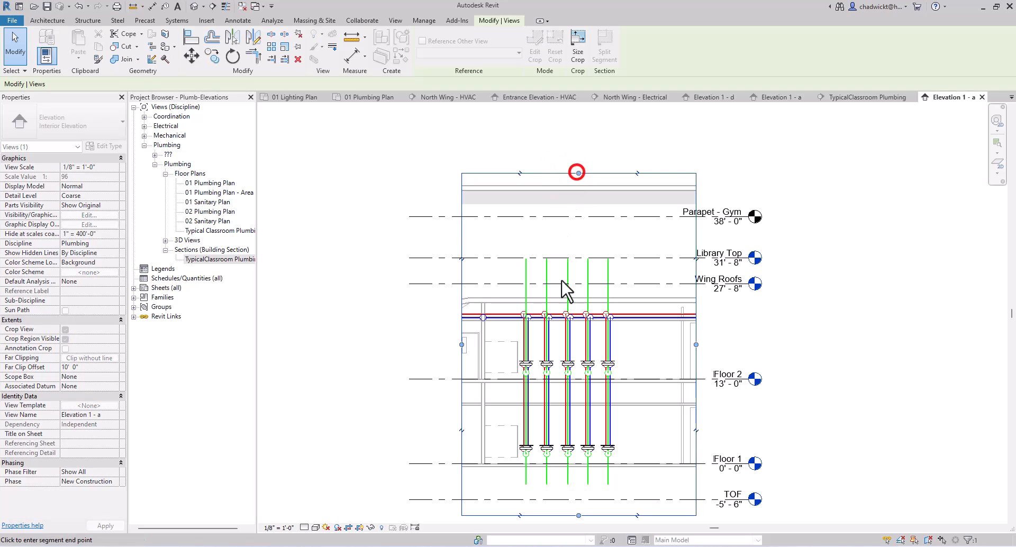
pyautogui.click(555, 377)
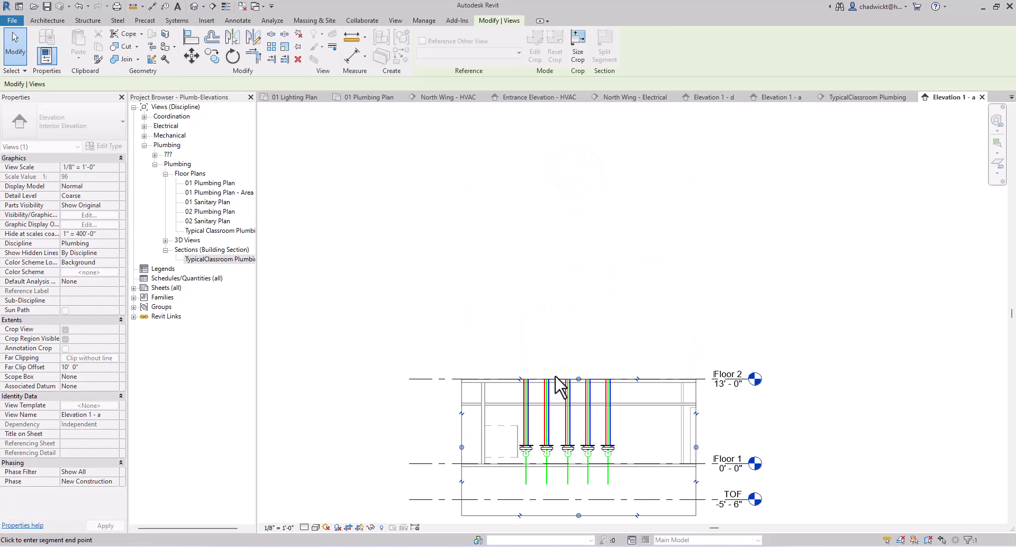
pyautogui.click(578, 514)
pyautogui.click(580, 494)
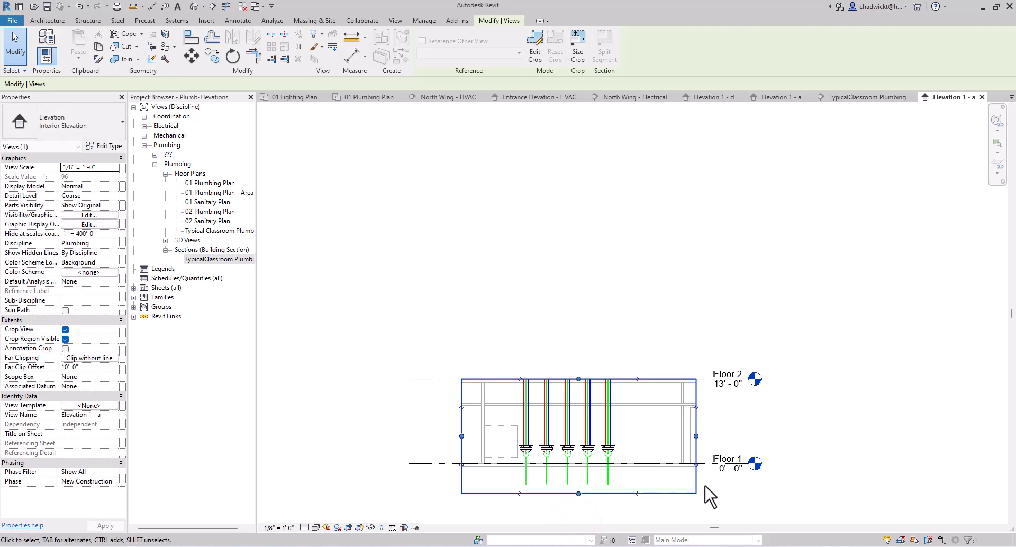
# Hide the Levels category in Elevation 1 - a.
pyautogui.click(722, 486)
pyautogui.click(442, 380)
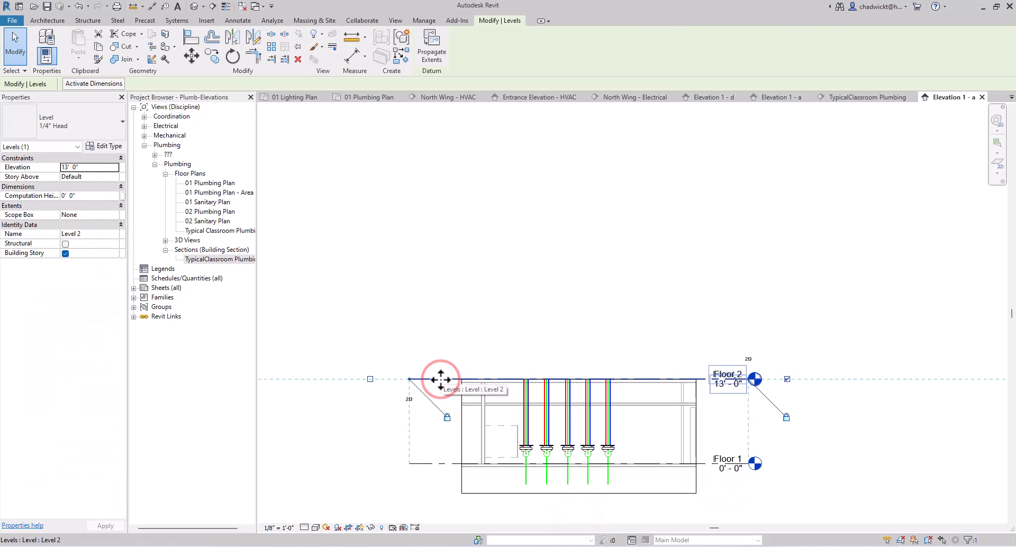
pyautogui.press('v')
pyautogui.press('h')
pyautogui.scroll(3, 639, 441)
pyautogui.moveTo(641, 443); pyautogui.dragTo(683, 337, button='middle')
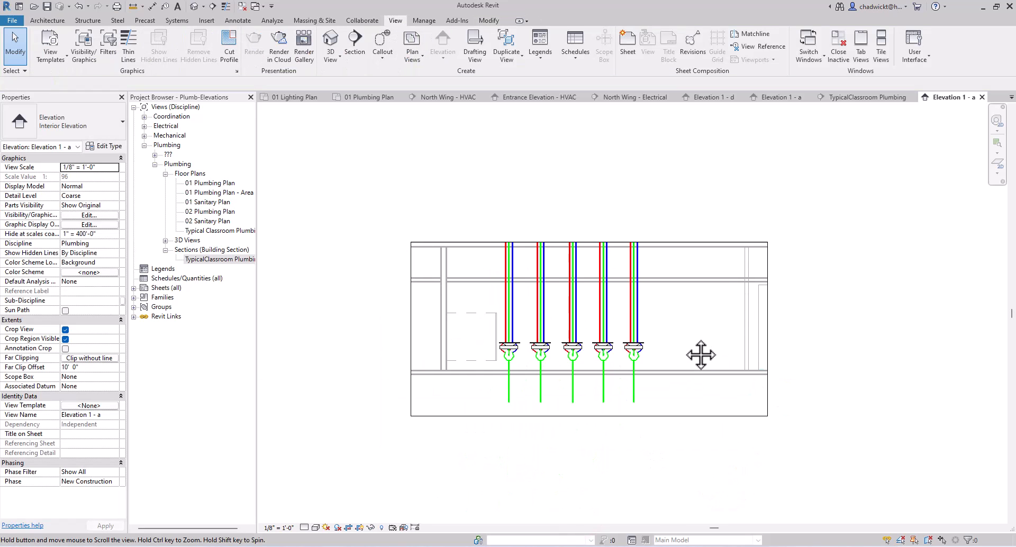
# Rename the Elevation 1 - a plumbing view as Womens West Elevation.
pyautogui.scroll(1, 684, 339)
pyautogui.click(309, 285)
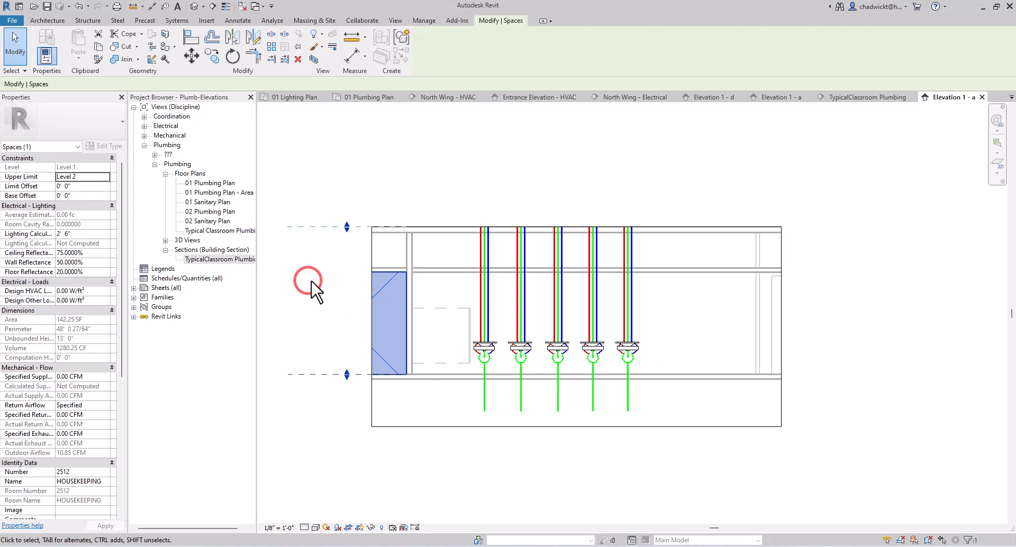
pyautogui.click(431, 188)
pyautogui.click(227, 261)
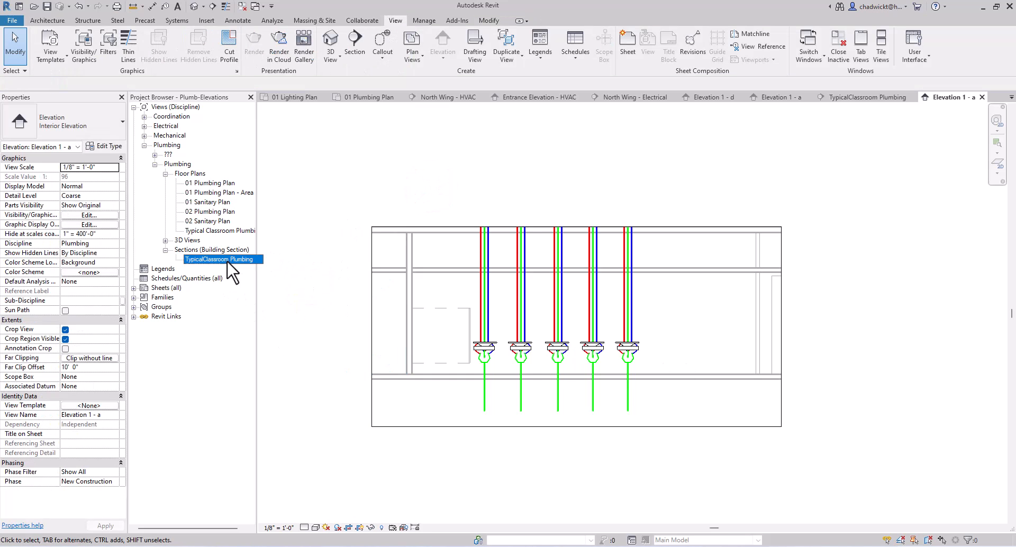
pyautogui.rightClick(220, 259)
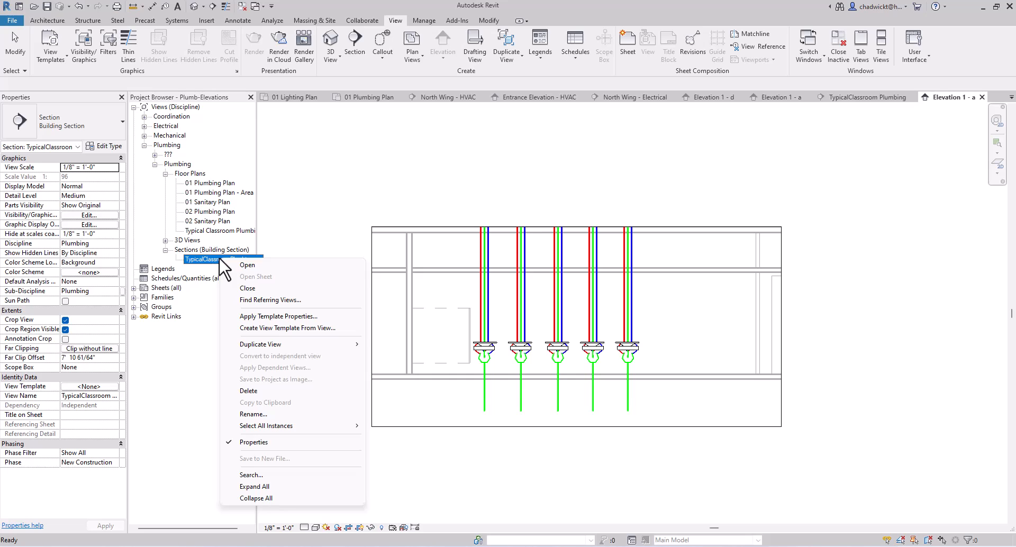
pyautogui.click(157, 165)
pyautogui.click(154, 155)
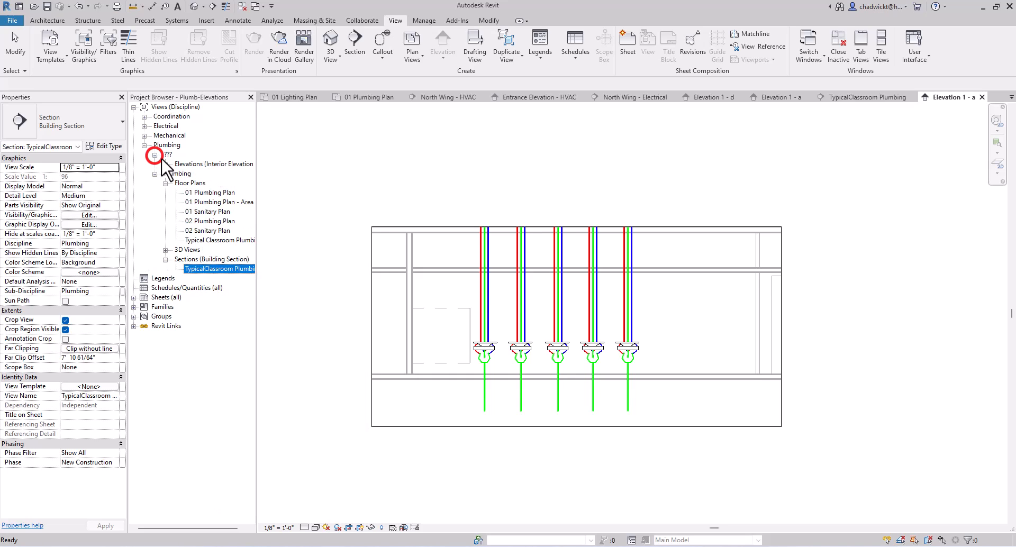
pyautogui.click(165, 164)
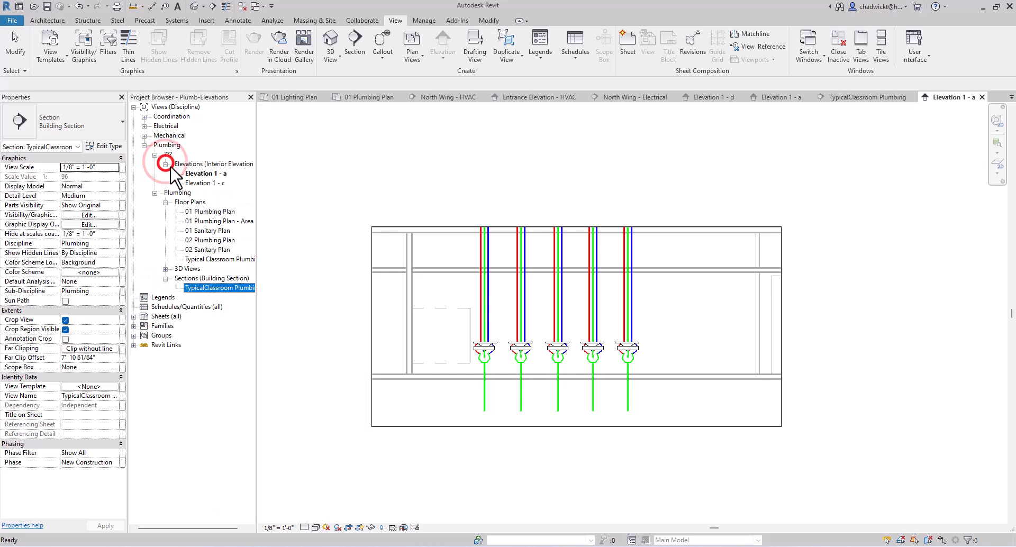
pyautogui.click(199, 174)
pyautogui.click(200, 174)
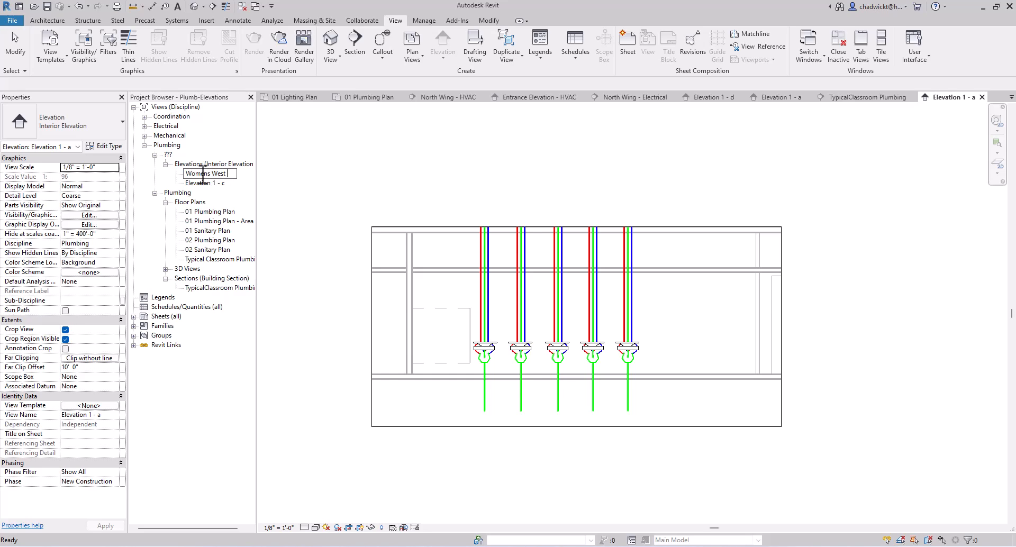
pyautogui.press('Return')
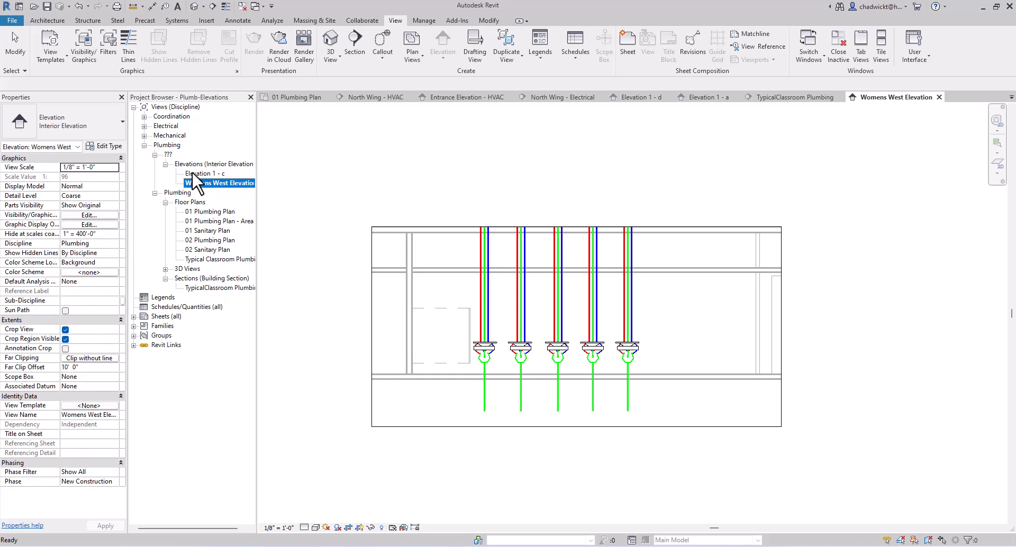
# Rename the Elevation 1 - c plumbing view as Womens East Elevation.
pyautogui.click(201, 173)
pyautogui.click(201, 174)
pyautogui.write('Womens East Elevat')
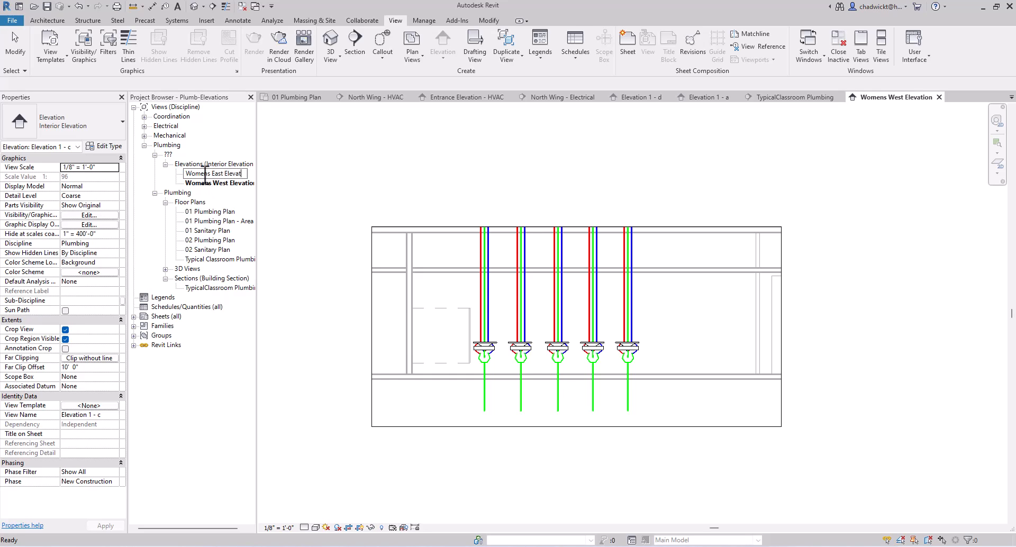
pyautogui.press('Return')
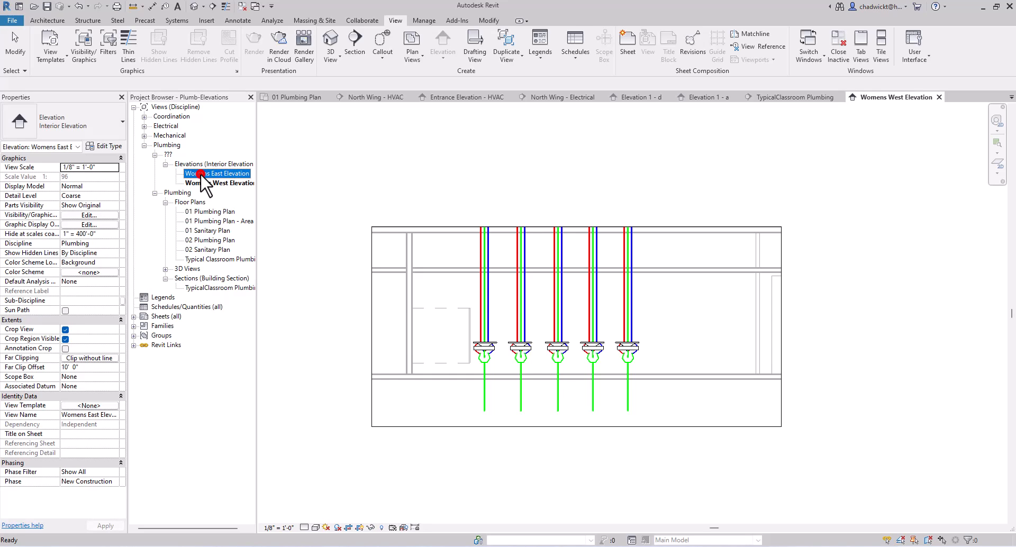
# Open Womens East Elevation and crop it vertically from about the Floor 2 level down to just below Floor 1.
pyautogui.doubleClick(201, 173)
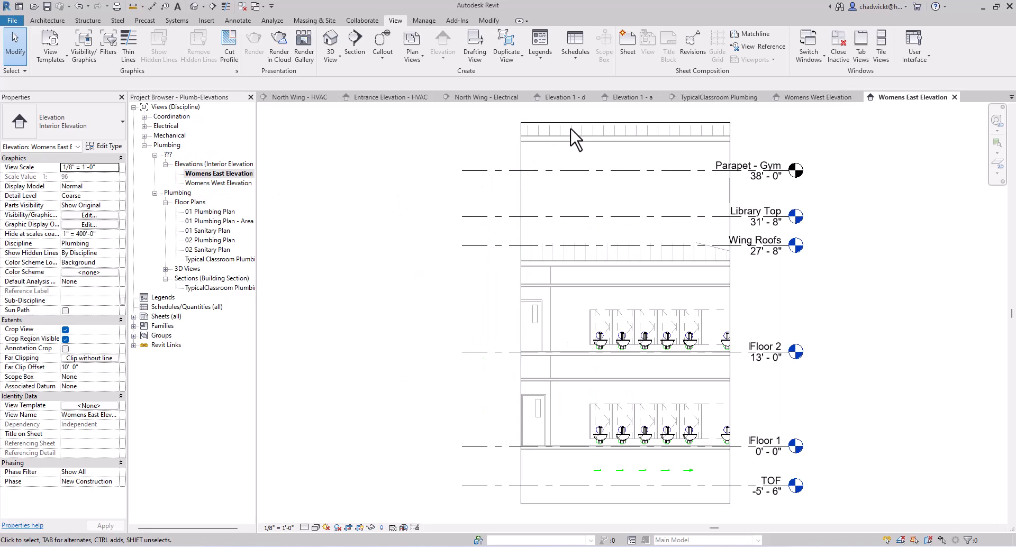
pyautogui.click(594, 123)
pyautogui.moveTo(624, 123); pyautogui.dragTo(634, 358)
pyautogui.moveTo(625, 503); pyautogui.dragTo(626, 464)
# Hide the Levels category in Womens East Elevation.
pyautogui.click(477, 445)
pyautogui.press('v')
pyautogui.press('h')
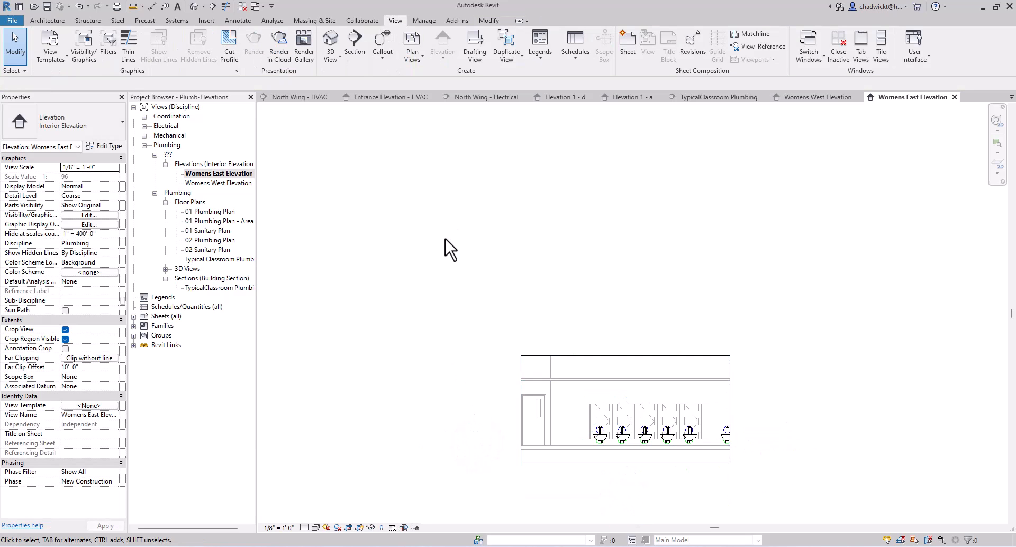
# Apply the Plumbing Elevation view template's properties to Womens East Elevation, choosing it from templates of all view types.
pyautogui.rightClick(227, 173)
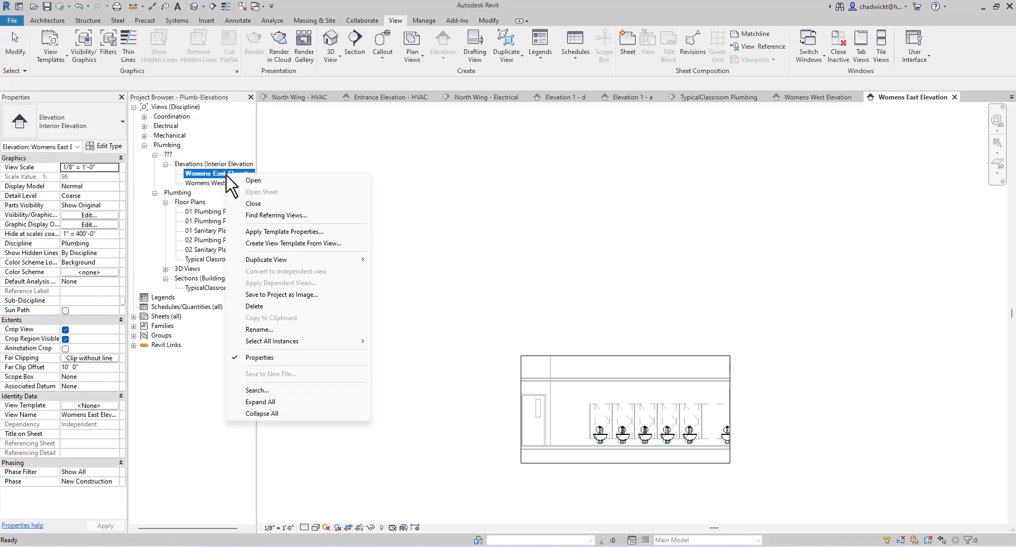
pyautogui.click(258, 231)
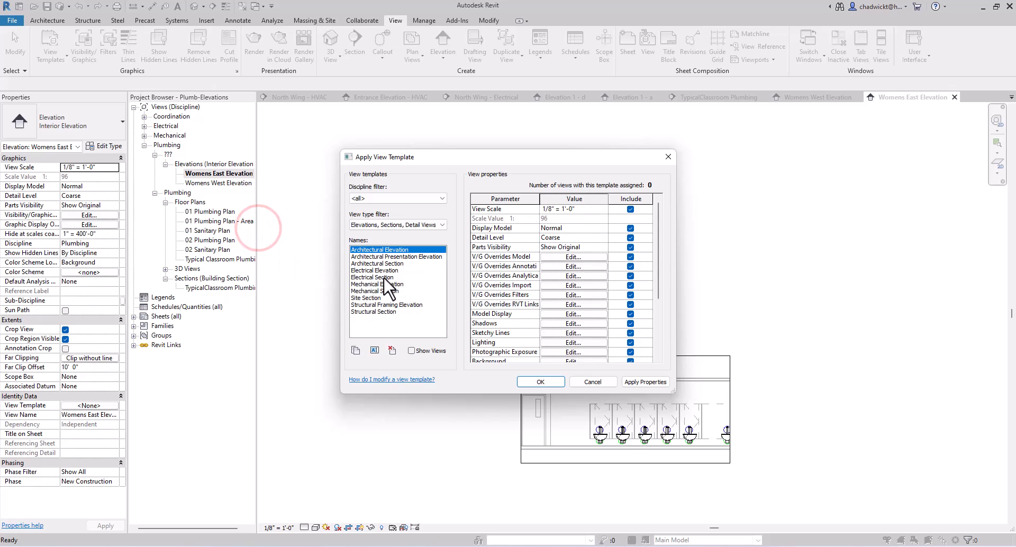
pyautogui.click(432, 223)
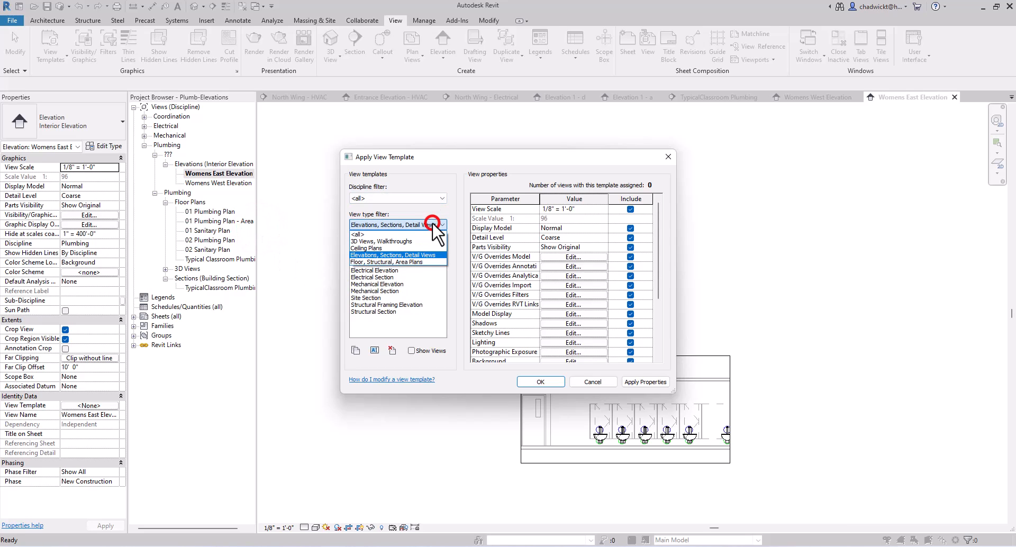
pyautogui.click(370, 234)
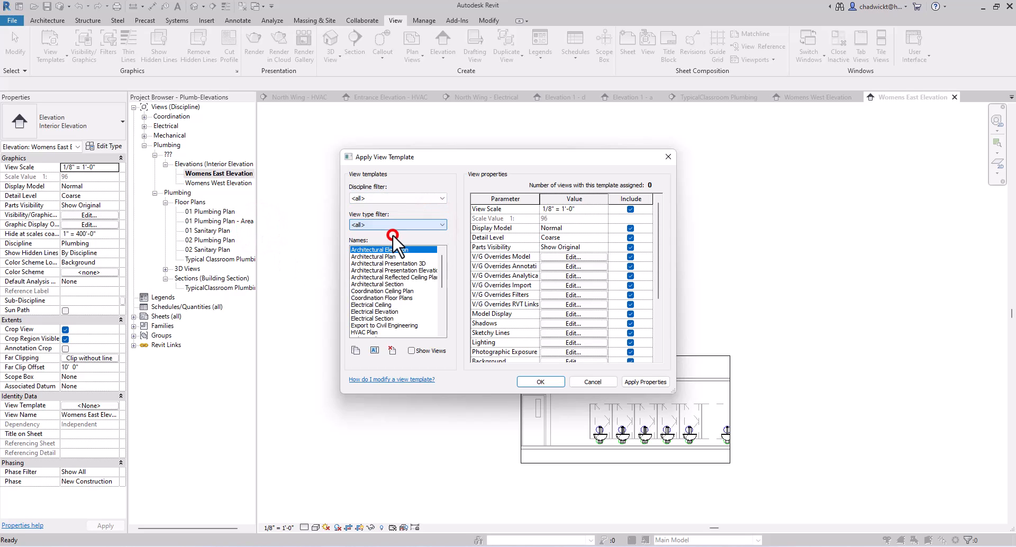
pyautogui.scroll(-3, 405, 304)
pyautogui.scroll(-4, 405, 304)
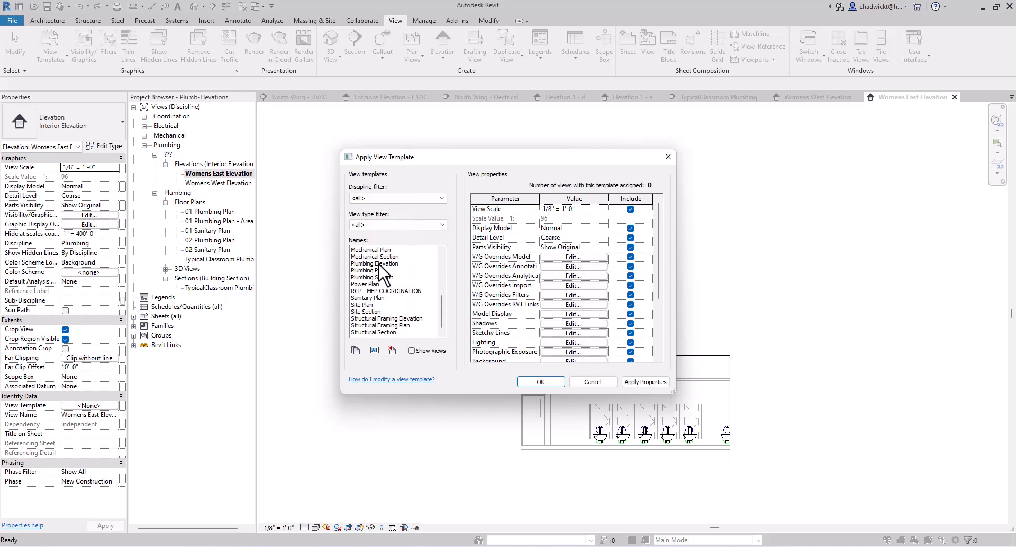
pyautogui.click(377, 262)
pyautogui.click(529, 380)
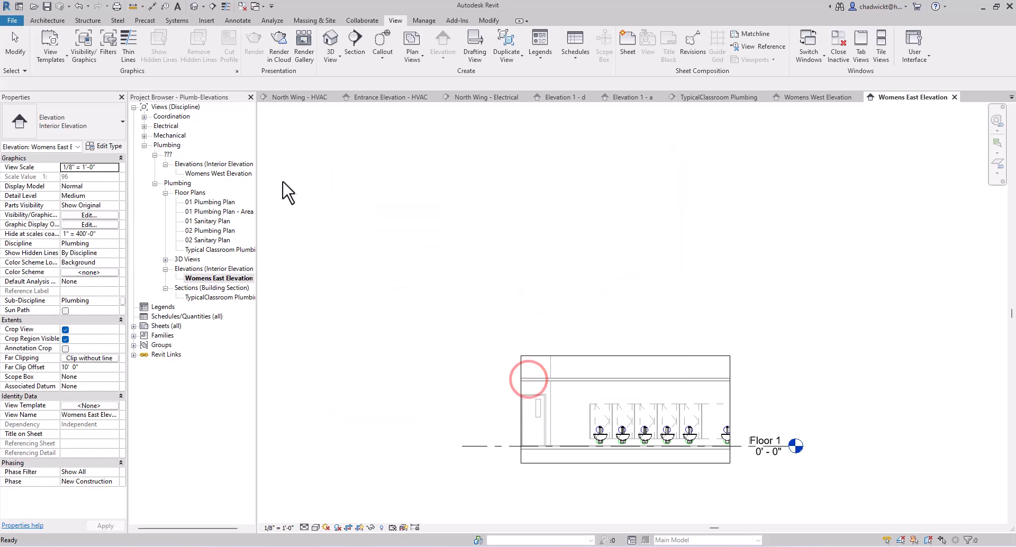
# Apply the Plumbing Elevation view template's properties to Womens West Elevation, choosing it from templates of all view types.
pyautogui.click(233, 175)
pyautogui.rightClick(233, 175)
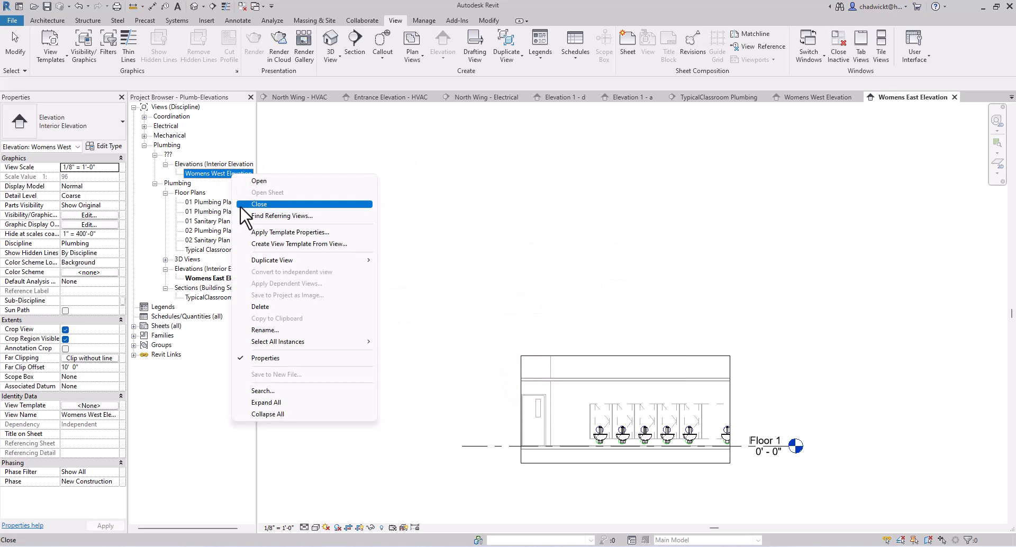
pyautogui.click(285, 233)
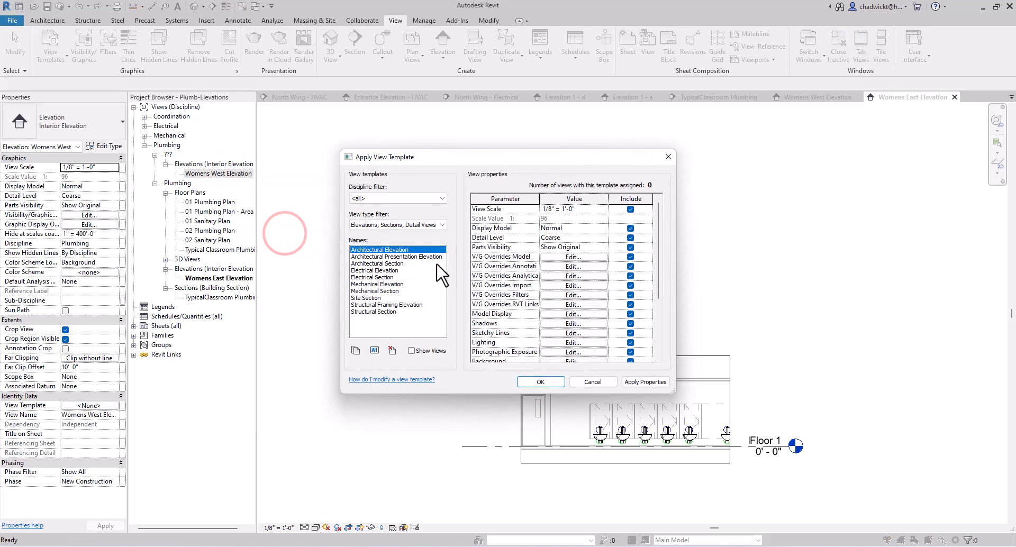
pyautogui.click(417, 223)
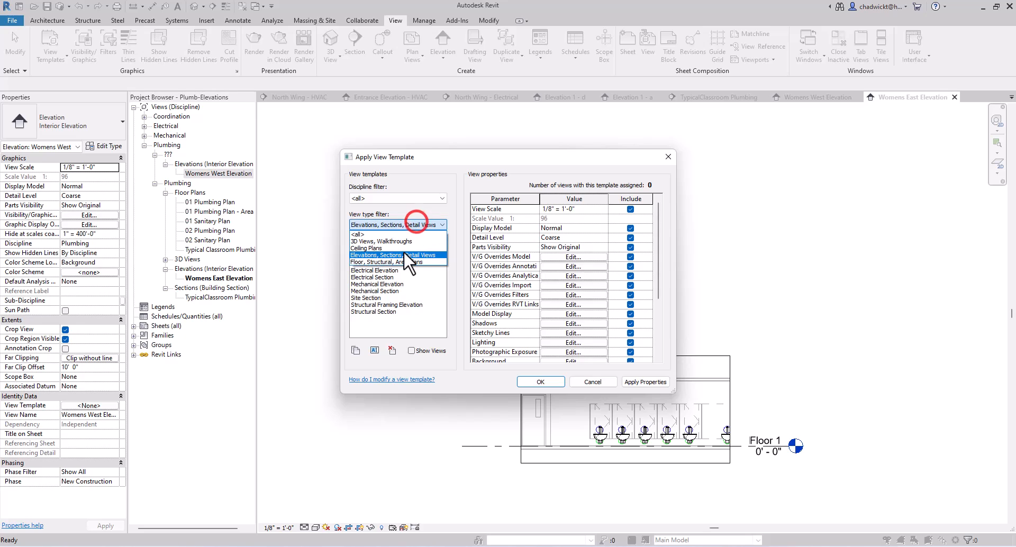
pyautogui.click(380, 233)
pyautogui.scroll(-3, 380, 310)
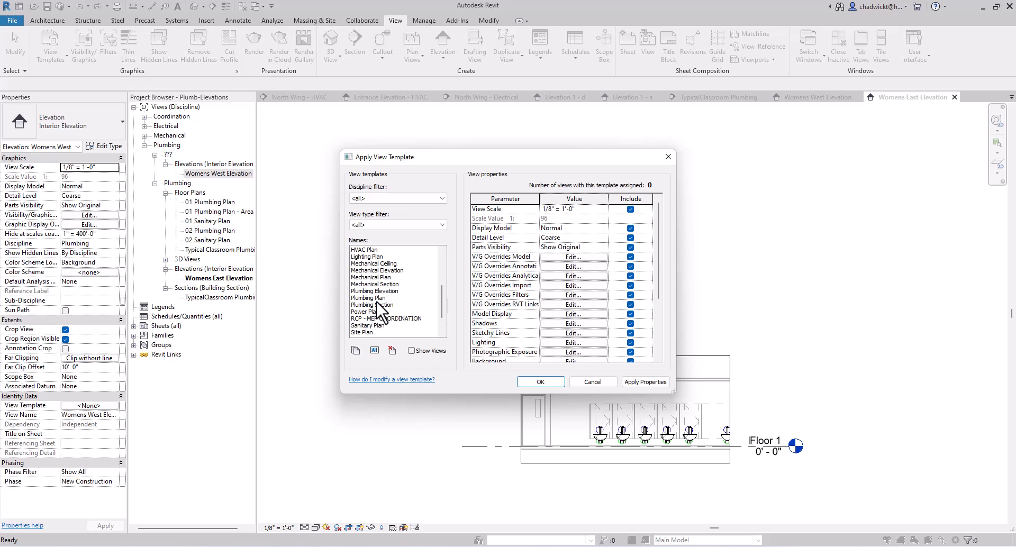
pyautogui.click(376, 291)
pyautogui.click(527, 380)
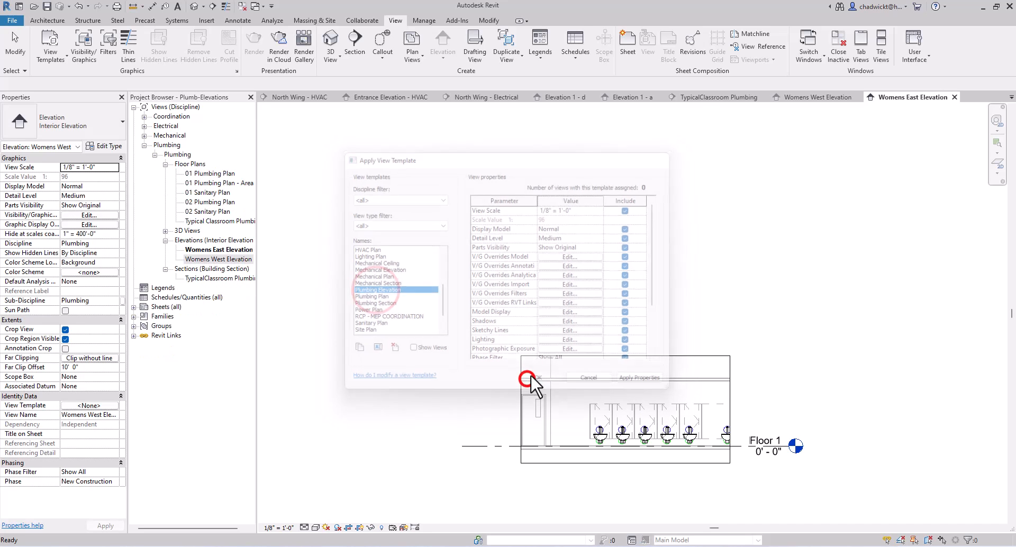
pyautogui.click(490, 291)
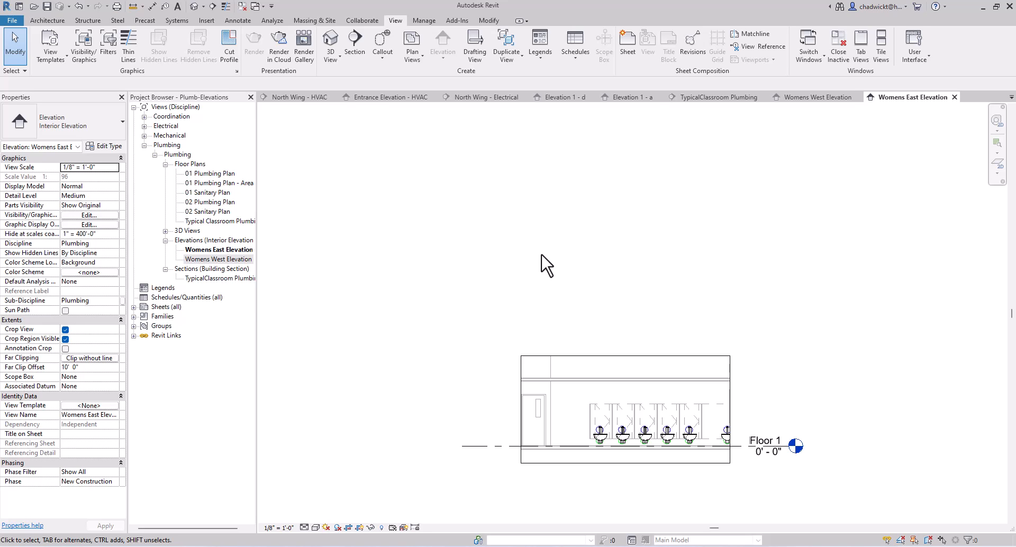
# In the 01 Plumbing Plan, copy the women's toilet room elevation marker straight up into the men's toilet room.
pyautogui.click(302, 98)
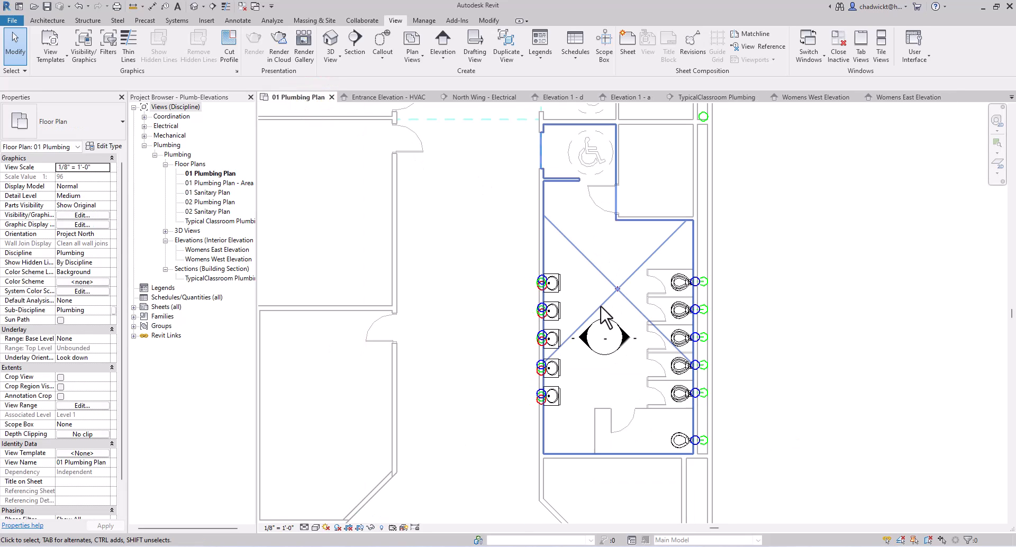
pyautogui.click(610, 330)
pyautogui.scroll(-5, 787, 313)
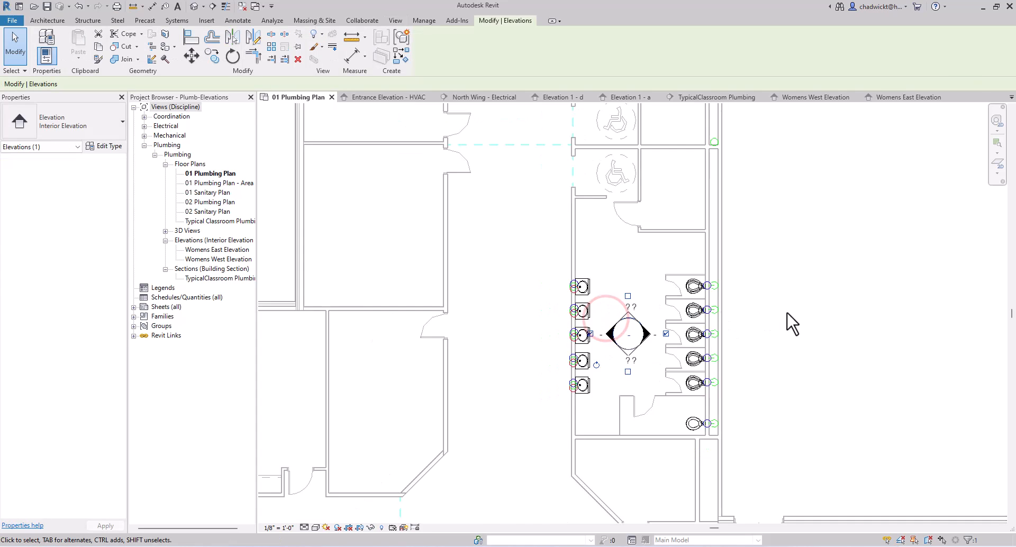
pyautogui.moveTo(767, 303); pyautogui.dragTo(710, 364, button='middle')
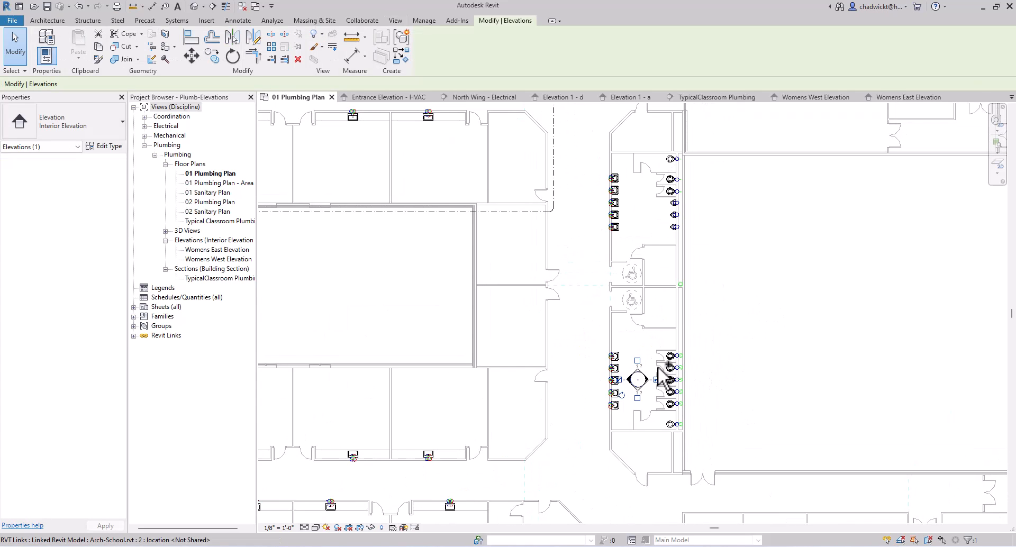
pyautogui.keyDown('ctrl'); pyautogui.moveTo(641, 375); pyautogui.dragTo(648, 198); pyautogui.keyUp('ctrl')
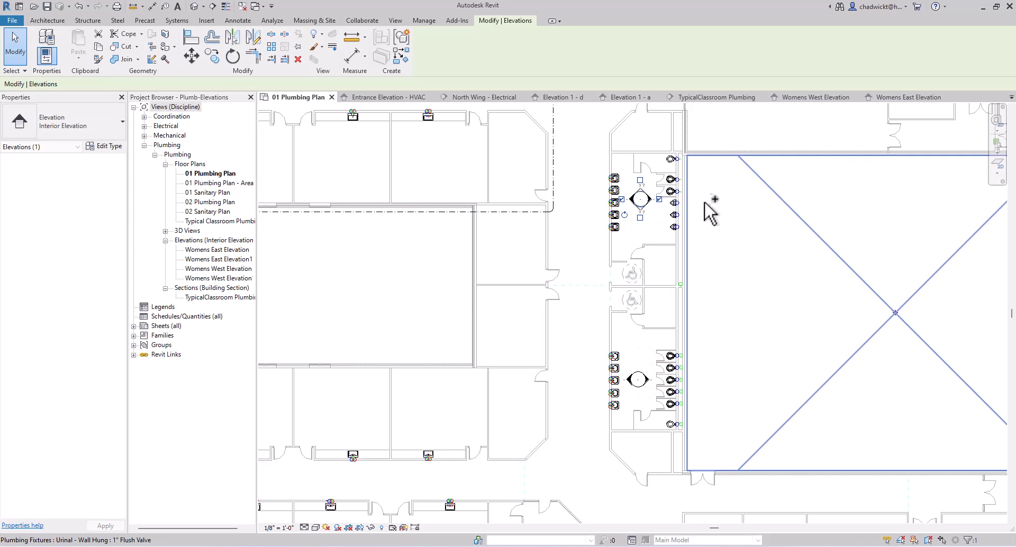
pyautogui.click(581, 125)
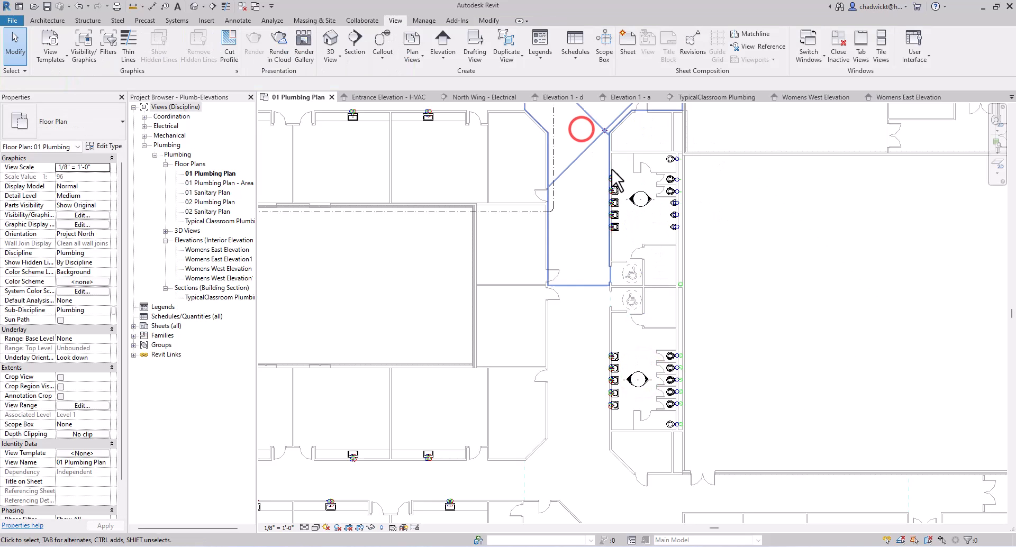
# Move the extent lines of both copied elevations from the women's toilet room up to the men's toilet room.
pyautogui.click(632, 199)
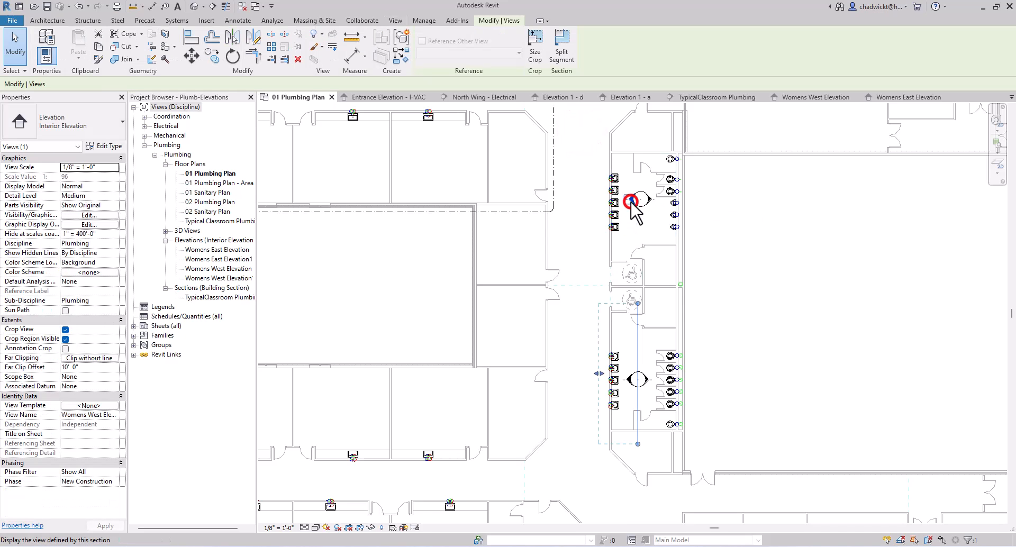
pyautogui.click(649, 199)
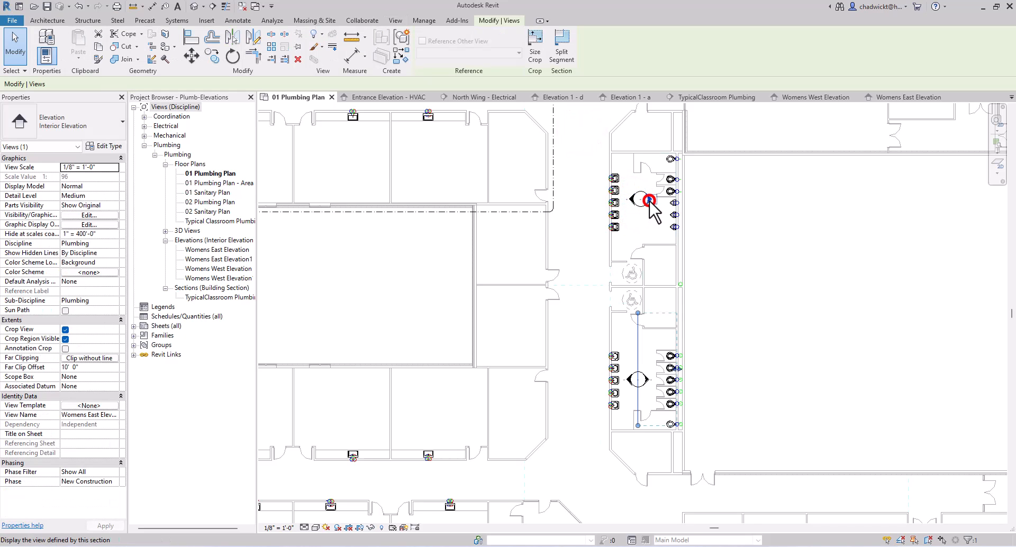
pyautogui.click(632, 199)
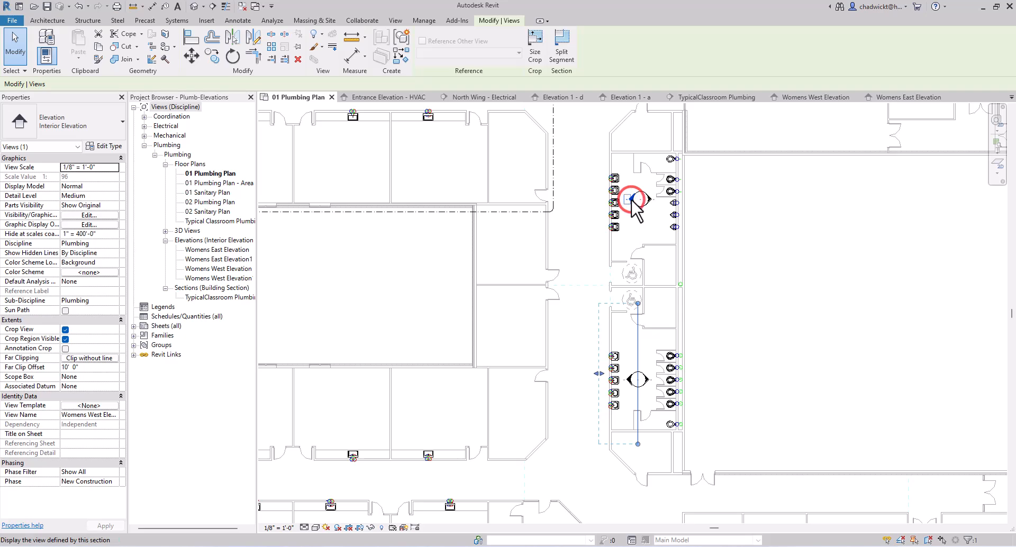
pyautogui.moveTo(637, 338); pyautogui.dragTo(639, 173)
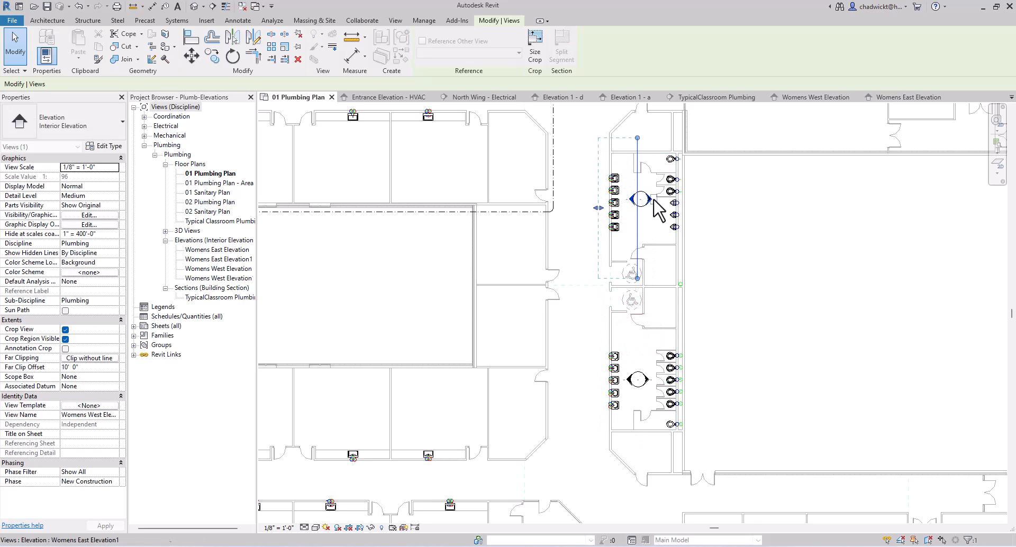
pyautogui.click(648, 200)
pyautogui.moveTo(638, 365)
pyautogui.mouseDown()
pyautogui.moveTo(640, 197)
pyautogui.moveTo(642, 208)
pyautogui.mouseUp()
pyautogui.click(590, 372)
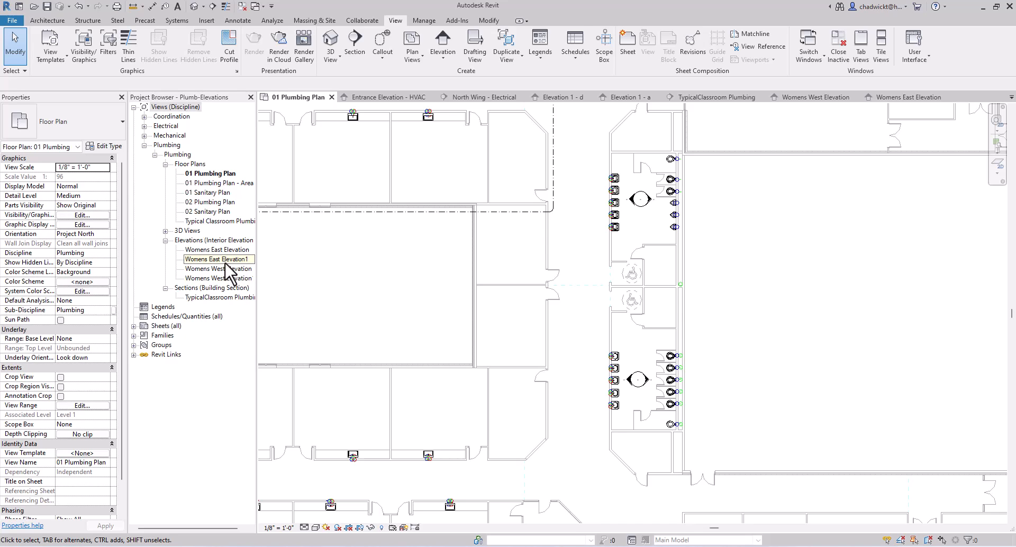
# Open the copied west elevation from its marker and rename it as Mens West Elevation1.
pyautogui.click(633, 200)
pyautogui.doubleClick(633, 200)
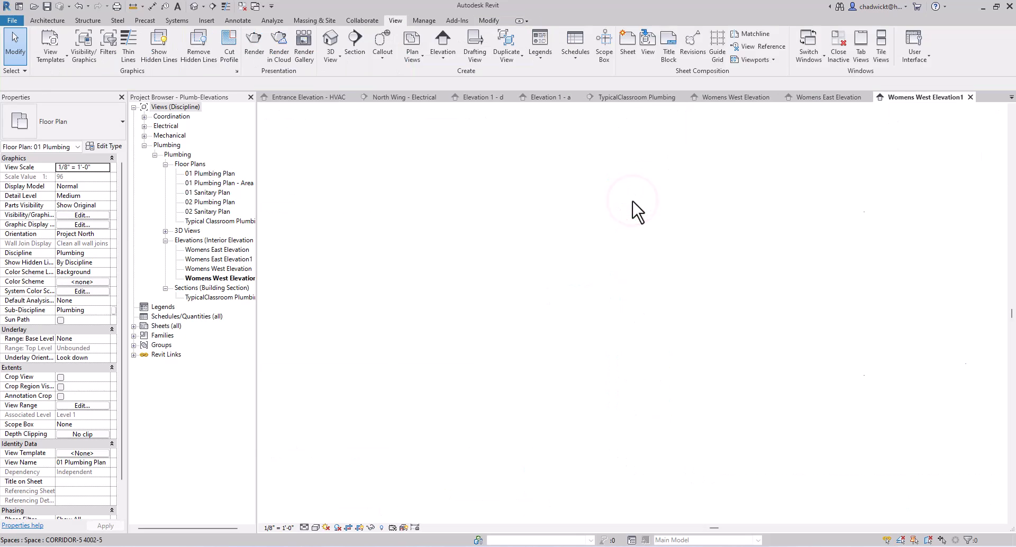
pyautogui.click(223, 279)
pyautogui.click(209, 278)
pyautogui.click(200, 278)
pyautogui.press('BackSpace')
pyautogui.press('BackSpace')
pyautogui.press('BackSpace')
pyautogui.write('M')
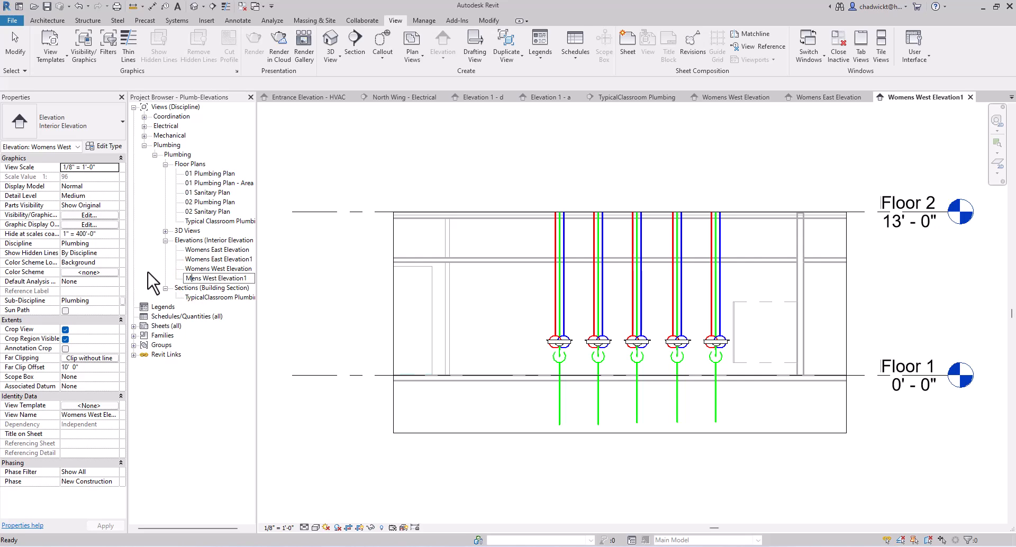
pyautogui.press('Return')
# Rename Womens East Elevation1 as Mens East Elevation.
pyautogui.click(188, 269)
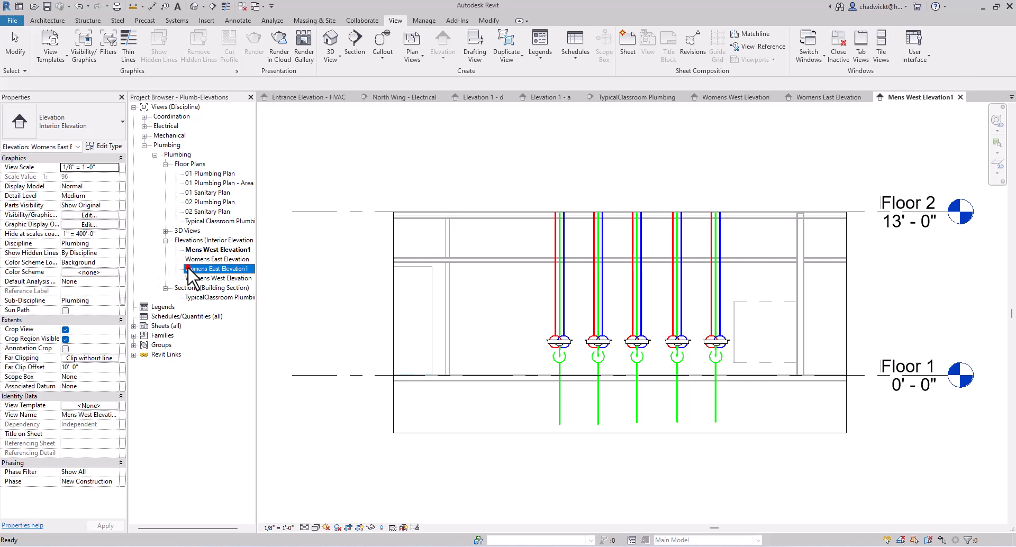
pyautogui.click(193, 269)
pyautogui.moveTo(196, 268); pyautogui.dragTo(156, 267)
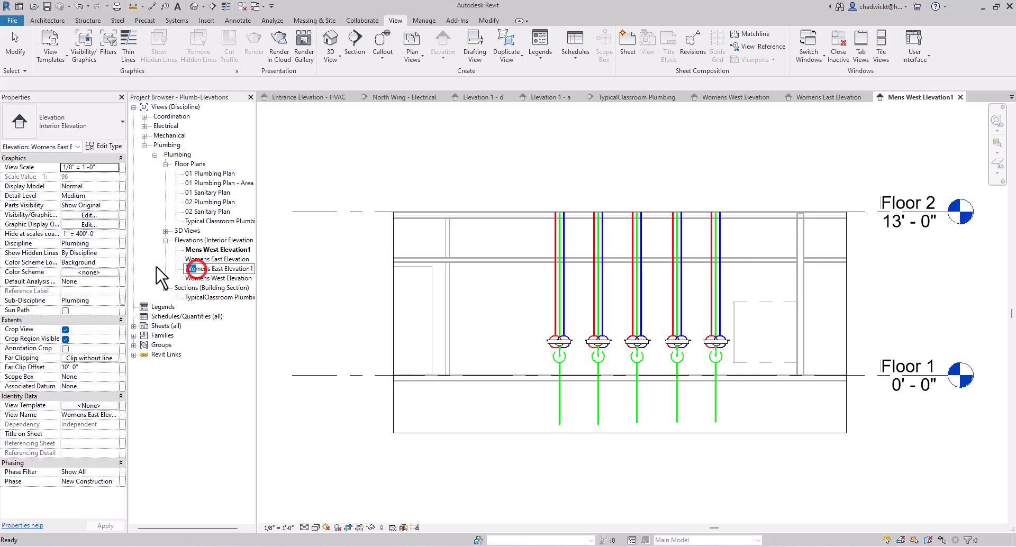
pyautogui.press('BackSpace')
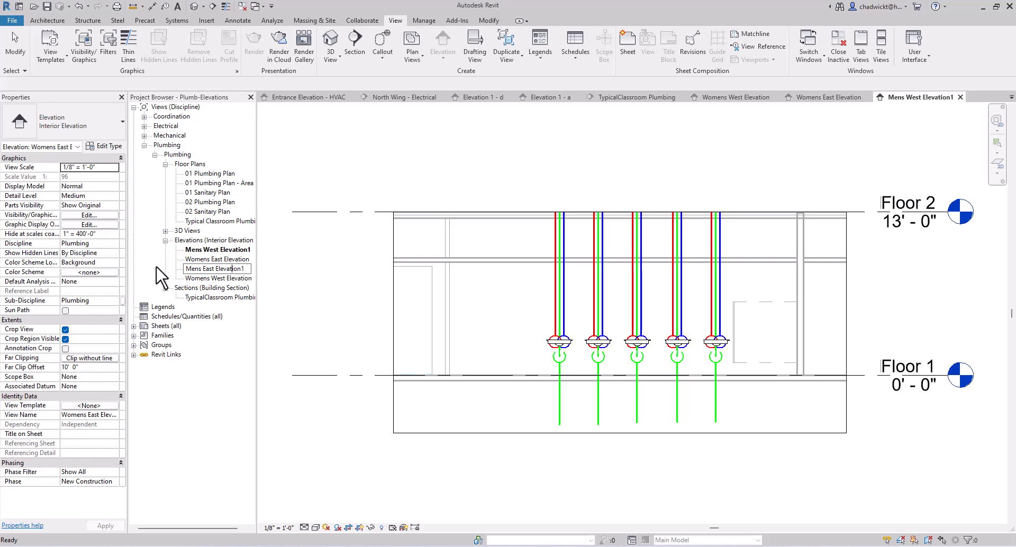
pyautogui.press('Return')
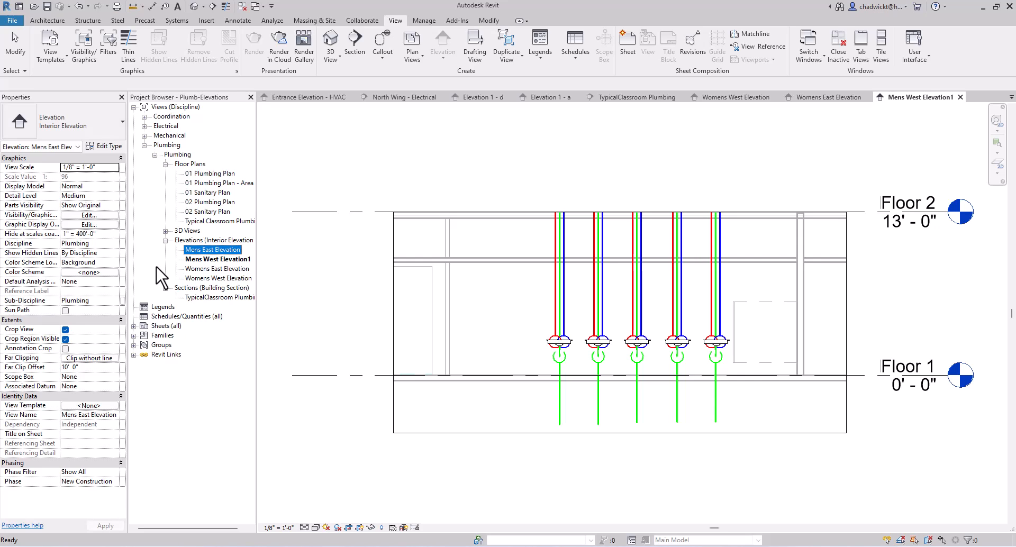
# Remove the trailing 1 from the men's west view name so it reads Mens West Elevation.
pyautogui.click(211, 259)
pyautogui.click(249, 259)
pyautogui.press('BackSpace')
pyautogui.press('Return')
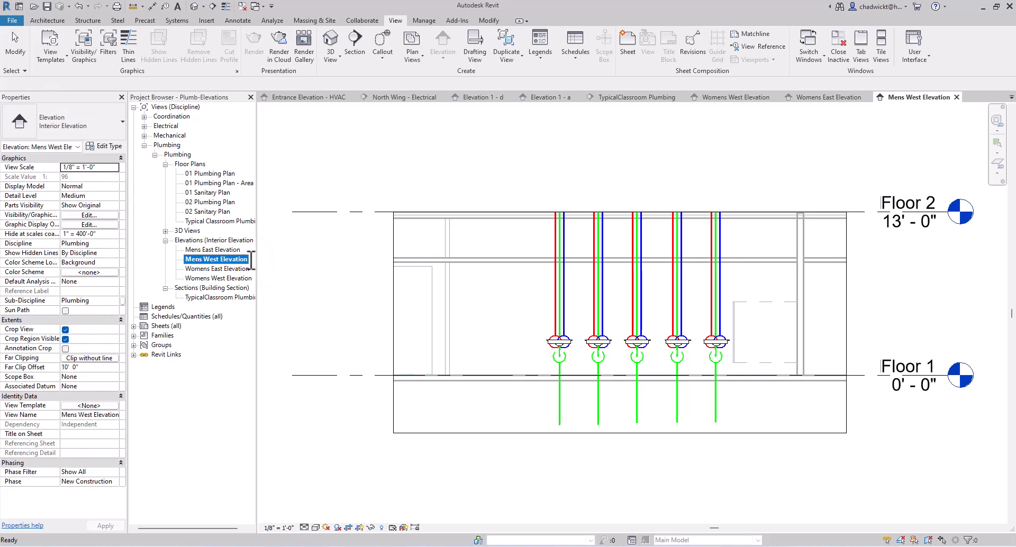